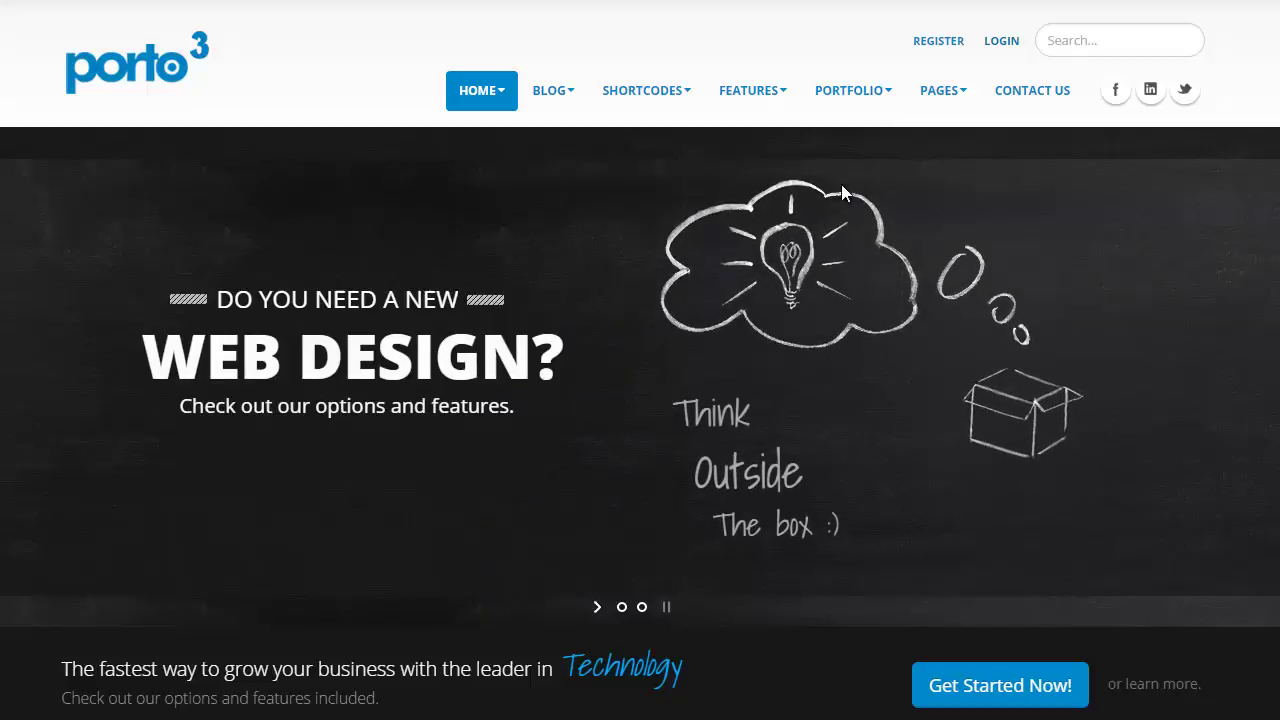
Sign in as administrator and open the Style Switcher's Themes panel.
{"action": "left_click", "coordinate": [1003, 56]}
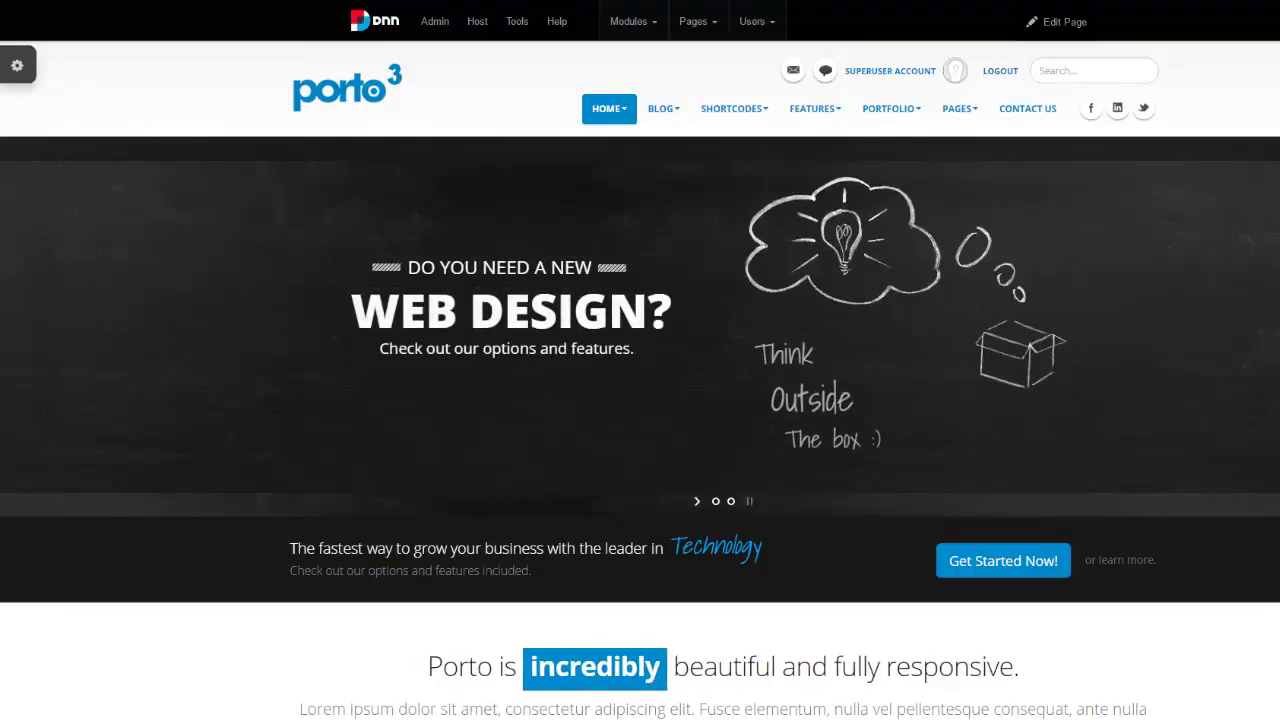
{"action": "left_click", "coordinate": [28, 72]}
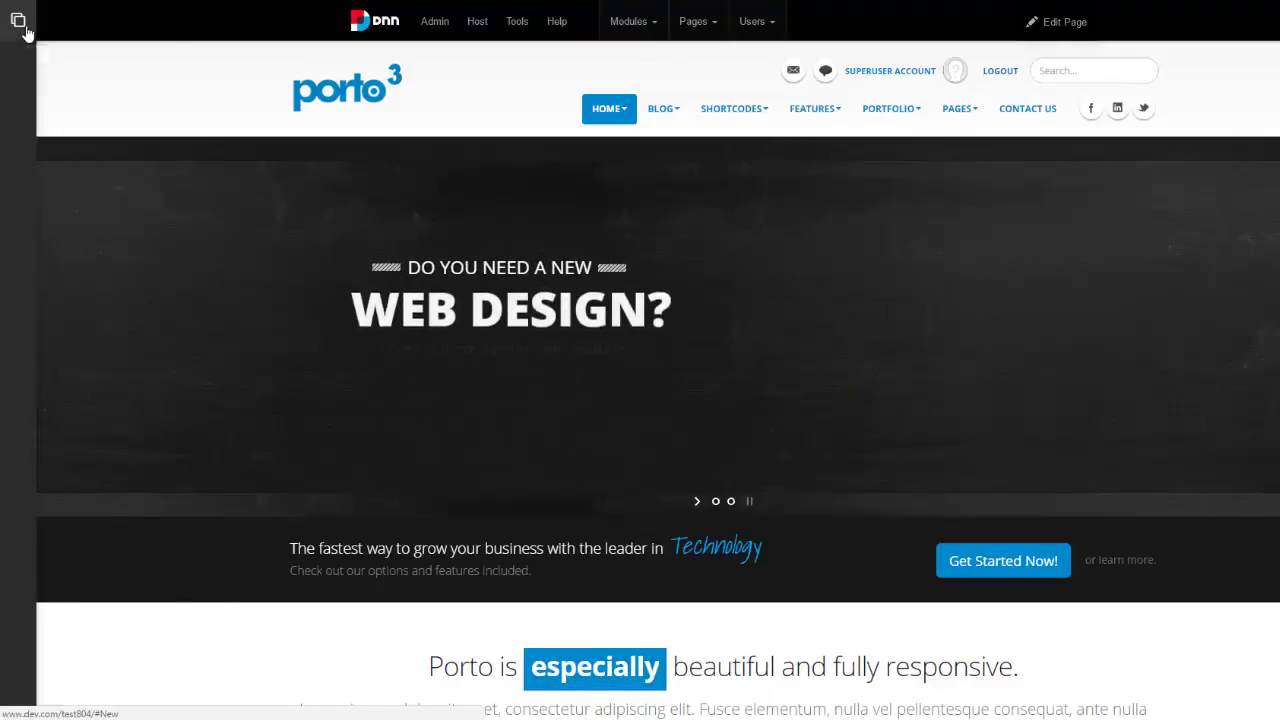
{"action": "left_click", "coordinate": [18, 21]}
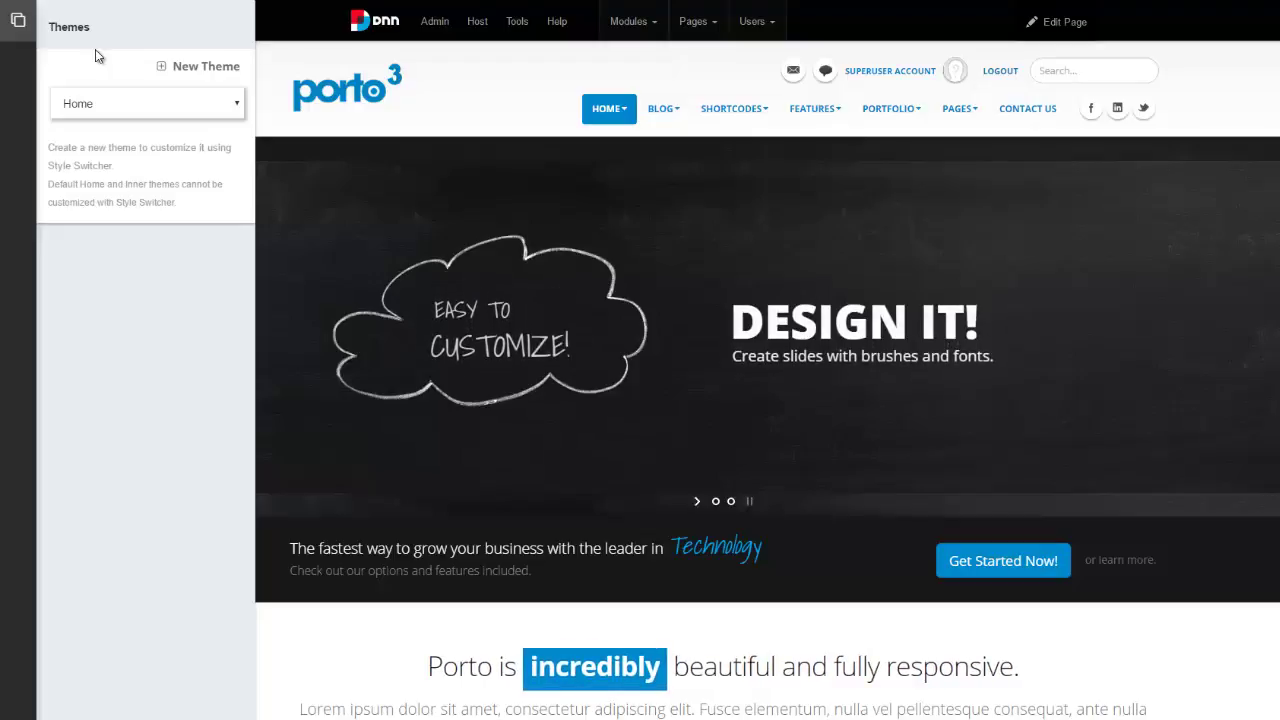
Add a new theme called 'Holiday' and apply it to this portal.
{"action": "left_click", "coordinate": [203, 68]}
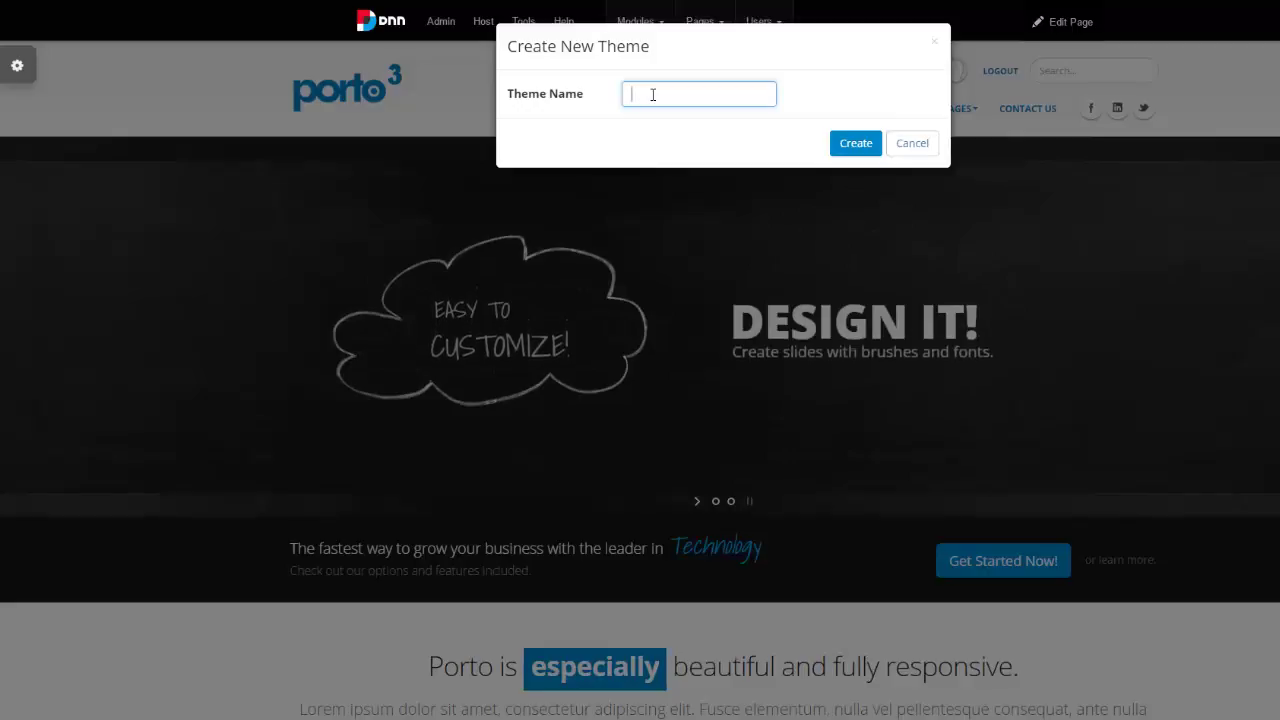
{"action": "left_click", "coordinate": [856, 143]}
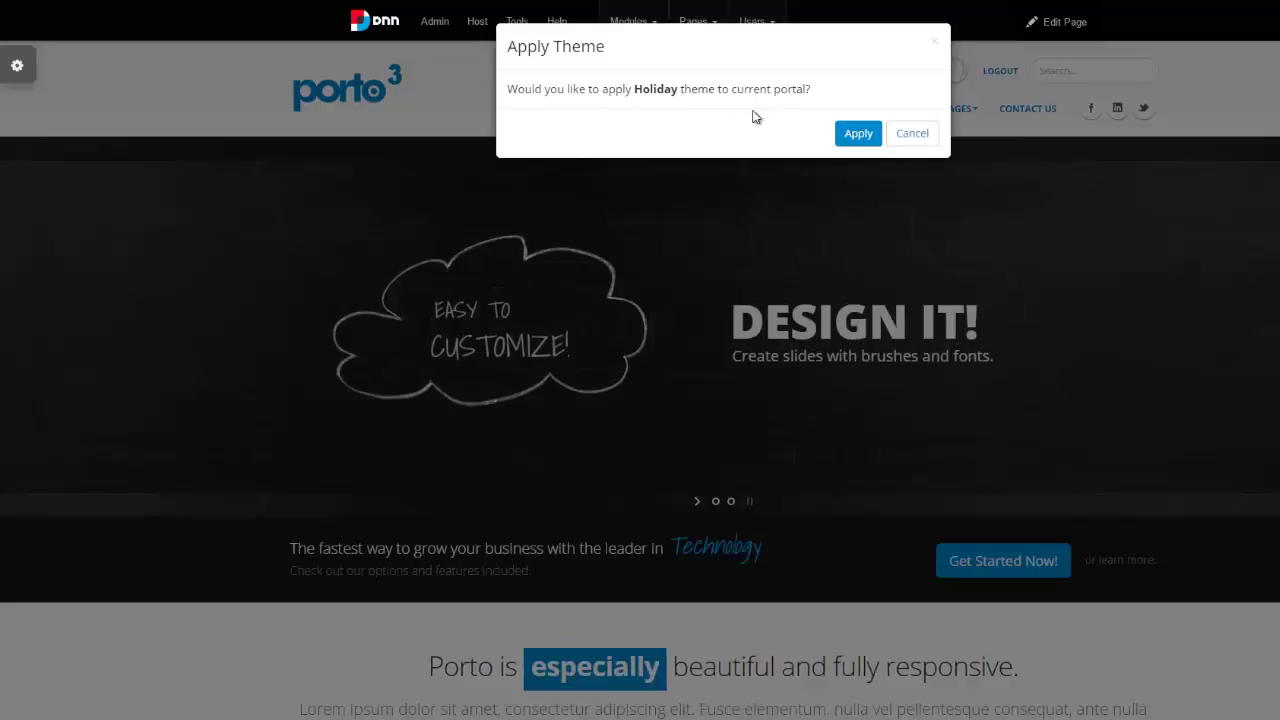
{"action": "left_click", "coordinate": [866, 137]}
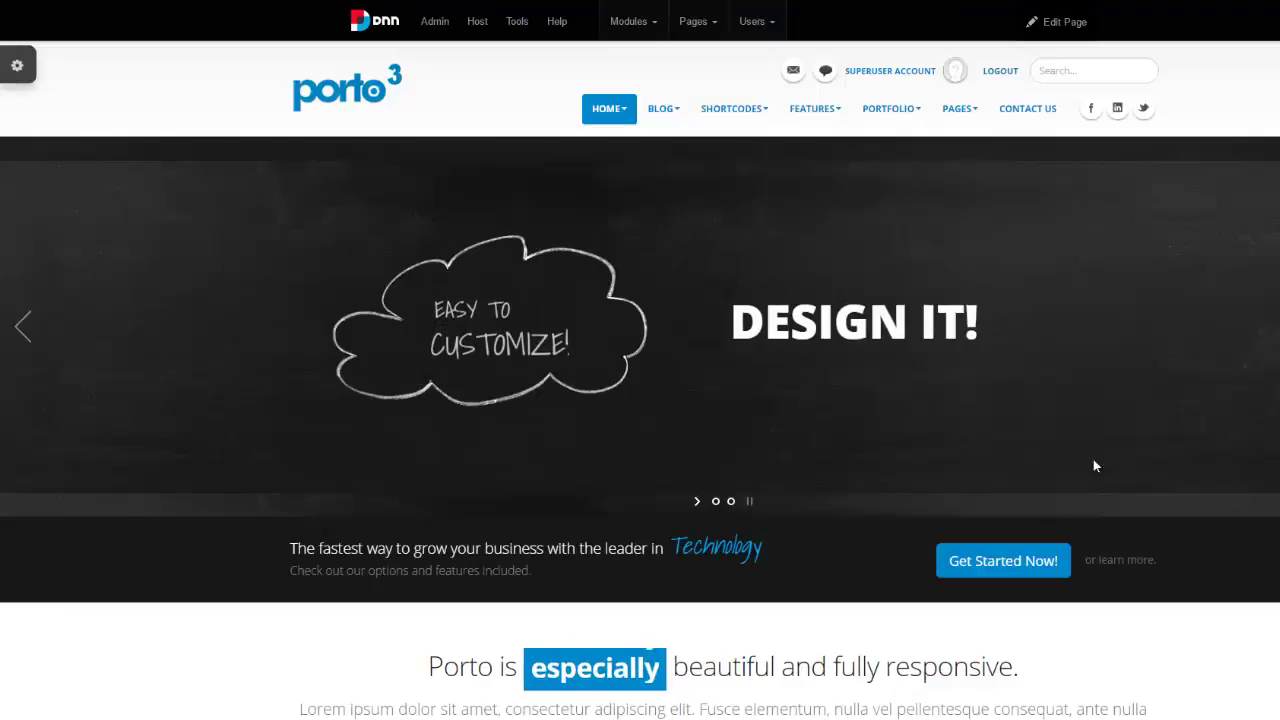
Try header layouts 2 and 5, settling on layout 6 with the full-width navigation bar.
{"action": "left_click", "coordinate": [20, 66]}
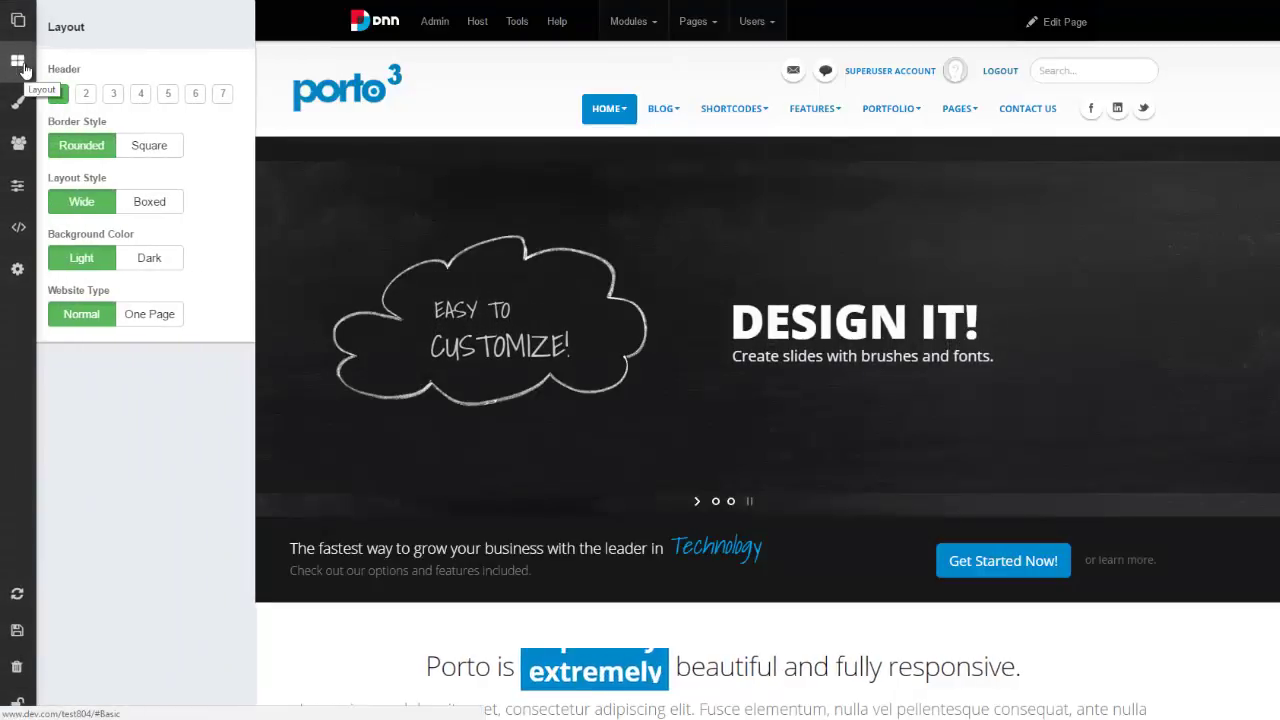
{"action": "left_click", "coordinate": [23, 34]}
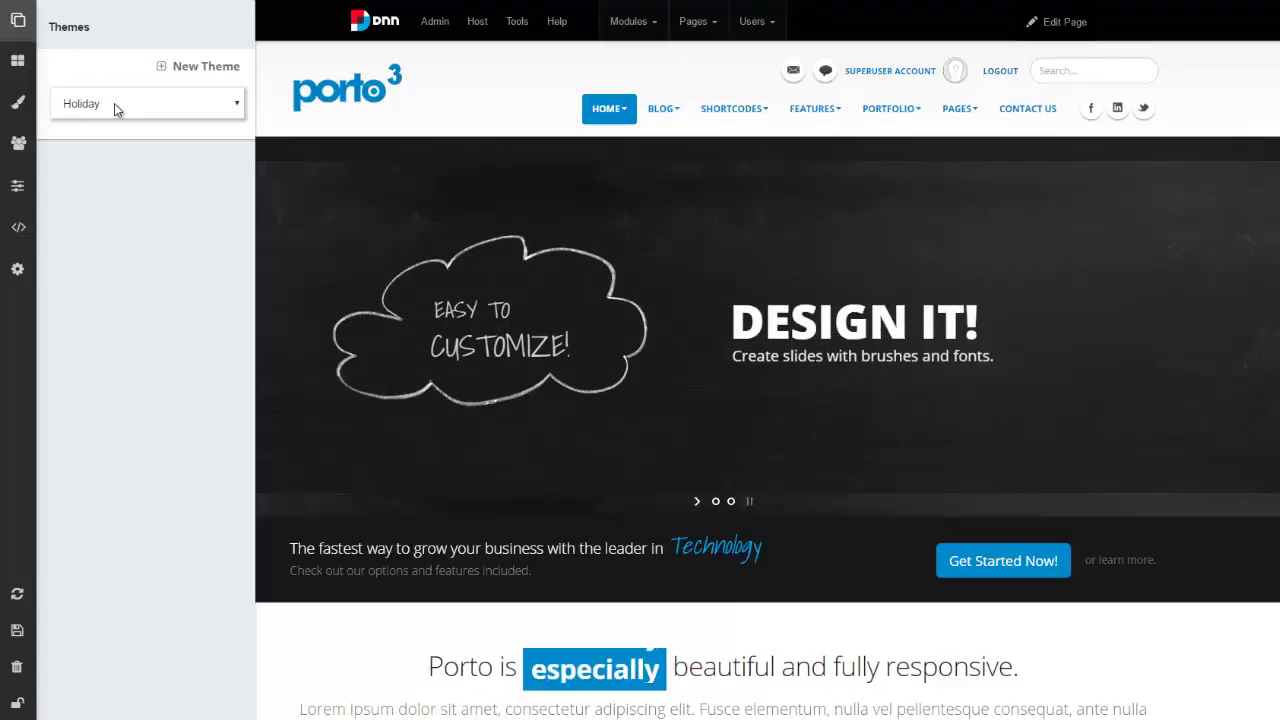
{"action": "left_click", "coordinate": [18, 62]}
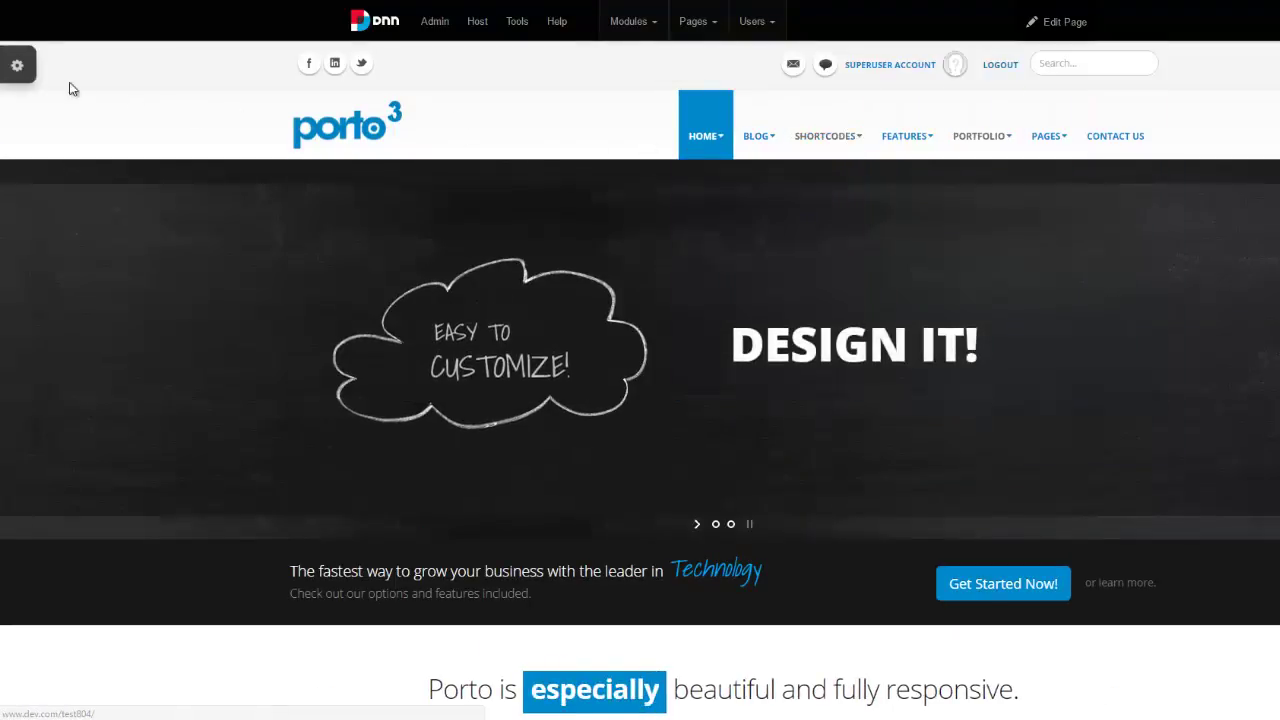
{"action": "left_click", "coordinate": [28, 73]}
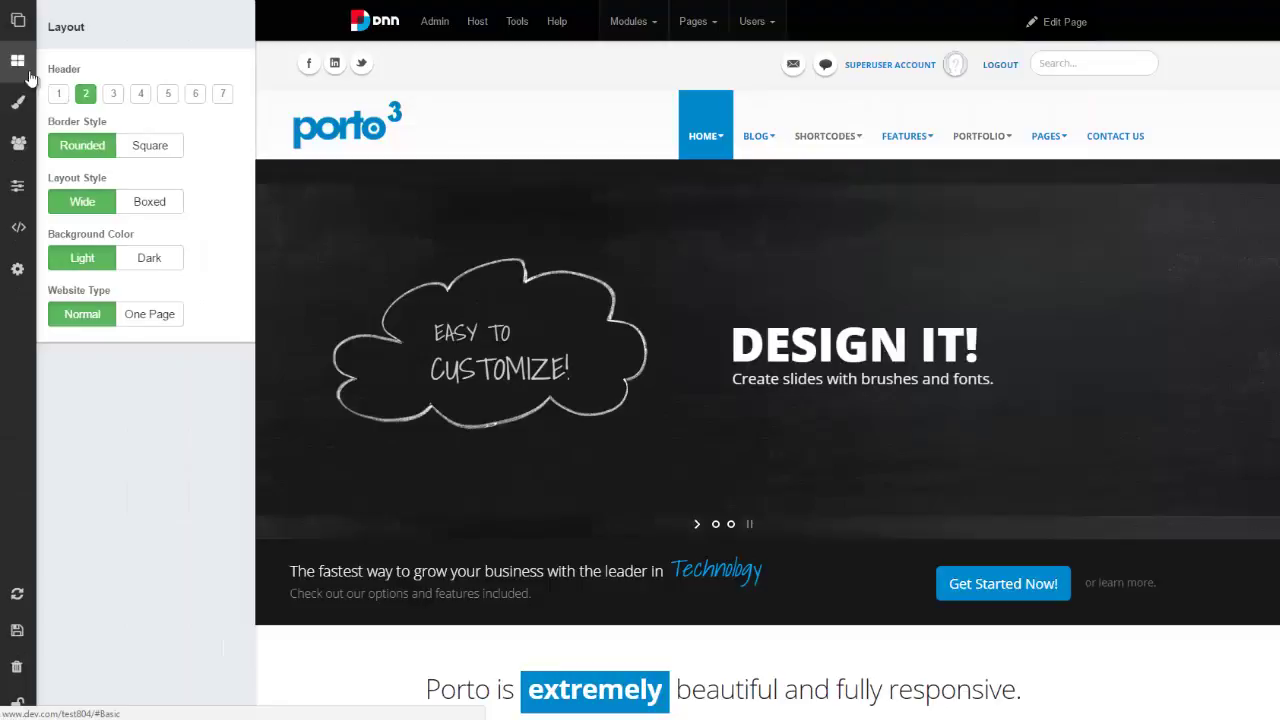
{"action": "left_click", "coordinate": [167, 94]}
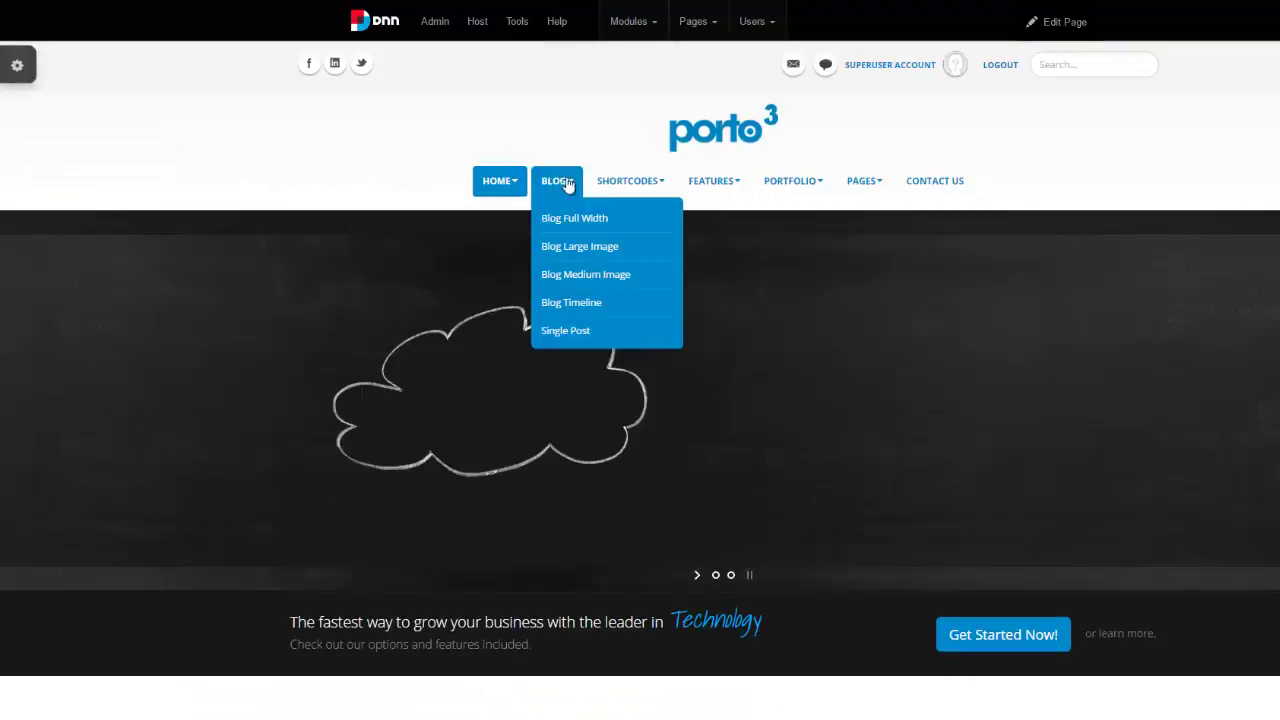
{"action": "left_click", "coordinate": [17, 65]}
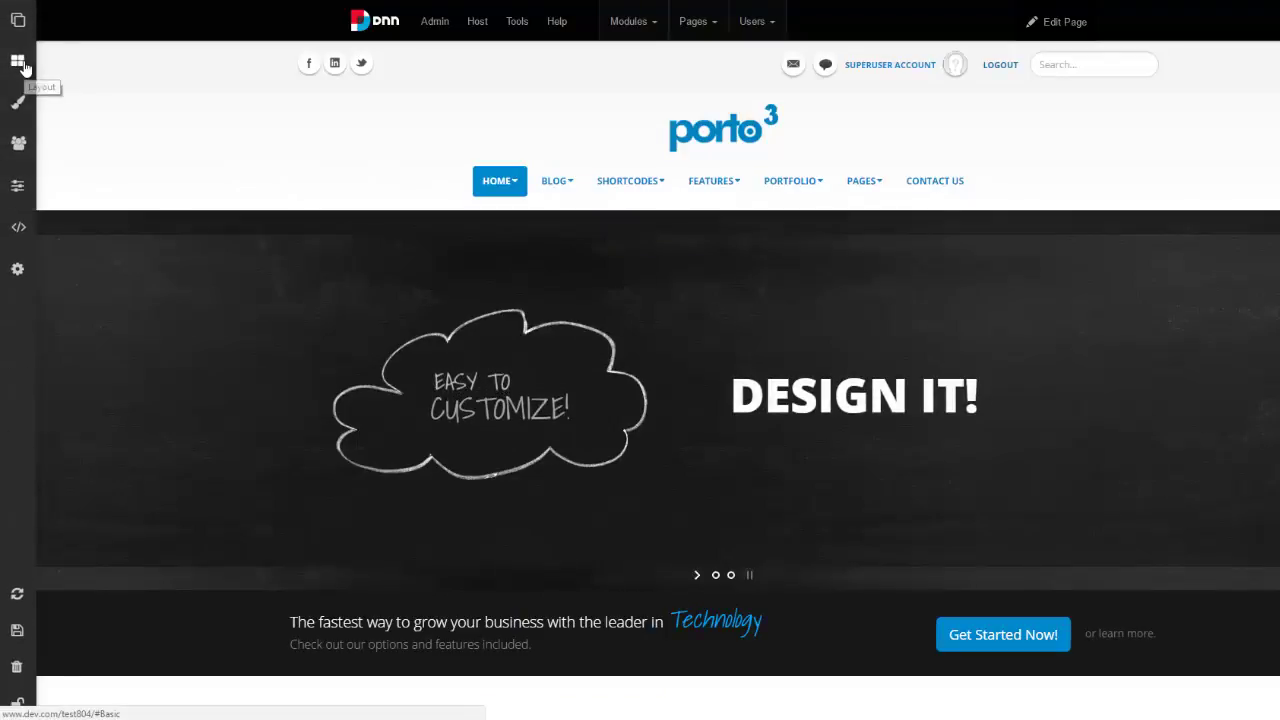
{"action": "left_click", "coordinate": [17, 60]}
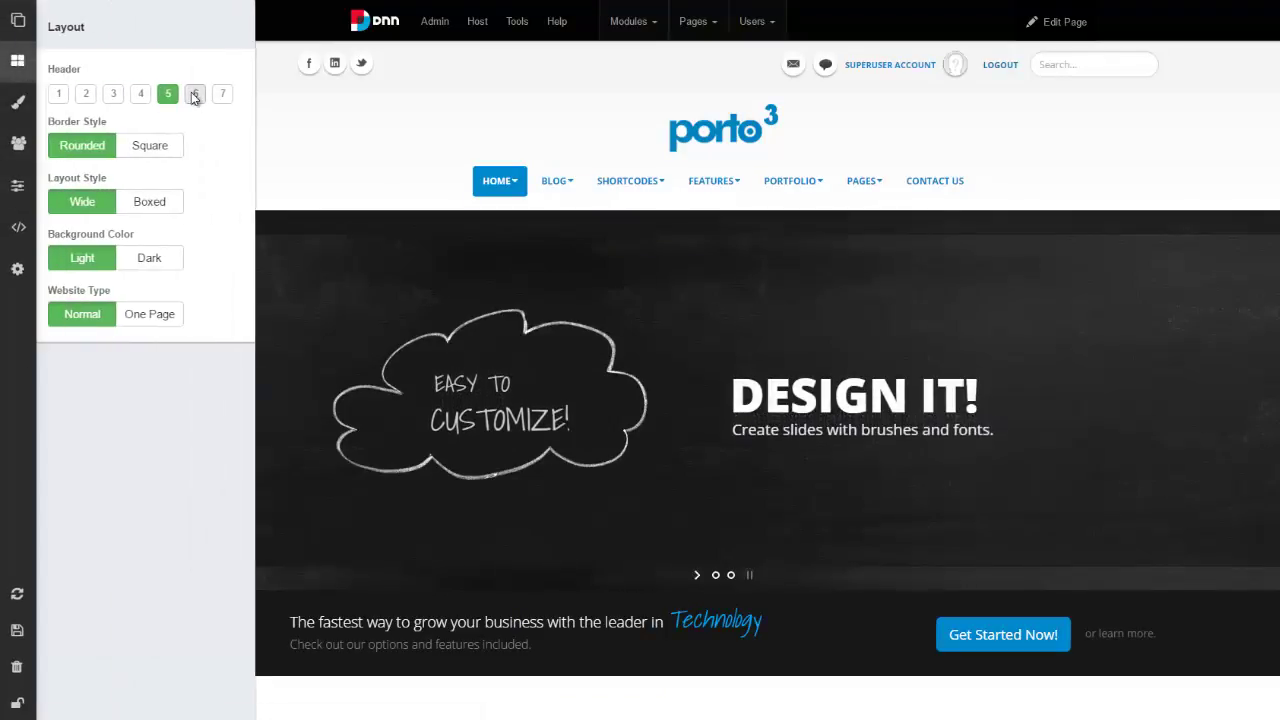
{"action": "left_click", "coordinate": [194, 95]}
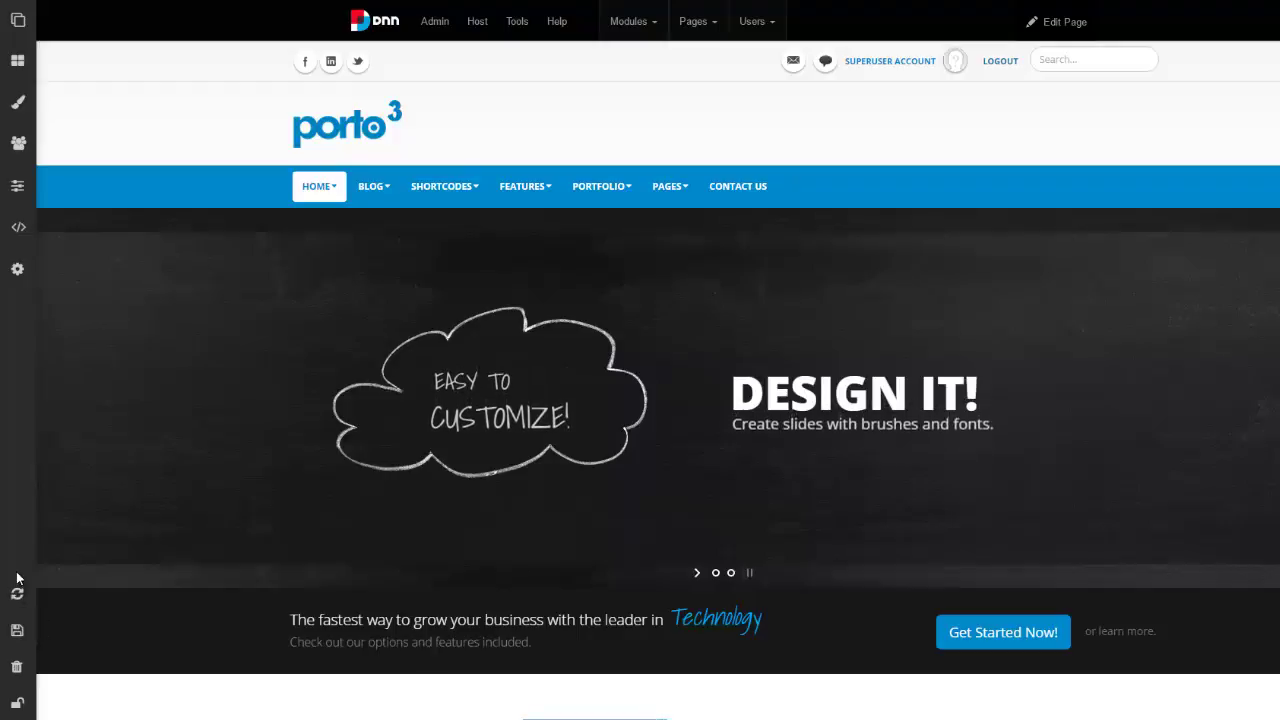
Reset the Style Switcher changes and select Holiday from the Themes dropdown.
{"action": "left_click", "coordinate": [17, 598]}
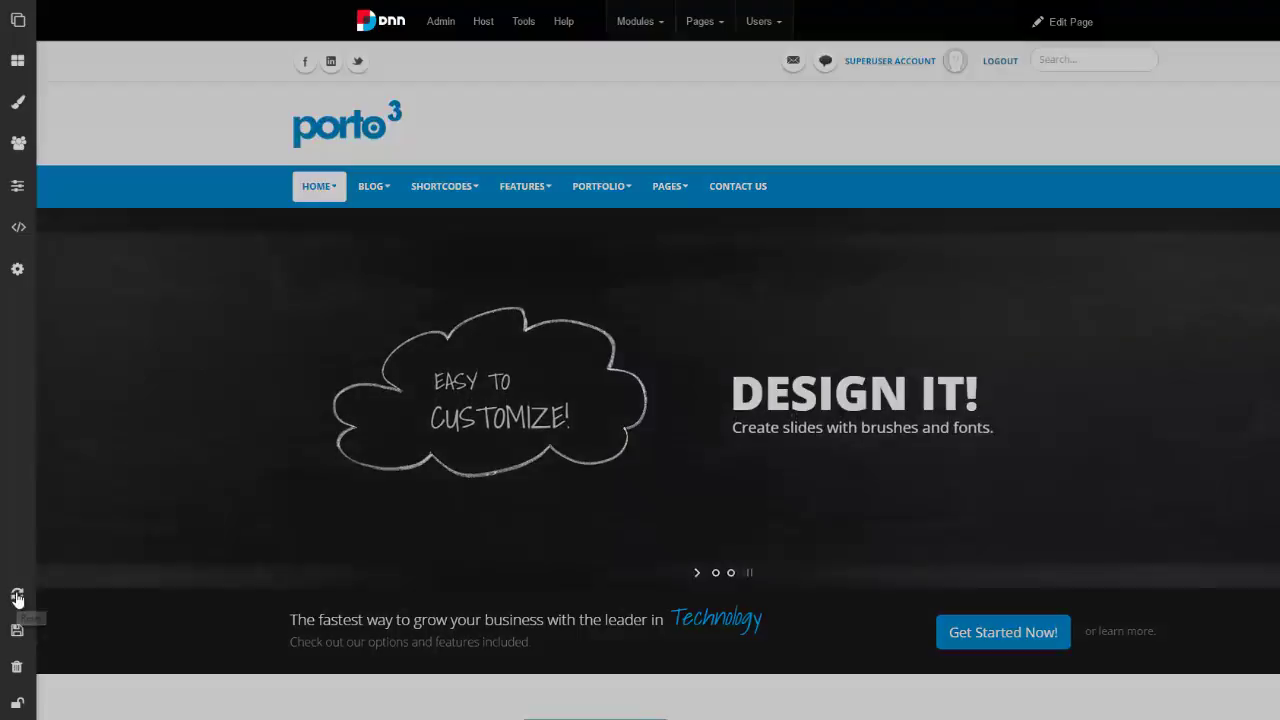
{"action": "left_click", "coordinate": [882, 141]}
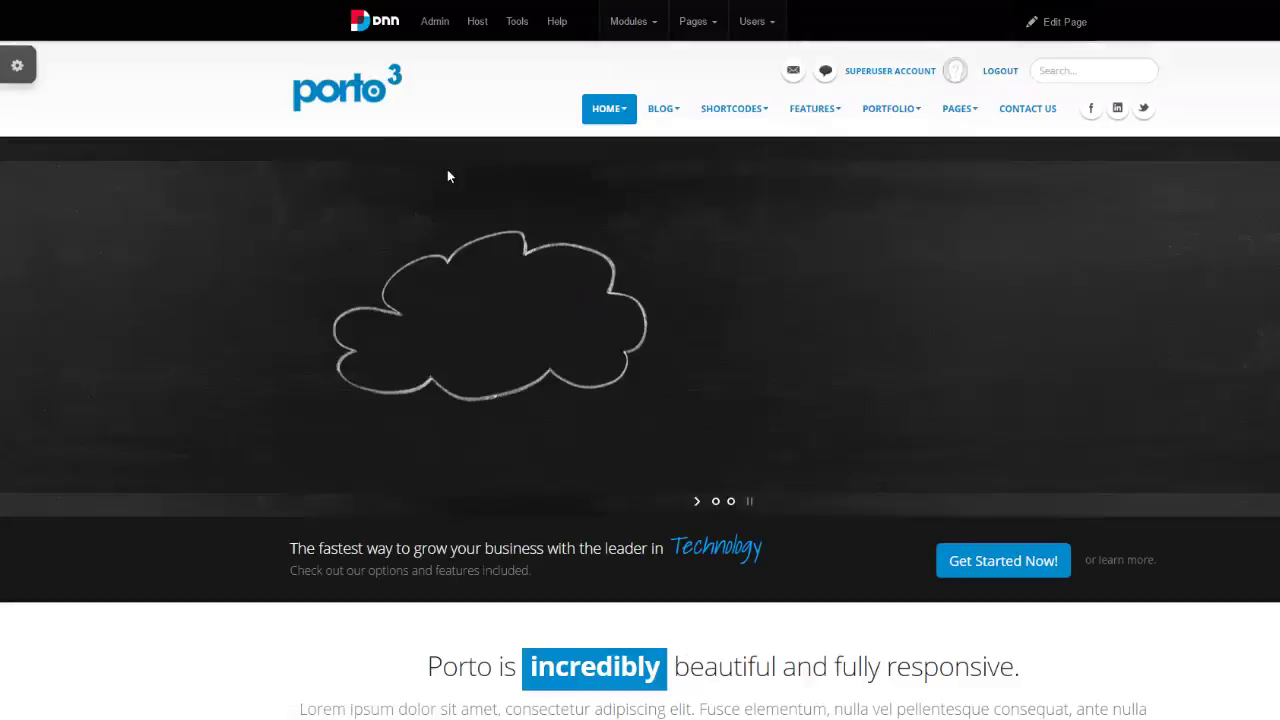
{"action": "left_click", "coordinate": [18, 68]}
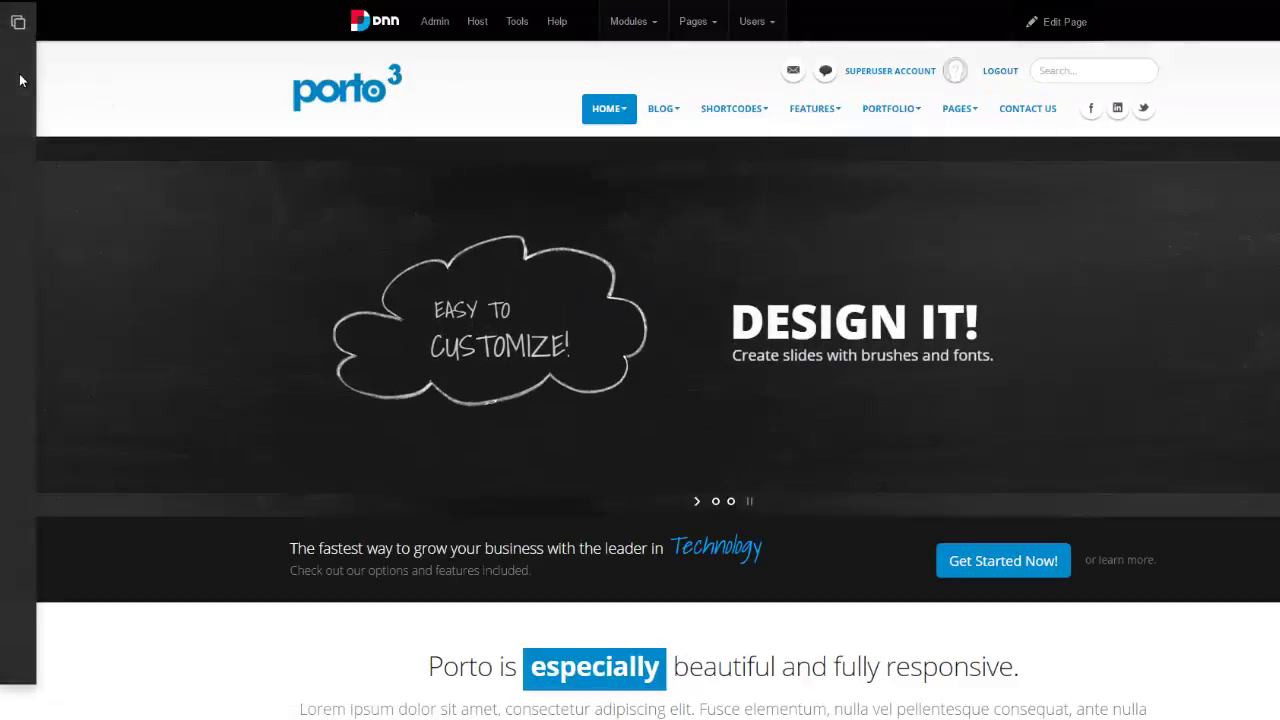
{"action": "left_click", "coordinate": [17, 22]}
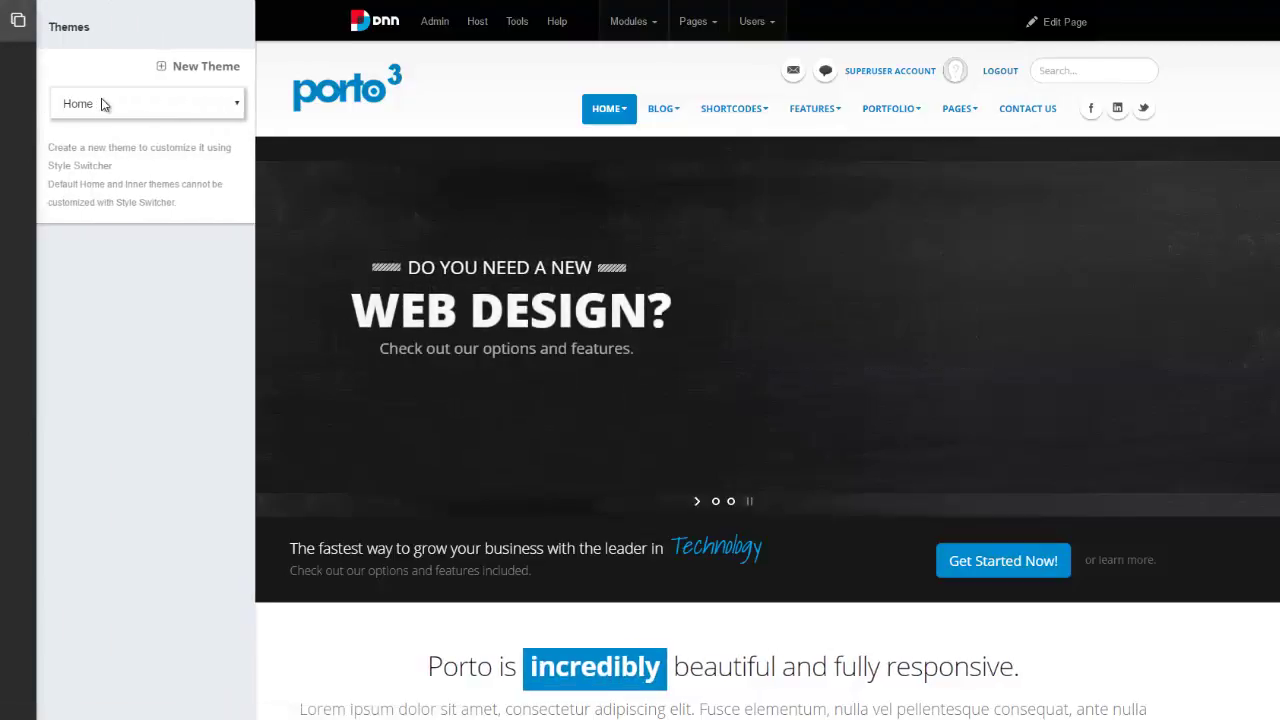
{"action": "left_click", "coordinate": [102, 104]}
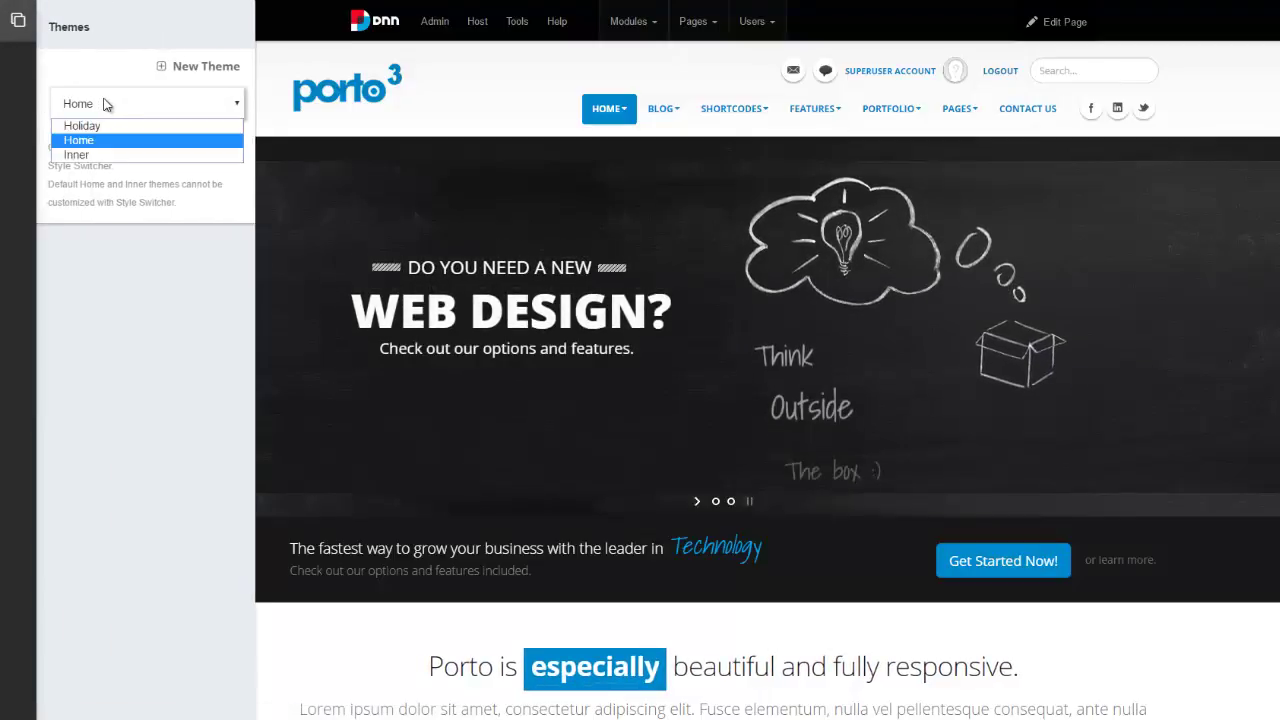
{"action": "left_click", "coordinate": [83, 126]}
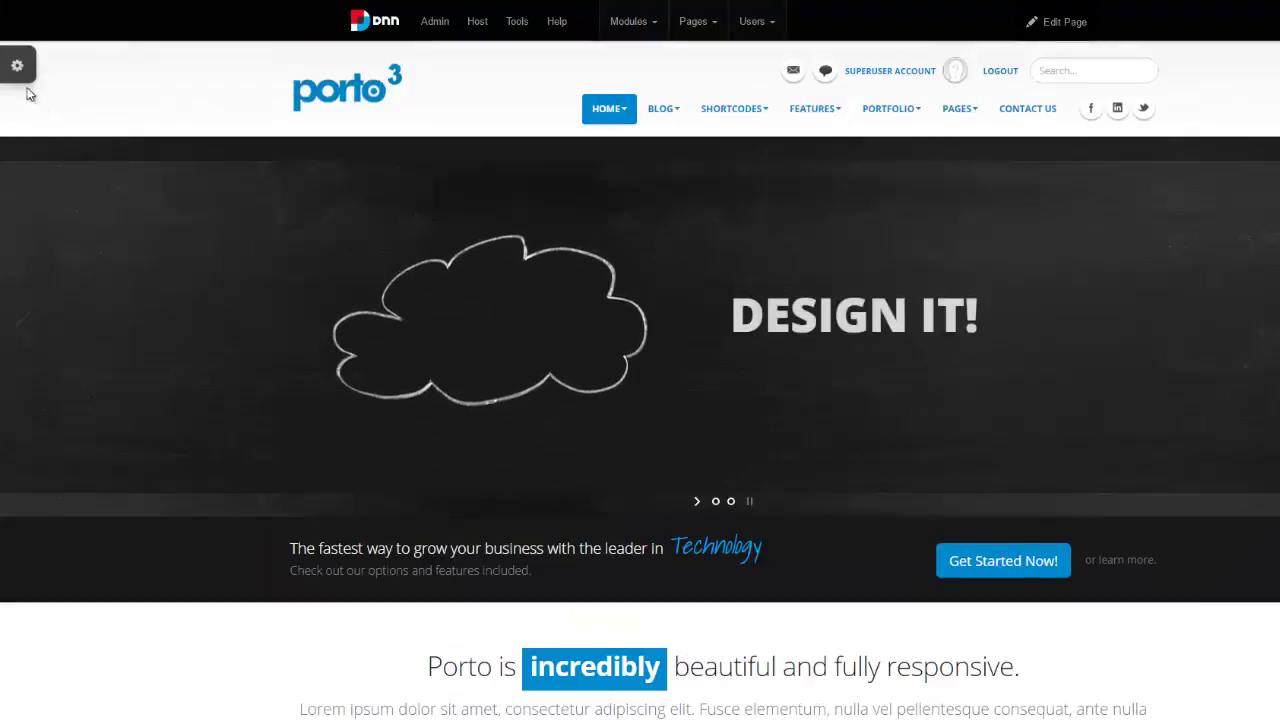
Lock the Style Switcher sidebar open with the padlock icon.
{"action": "left_click", "coordinate": [17, 66]}
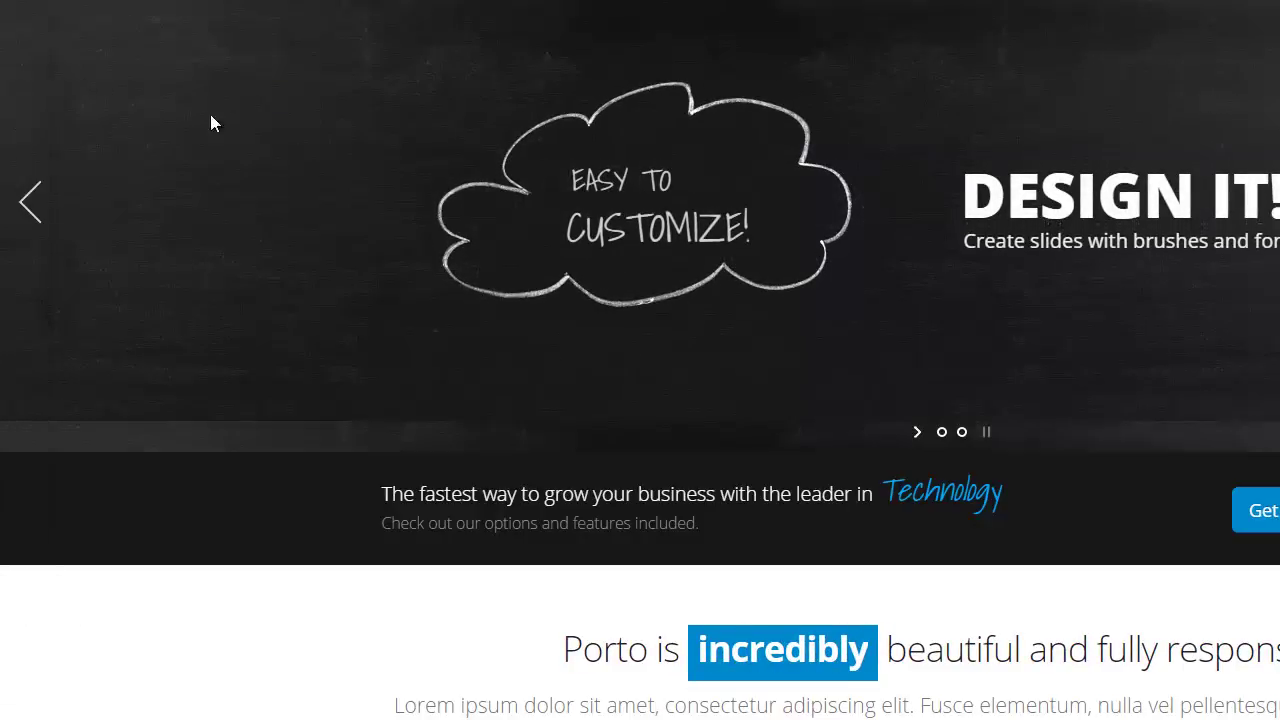
{"action": "mouse_move", "coordinate": [20, 300]}
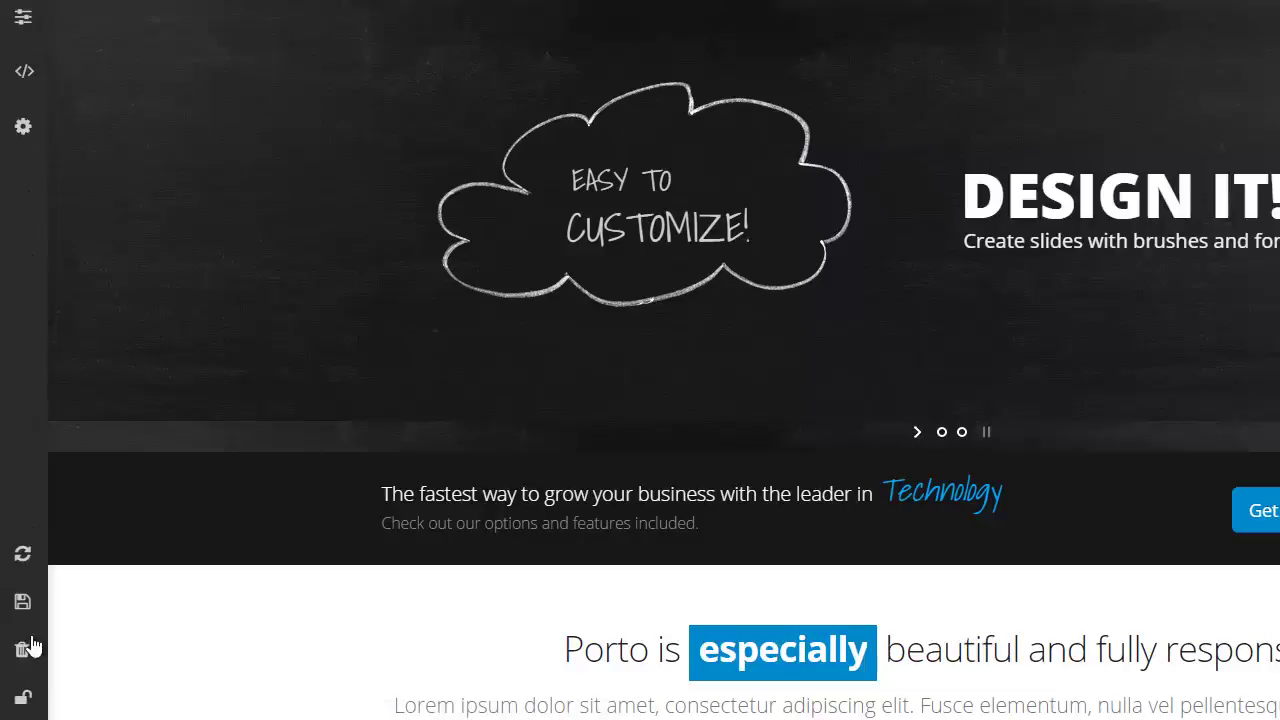
{"action": "left_click", "coordinate": [22, 697]}
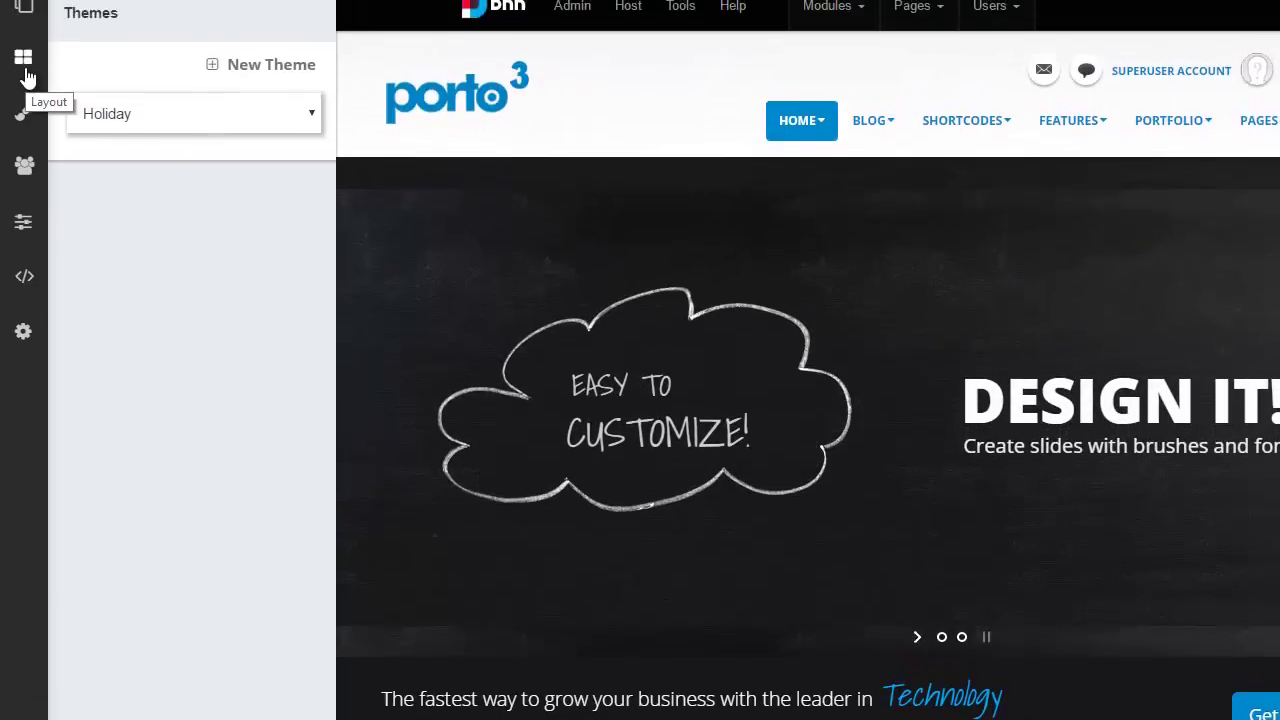
Set Border Style to Square and switch to header option 7.
{"action": "left_click", "coordinate": [25, 70]}
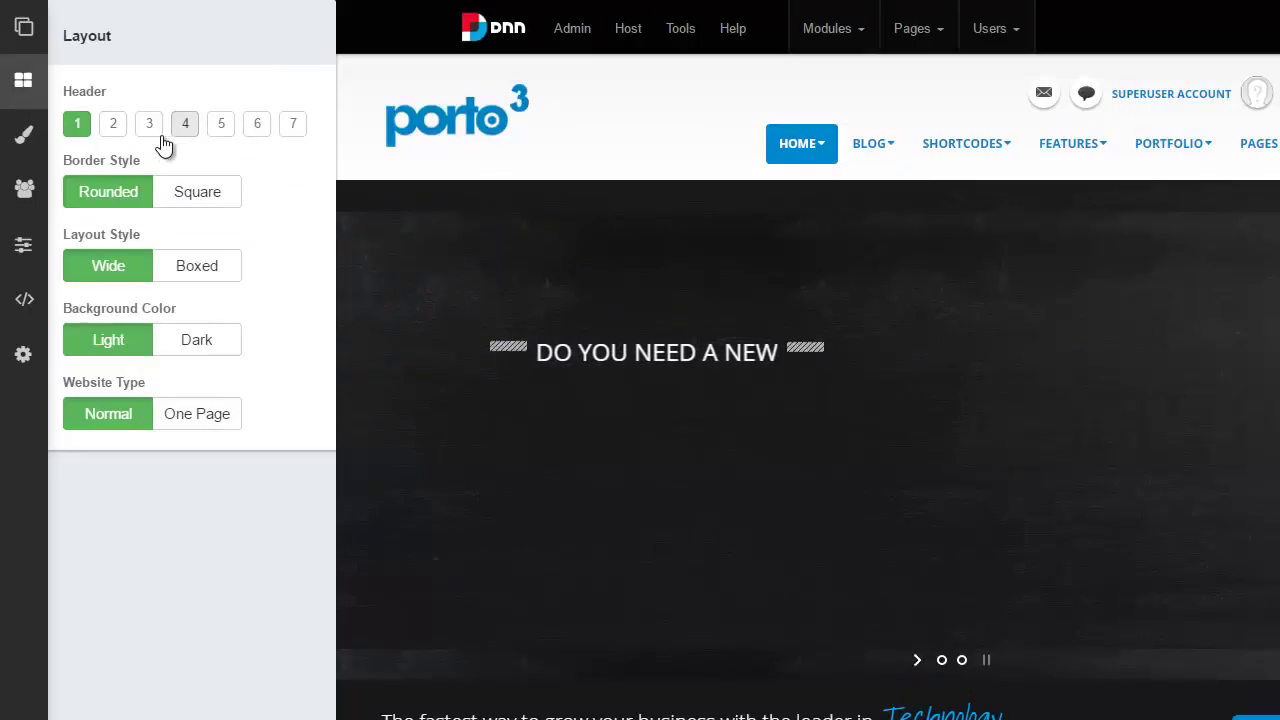
{"action": "left_click", "coordinate": [205, 198]}
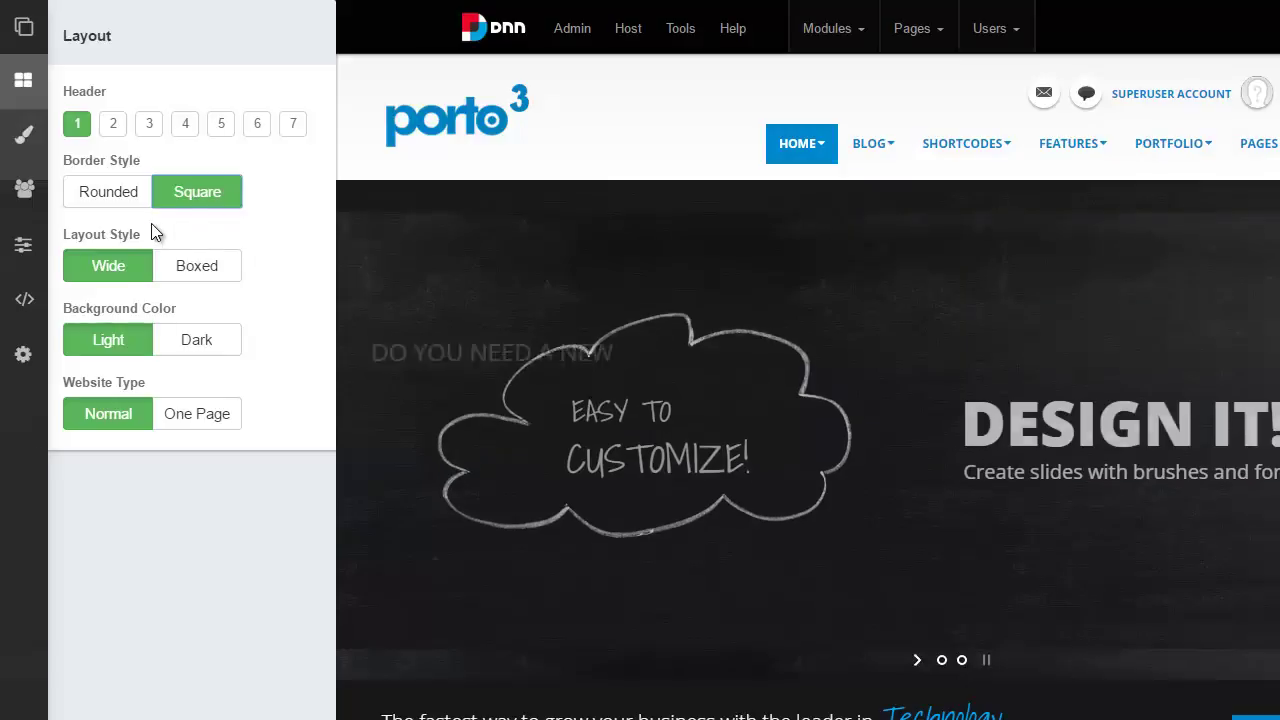
{"action": "left_click", "coordinate": [293, 124]}
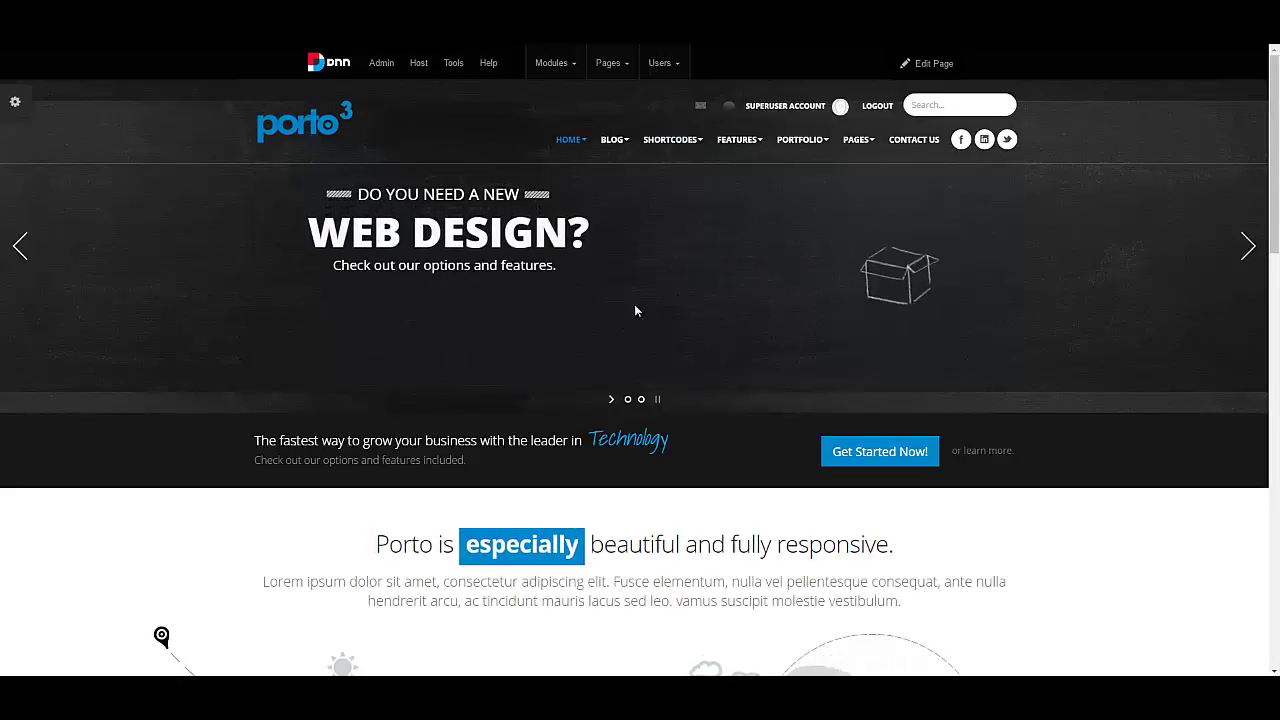
Reset the switcher changes, go to Pages > Services, and reopen the Style Switcher.
{"action": "mouse_move", "coordinate": [22, 451]}
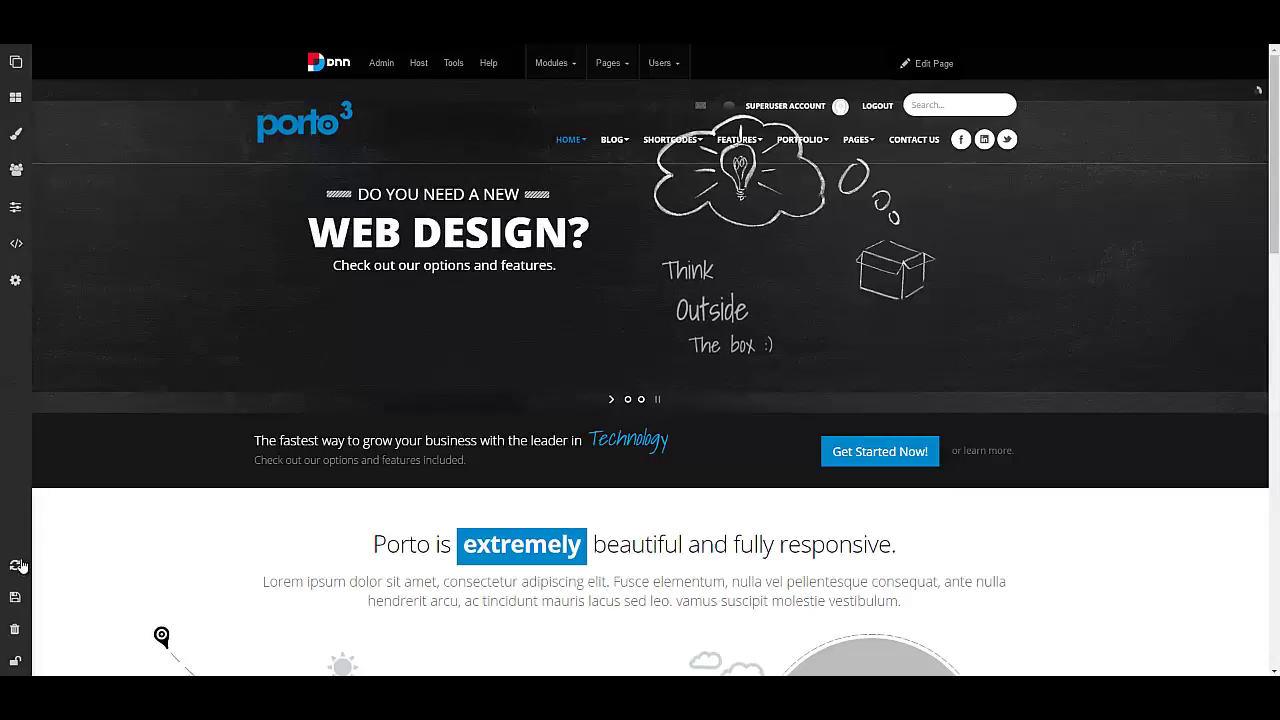
{"action": "left_click", "coordinate": [15, 565]}
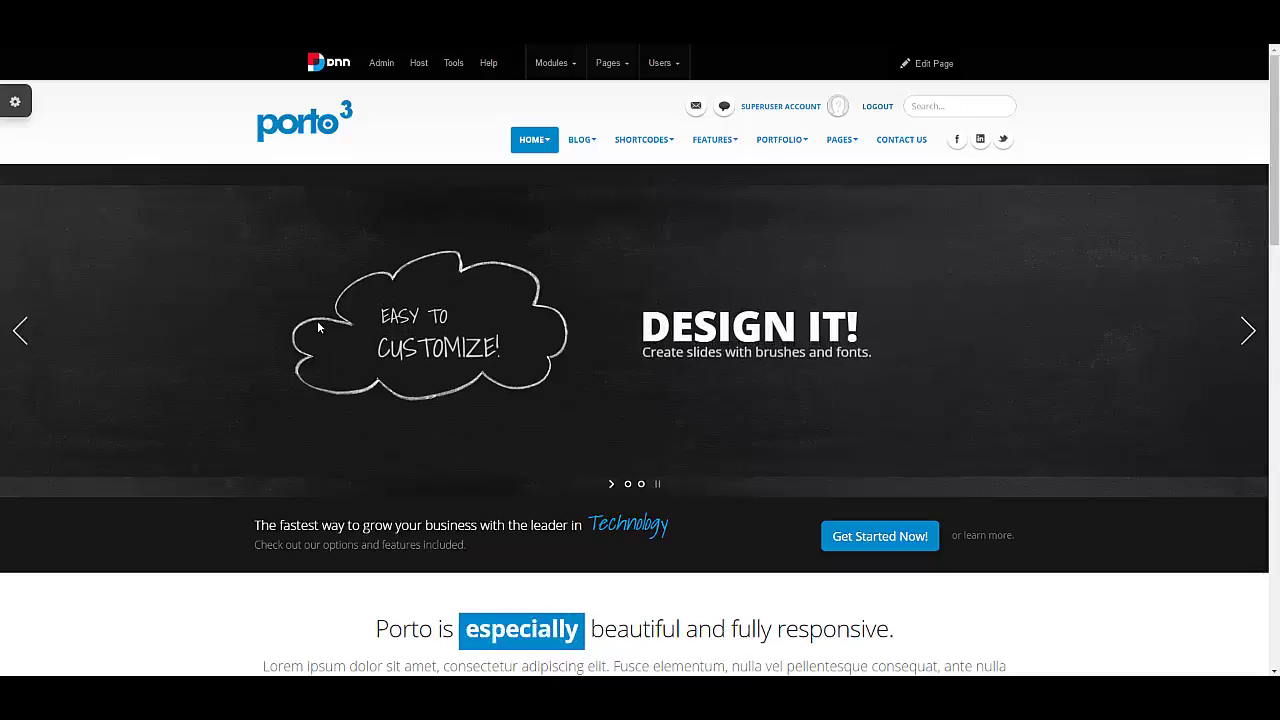
{"action": "mouse_move", "coordinate": [730, 143]}
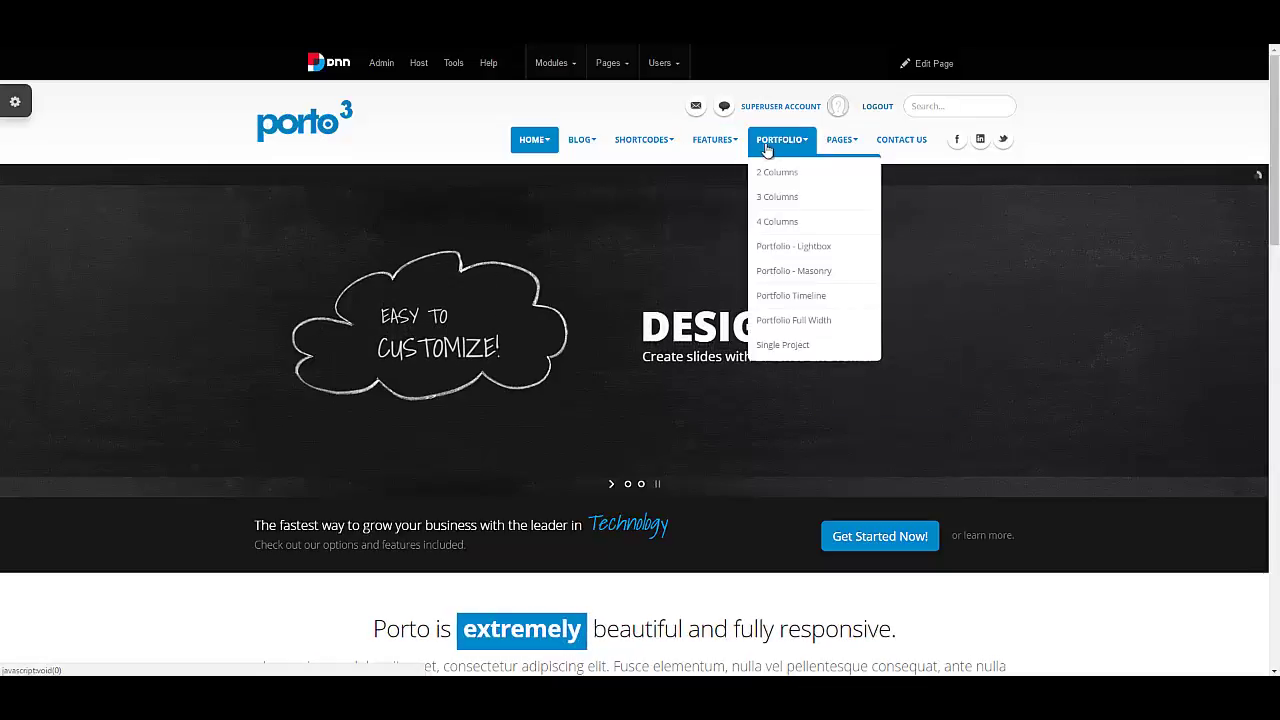
{"action": "mouse_move", "coordinate": [845, 143]}
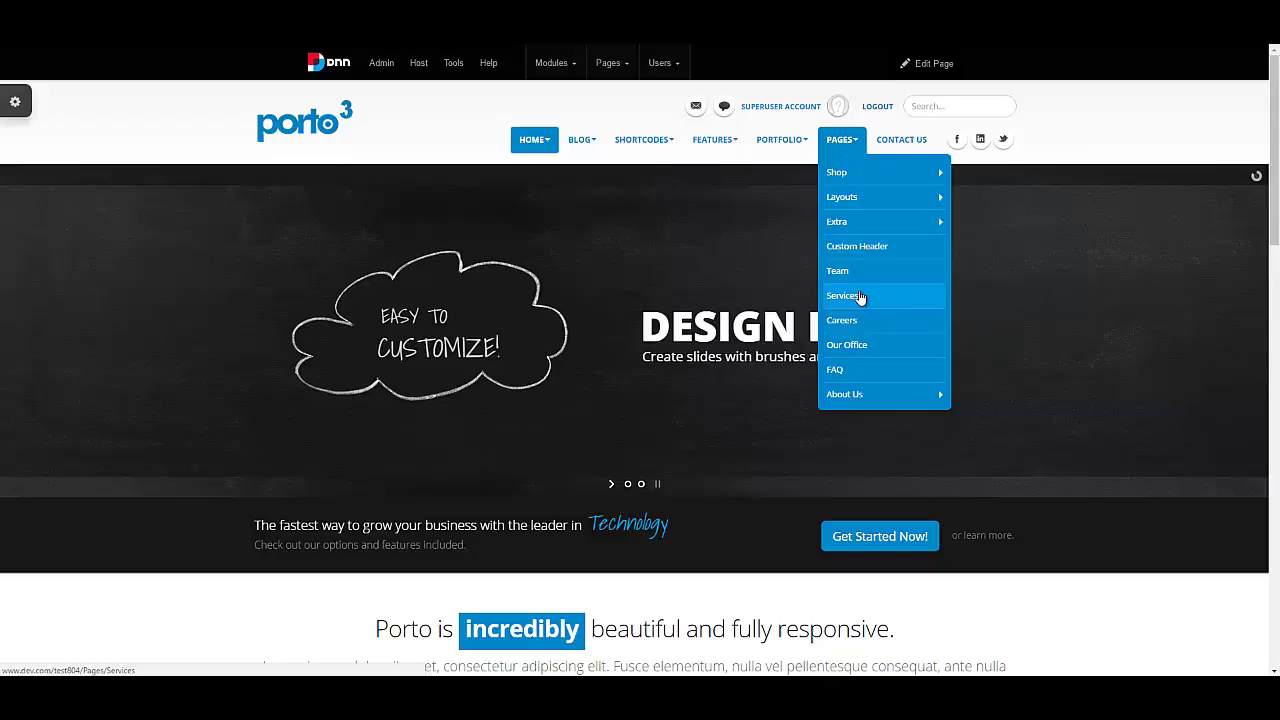
{"action": "left_click", "coordinate": [846, 295]}
{"action": "left_click", "coordinate": [15, 101]}
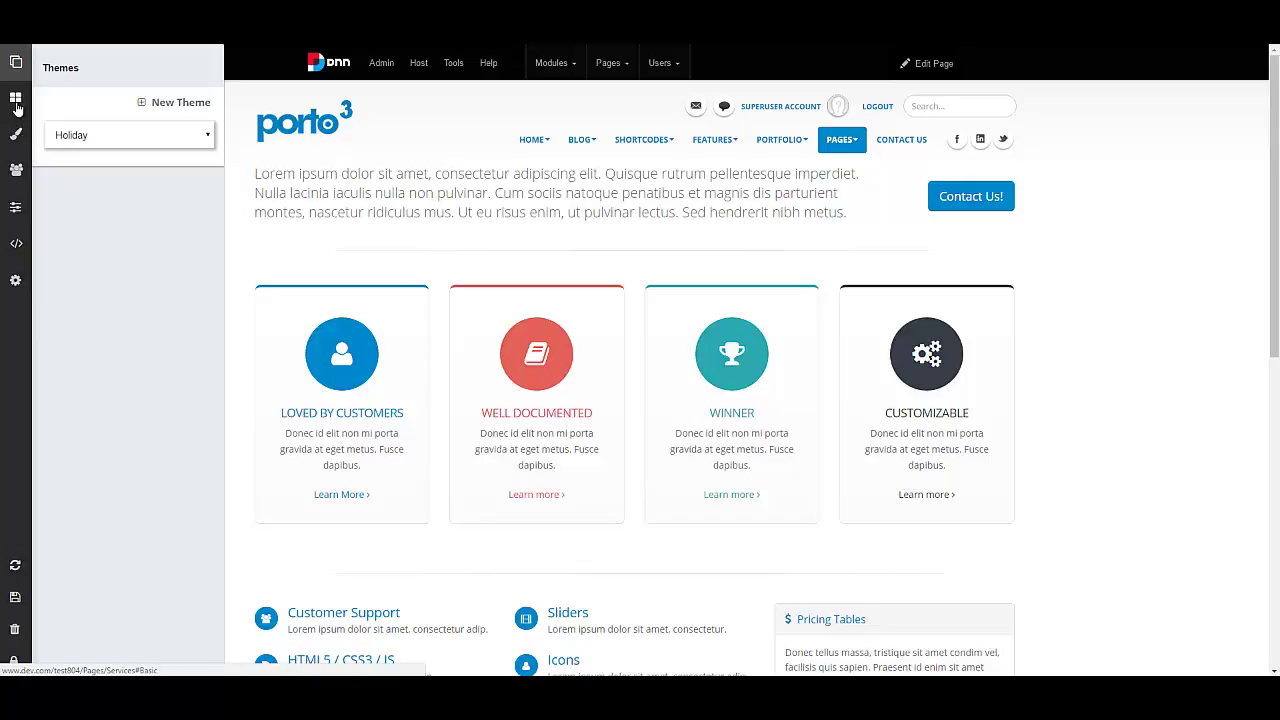
Try Boxed layout and Dark background, then leave the site Wide with a Light background.
{"action": "left_click", "coordinate": [16, 101]}
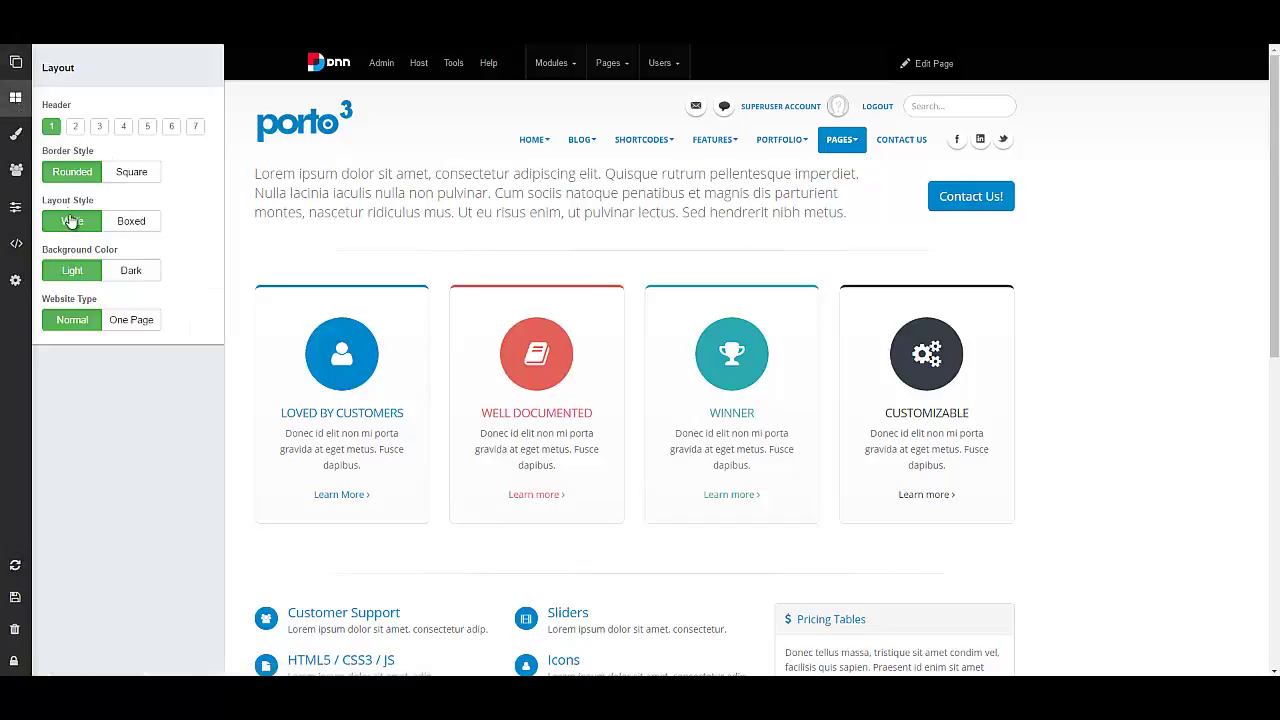
{"action": "left_click", "coordinate": [134, 228]}
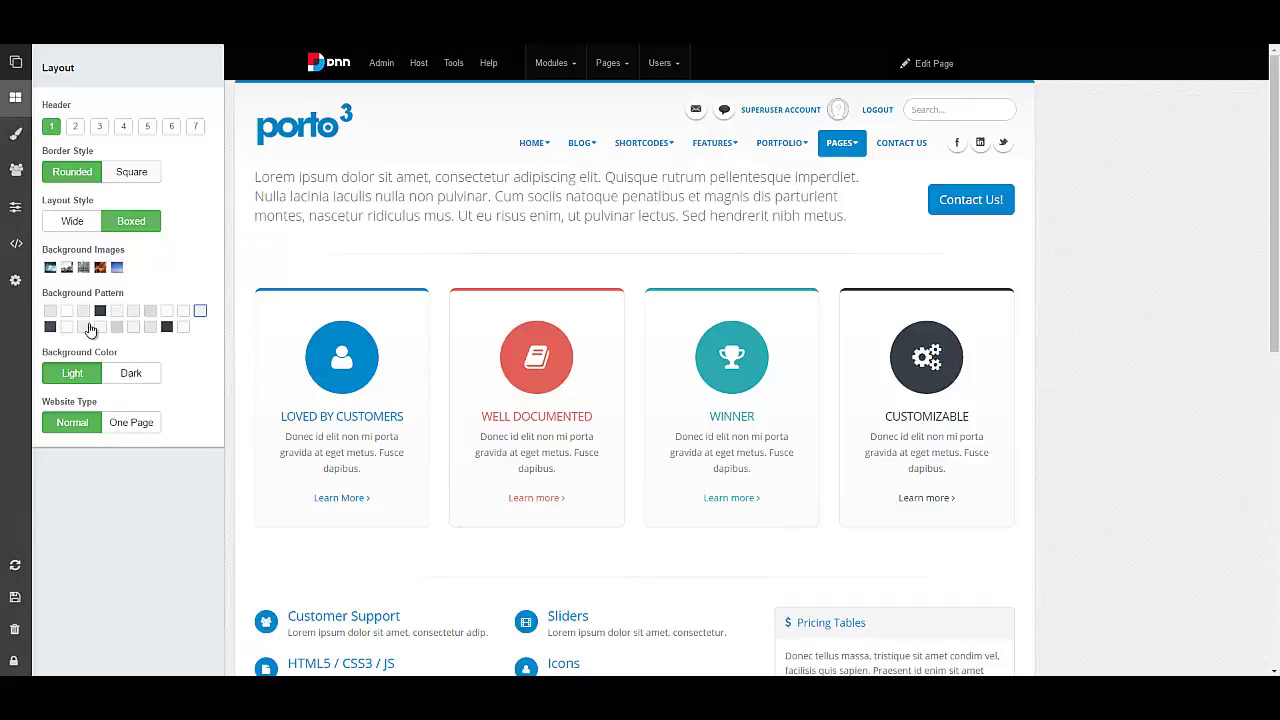
{"action": "left_click", "coordinate": [133, 374]}
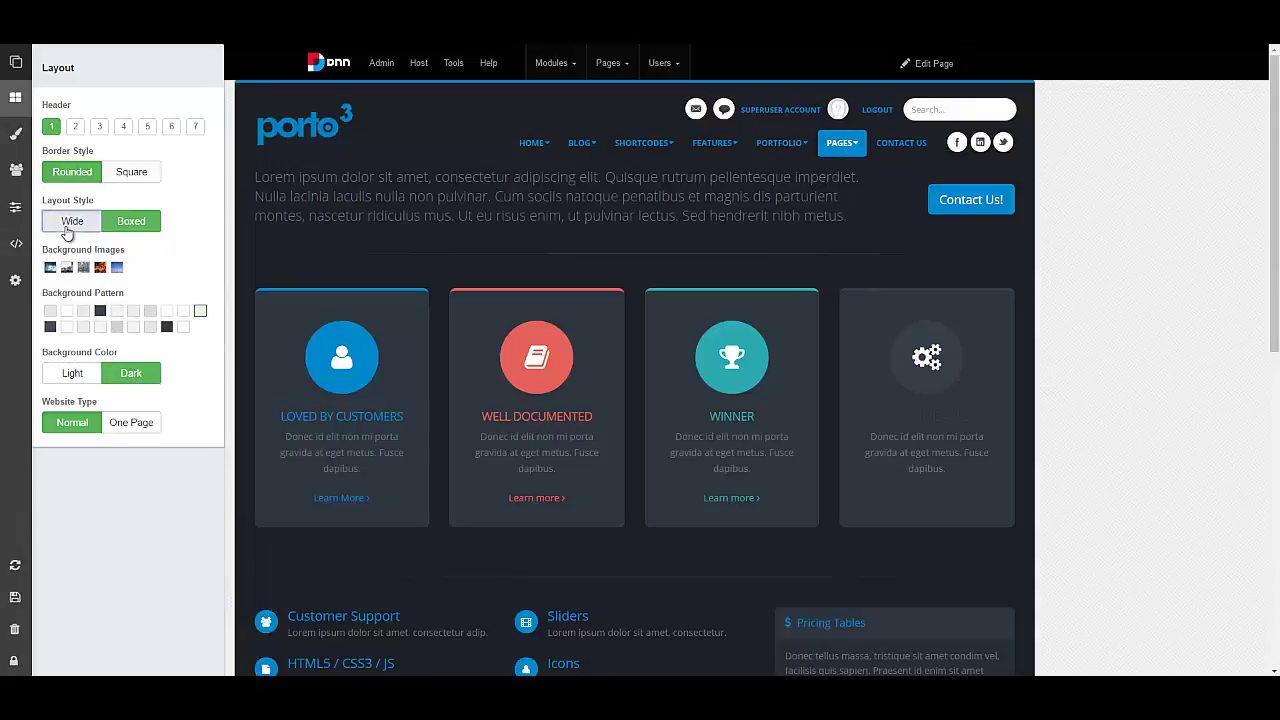
{"action": "left_click", "coordinate": [72, 222]}
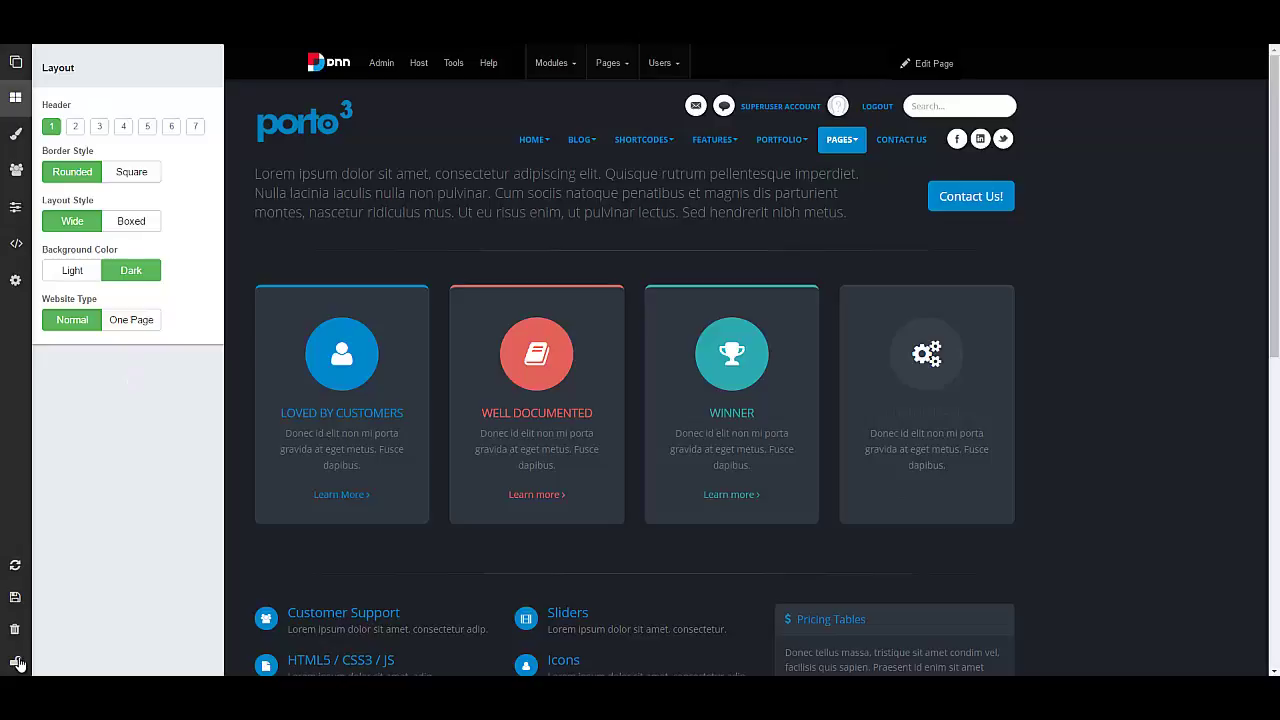
{"action": "left_click", "coordinate": [250, 556]}
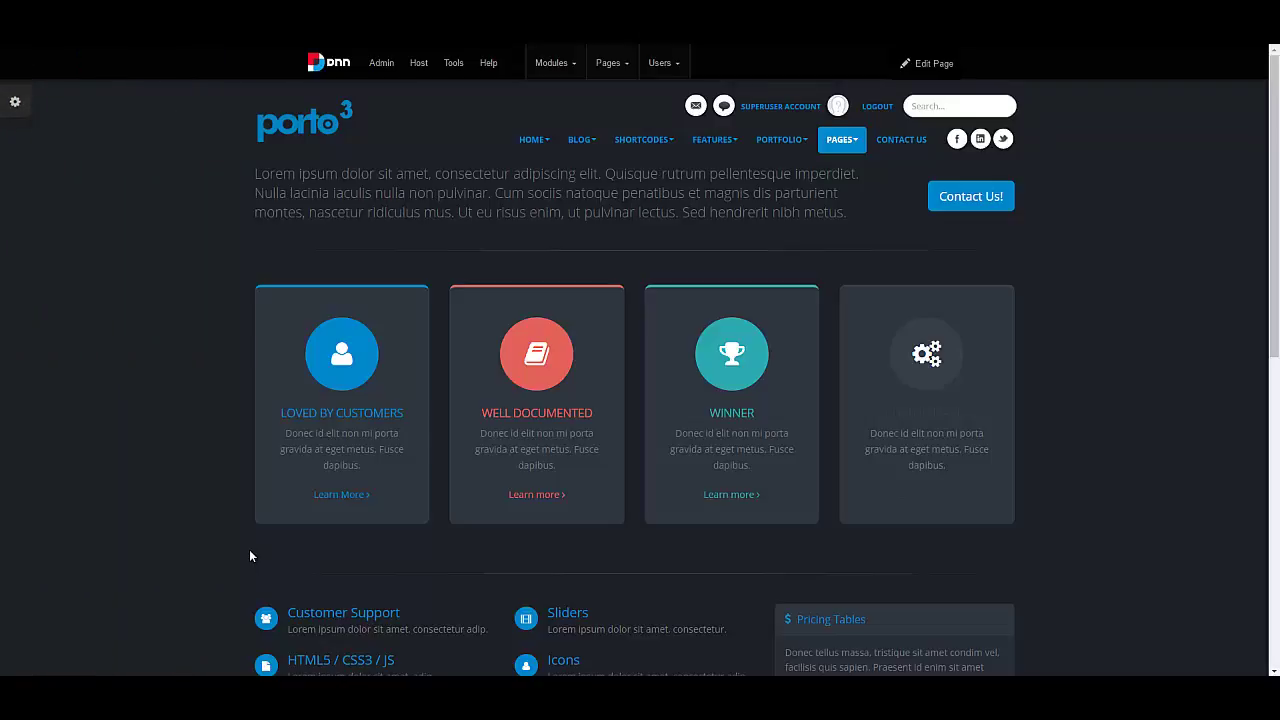
{"action": "left_click", "coordinate": [15, 112]}
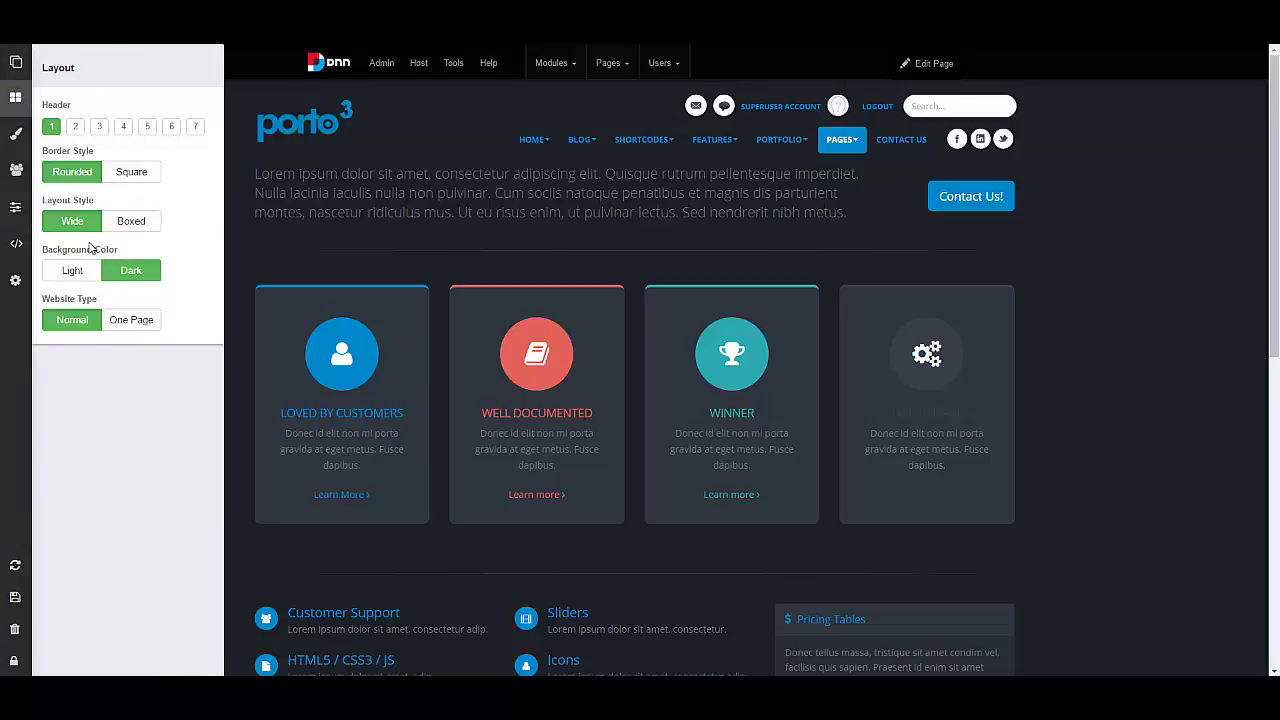
{"action": "left_click", "coordinate": [74, 273]}
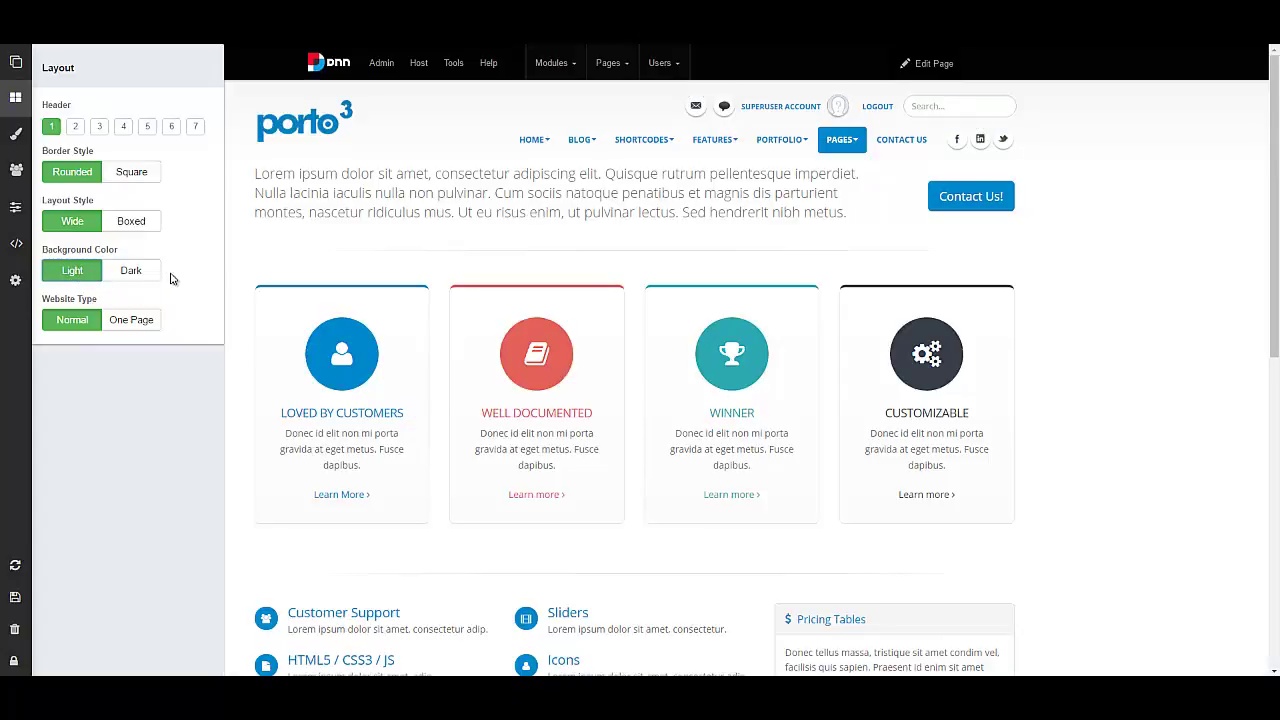
Try a tan swatch and a custom green primary colour, then set it back to blue.
{"action": "left_click", "coordinate": [16, 136]}
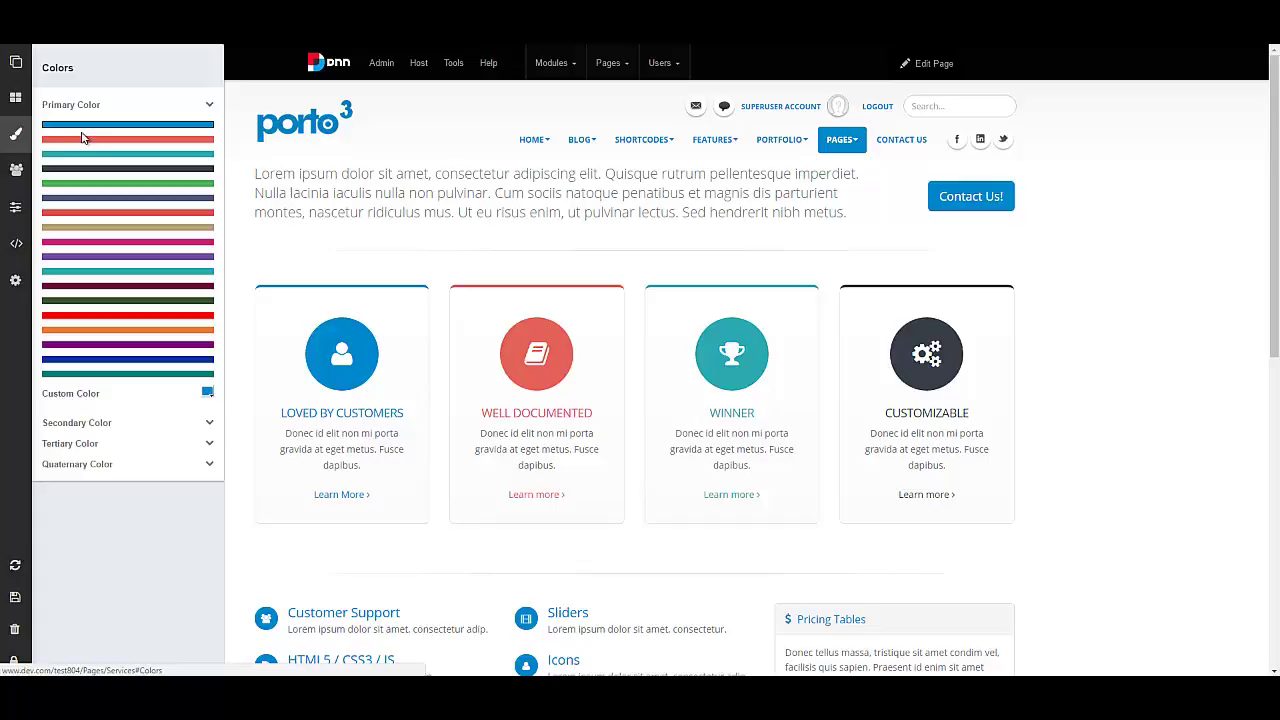
{"action": "left_click", "coordinate": [138, 228]}
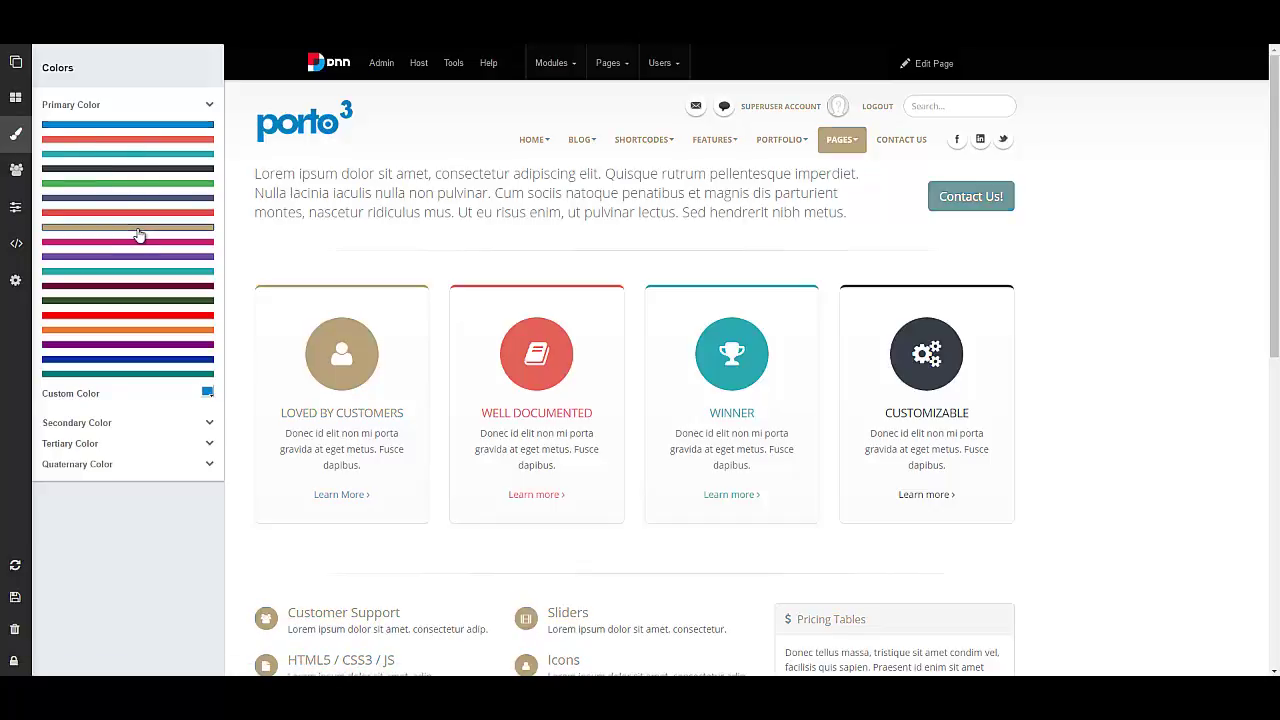
{"action": "left_click", "coordinate": [205, 392]}
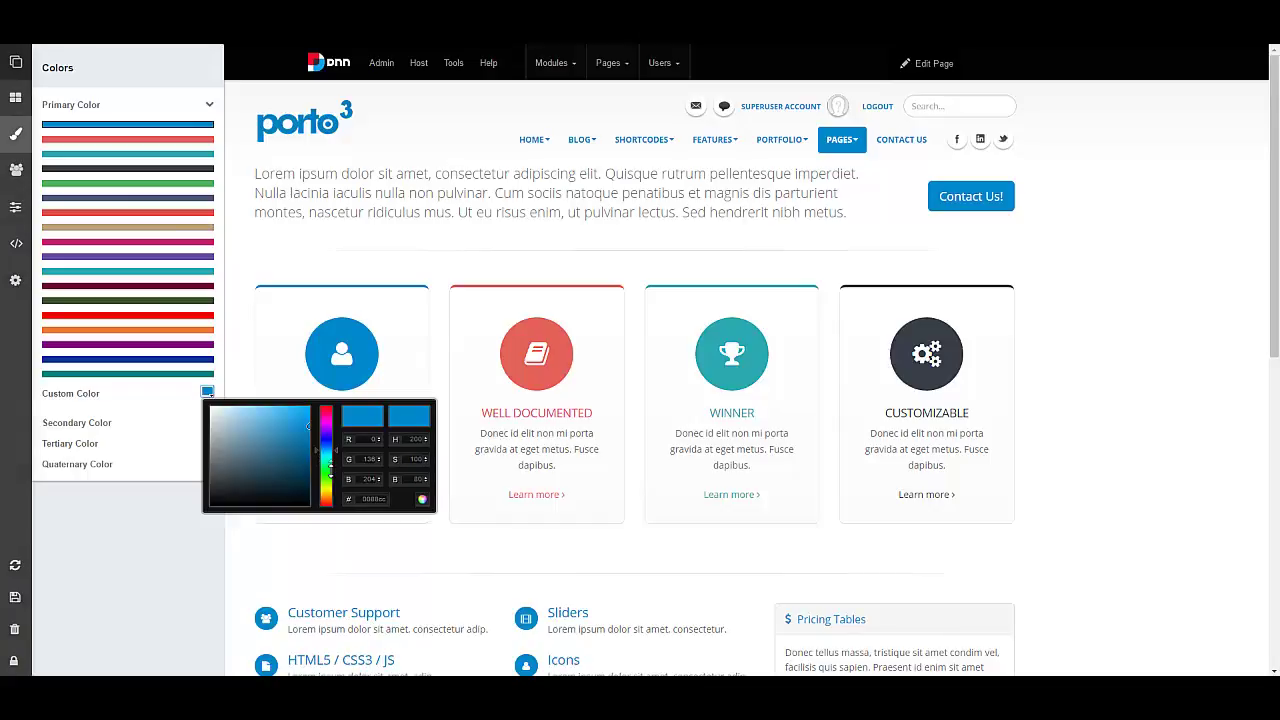
{"action": "left_click", "coordinate": [327, 471]}
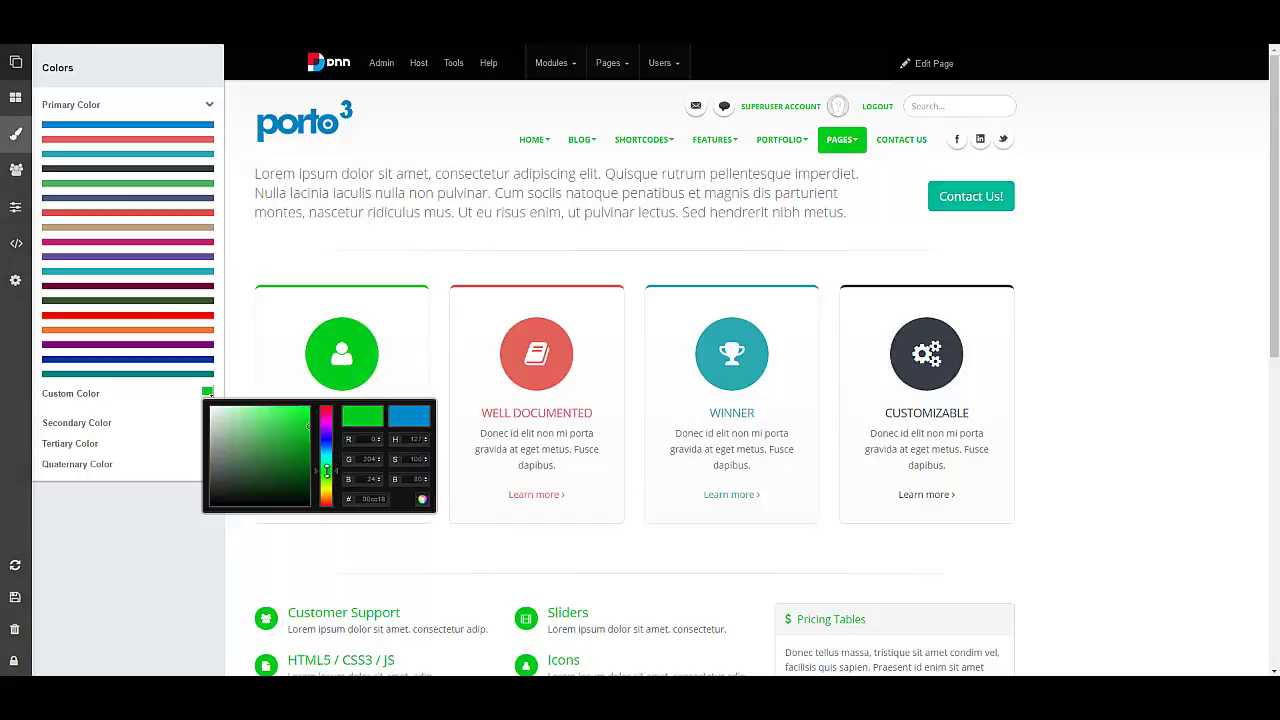
{"action": "left_click", "coordinate": [184, 401]}
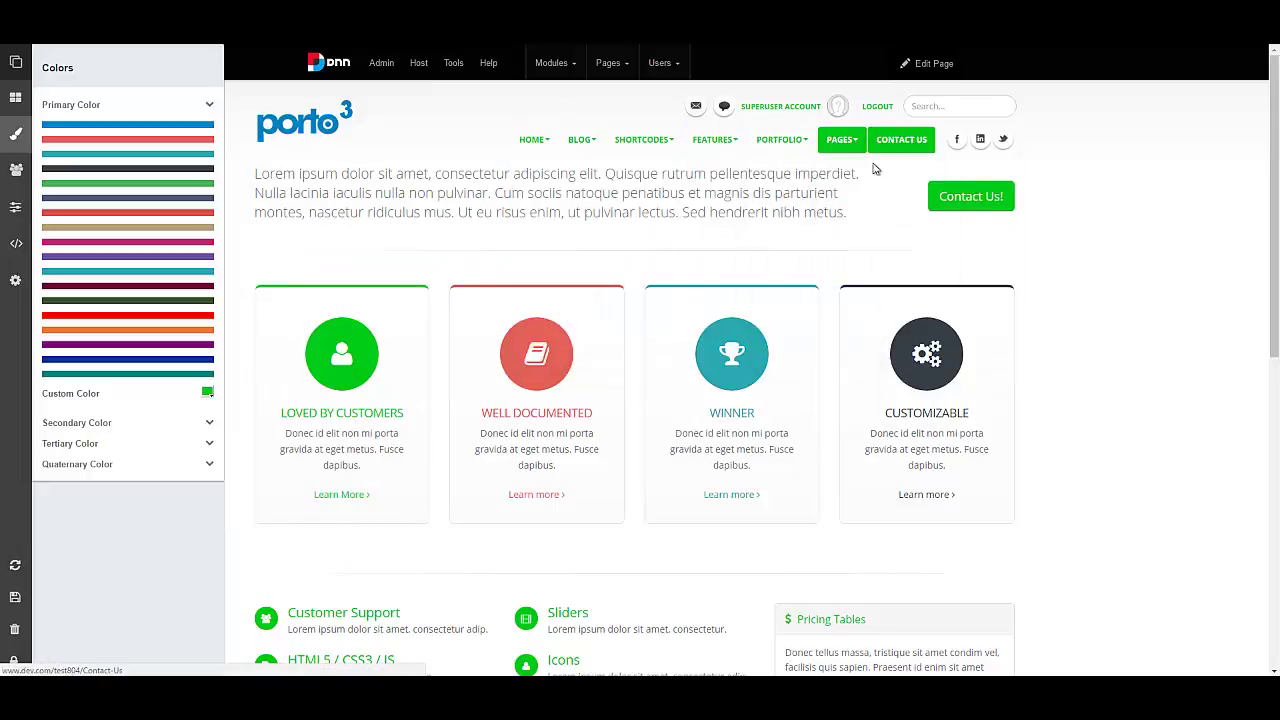
{"action": "scroll", "coordinate": [548, 195], "scroll_direction": "down", "scroll_amount": 7}
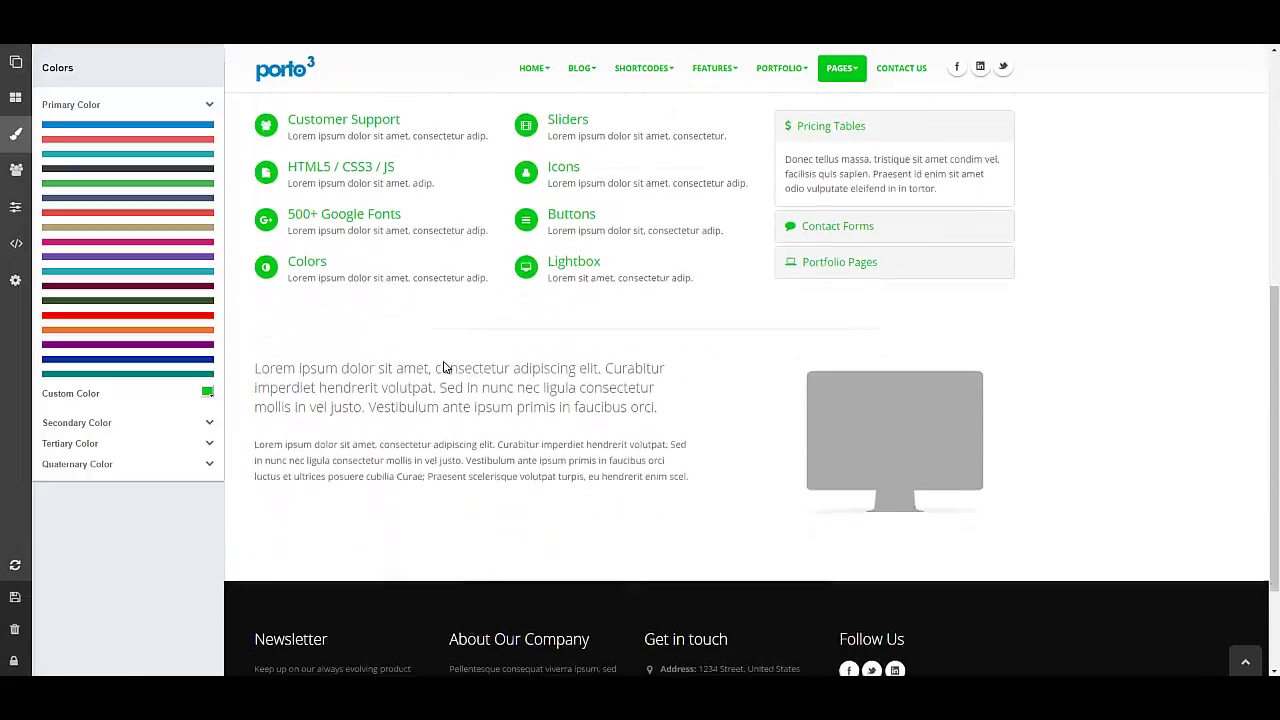
{"action": "scroll", "coordinate": [441, 368], "scroll_direction": "up", "scroll_amount": 10}
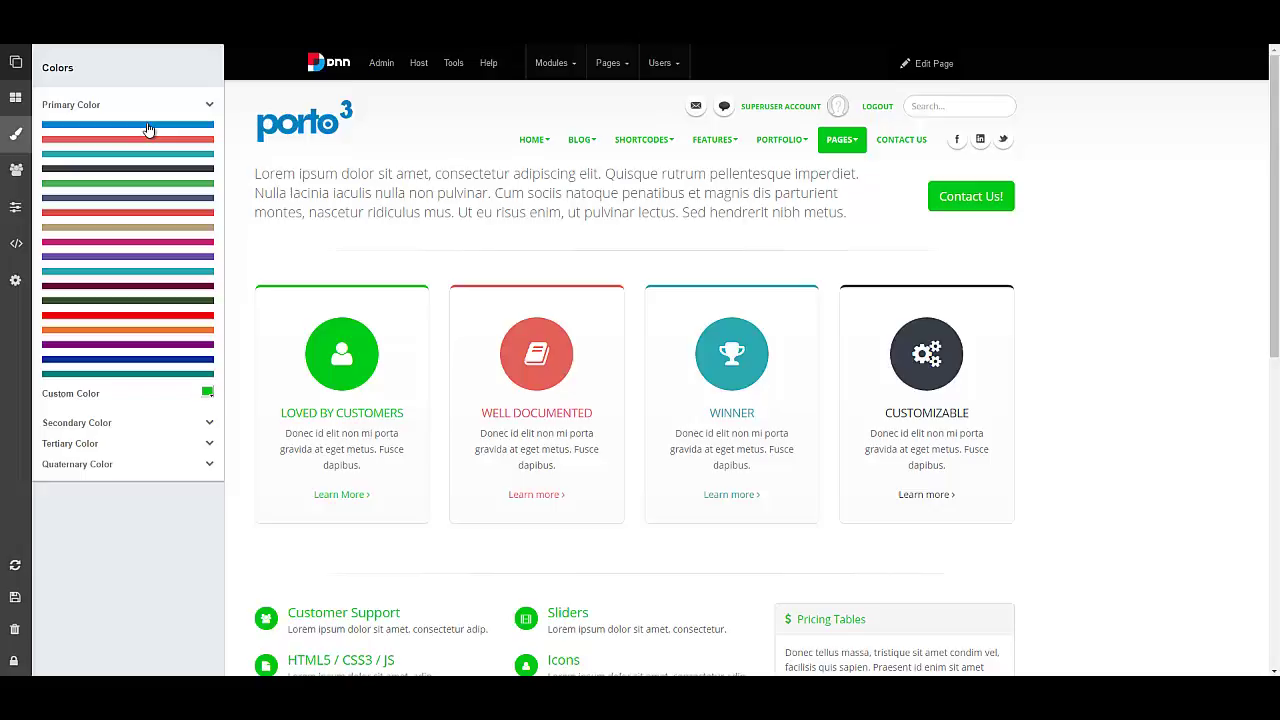
{"action": "left_click", "coordinate": [148, 124]}
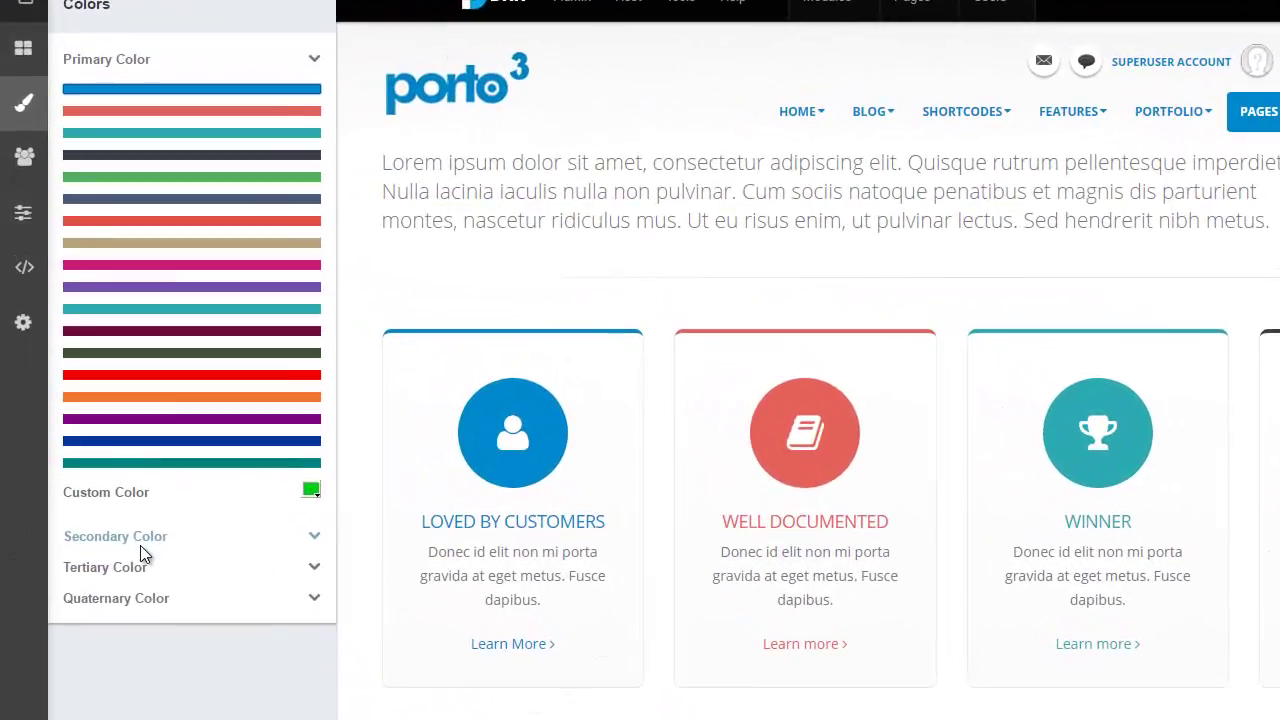
Pick magenta for Secondary, green for Tertiary and orange for Quaternary colour.
{"action": "left_click", "coordinate": [90, 427]}
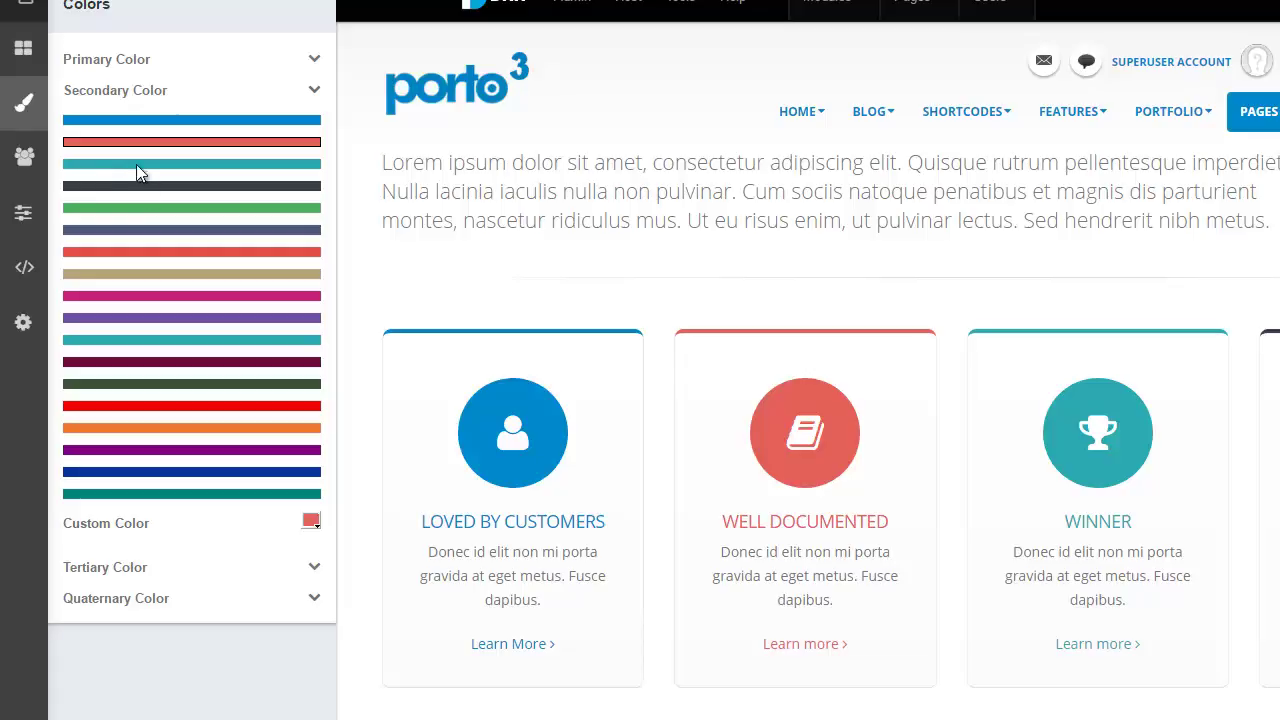
{"action": "left_click", "coordinate": [150, 296]}
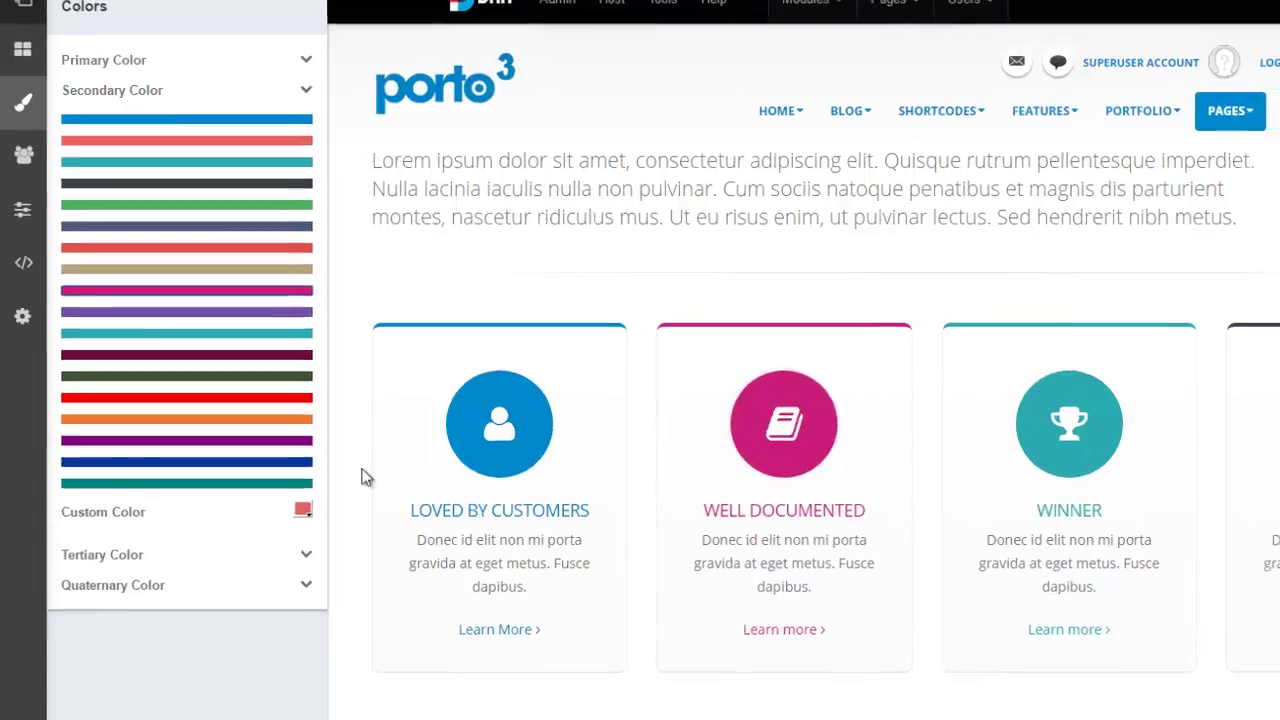
{"action": "left_click", "coordinate": [142, 570]}
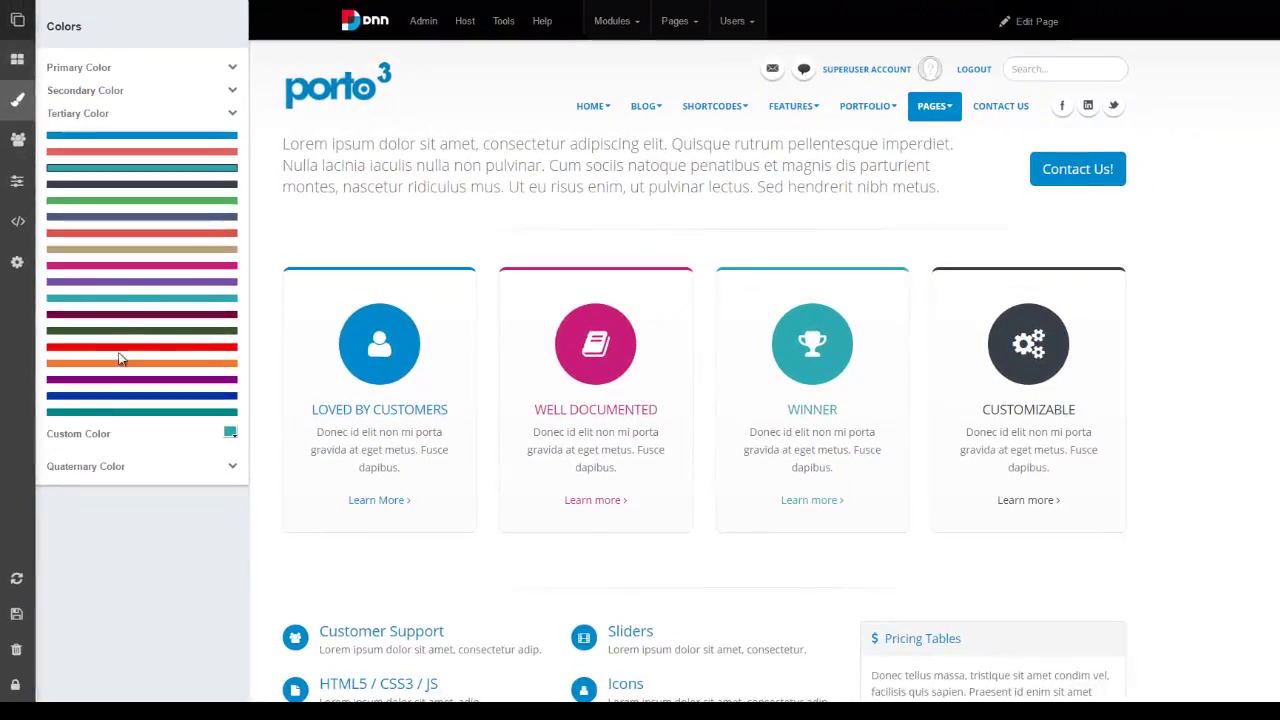
{"action": "left_click", "coordinate": [137, 201]}
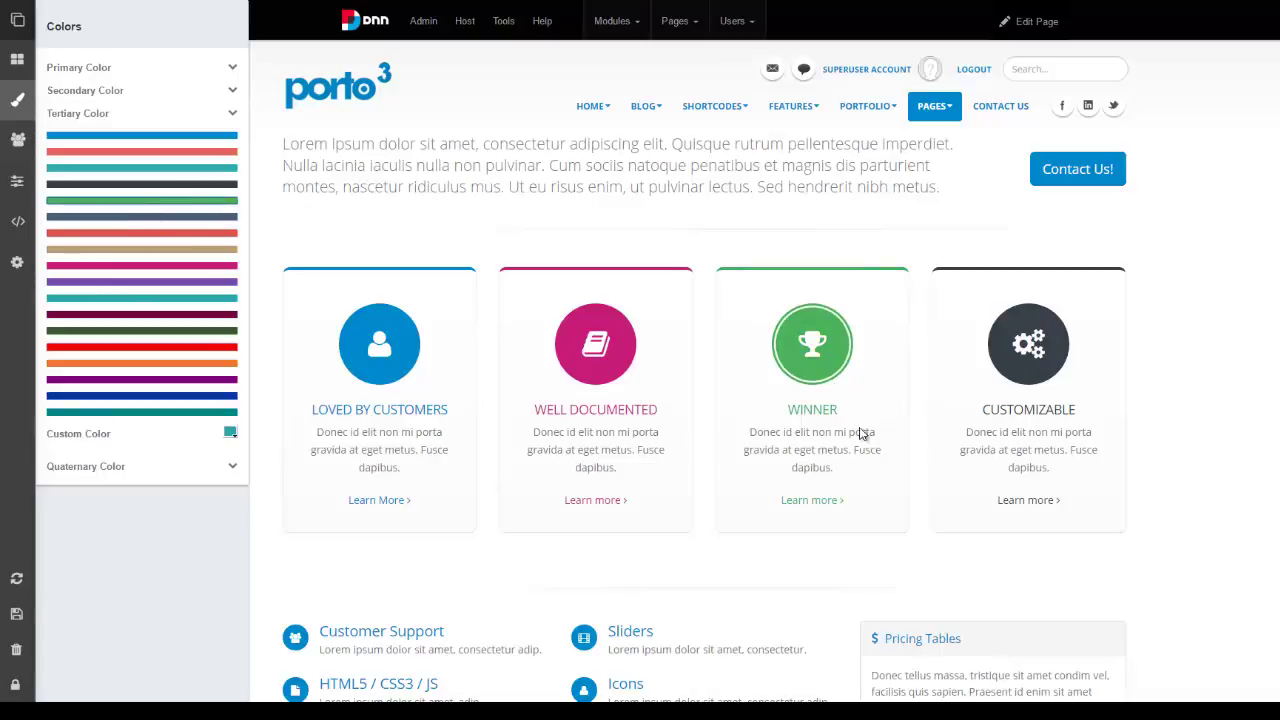
{"action": "left_click", "coordinate": [118, 468]}
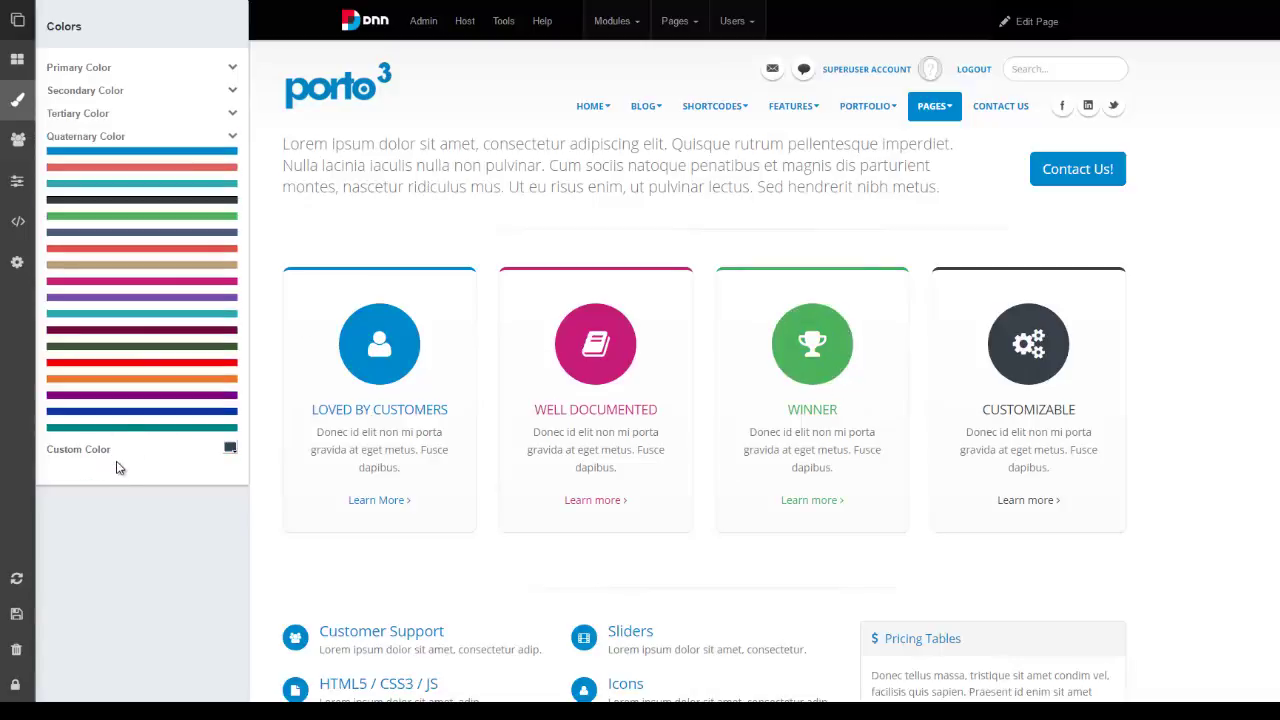
{"action": "left_click", "coordinate": [138, 380]}
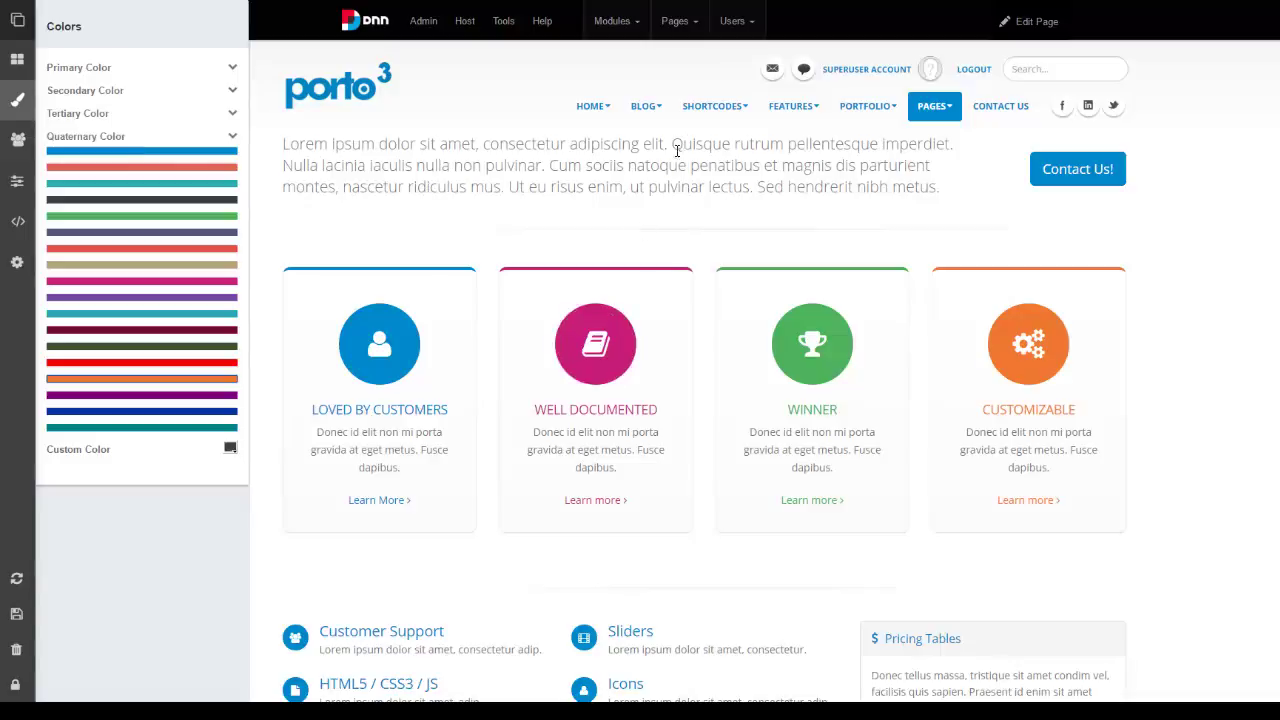
Open Shortcodes > Alerts and scroll to the coloured alerts section.
{"action": "mouse_move", "coordinate": [712, 112]}
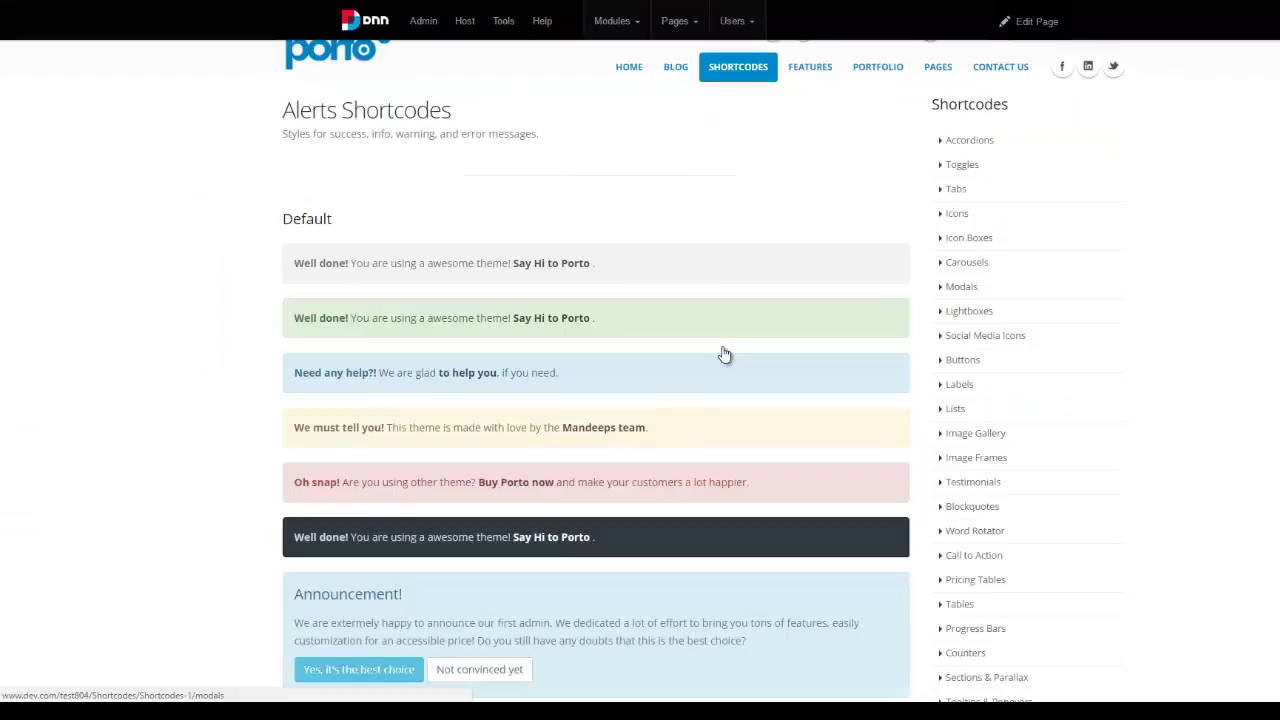
{"action": "scroll", "coordinate": [700, 380], "scroll_direction": "down", "scroll_amount": 5}
{"action": "scroll", "coordinate": [260, 317], "scroll_direction": "down", "scroll_amount": 7}
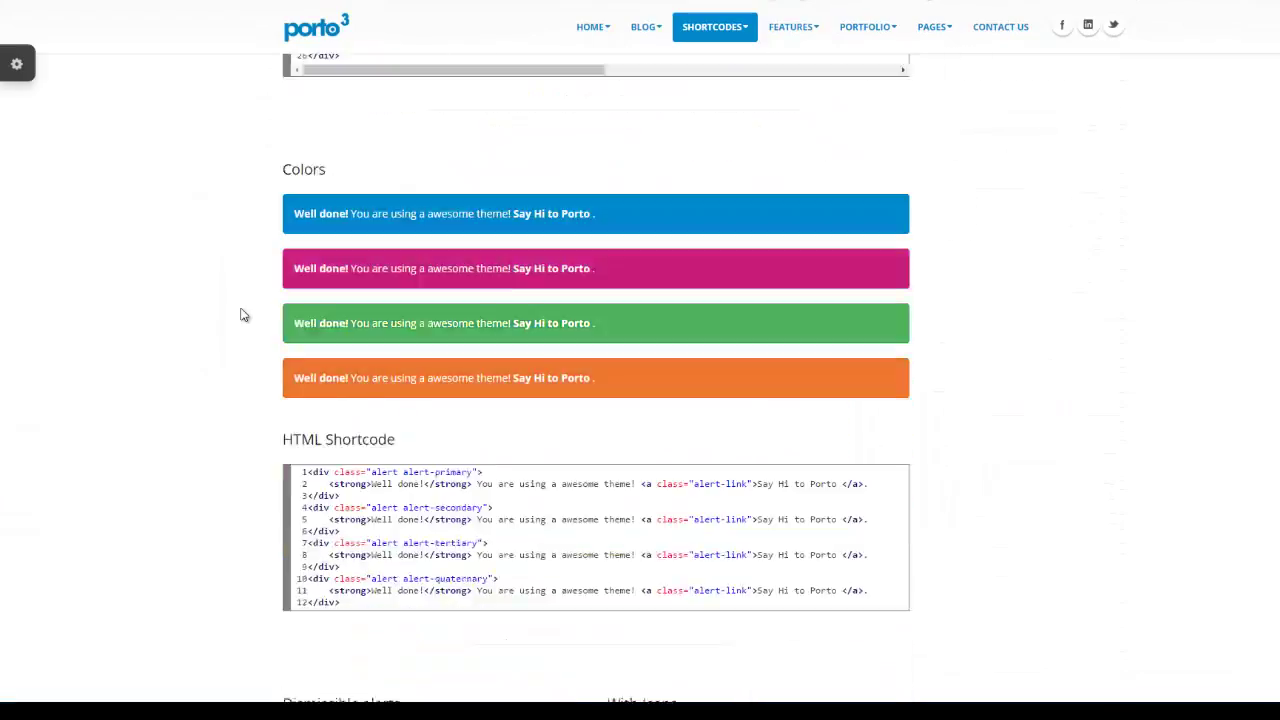
{"action": "scroll", "coordinate": [346, 306], "scroll_direction": "up", "scroll_amount": 2}
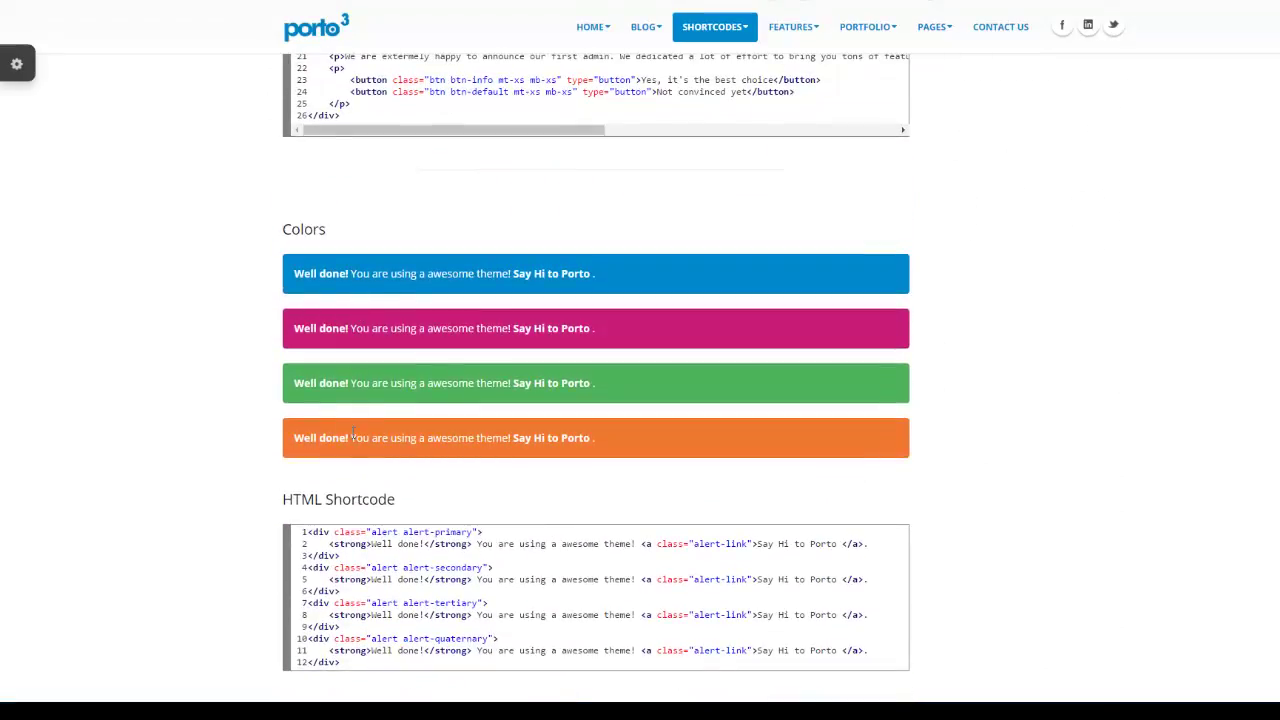
Change the Secondary Color to the red swatch in the Style Switcher.
{"action": "left_click", "coordinate": [17, 63]}
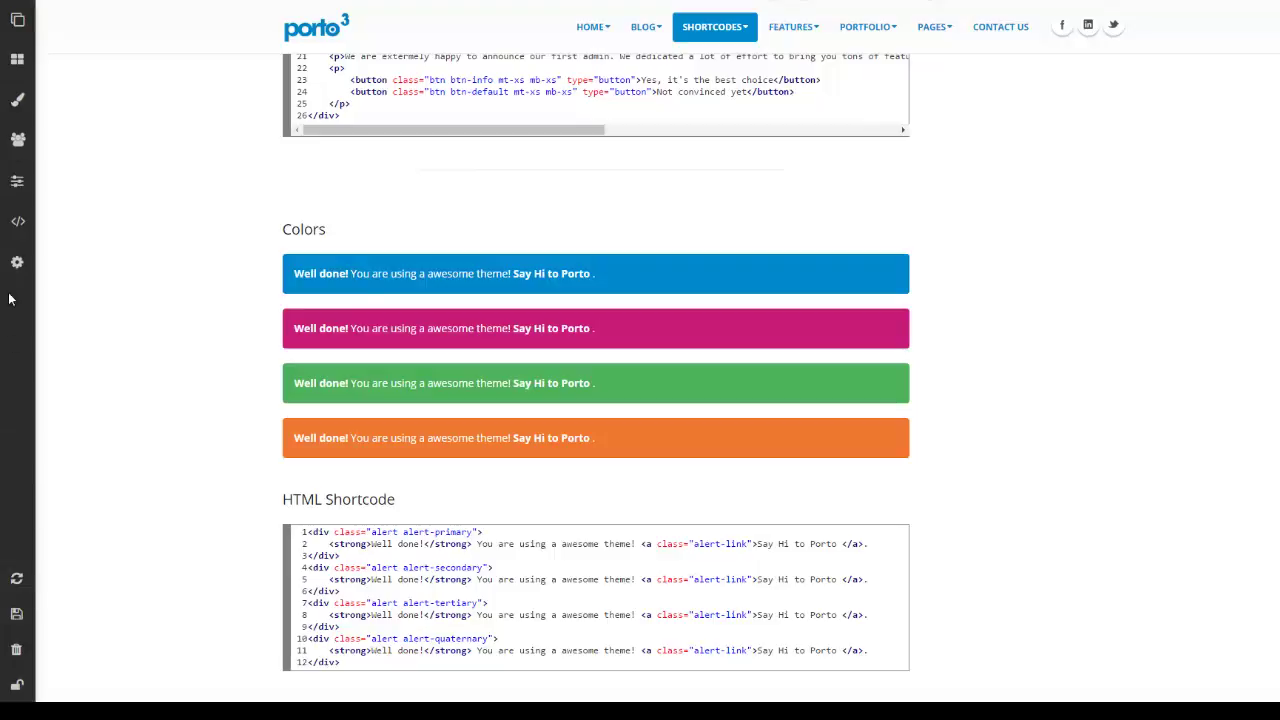
{"action": "left_click", "coordinate": [17, 100]}
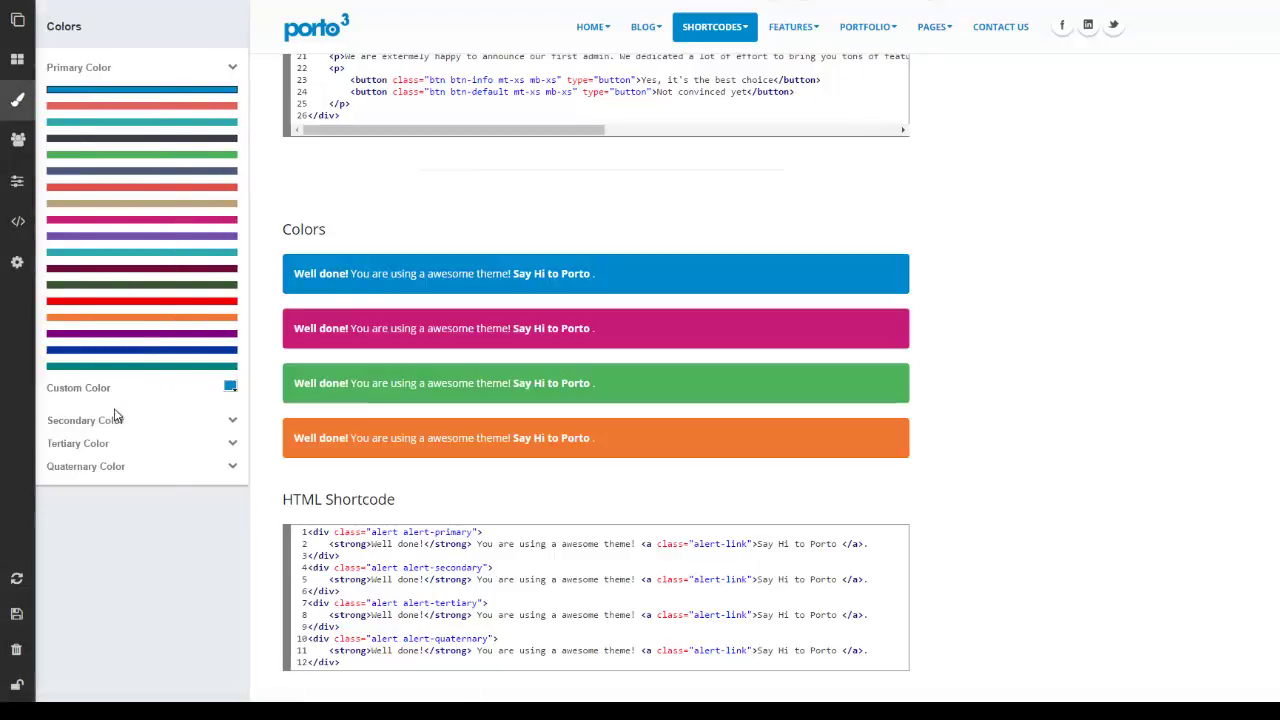
{"action": "left_click", "coordinate": [115, 420]}
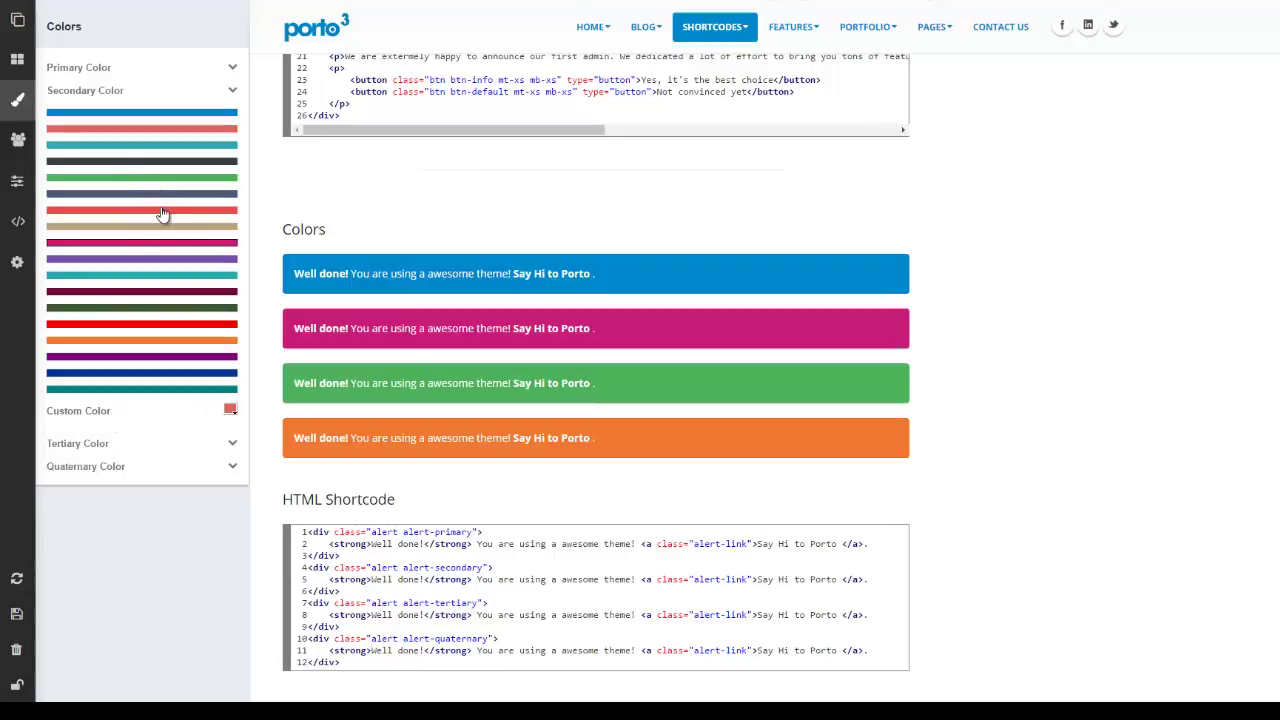
{"action": "left_click", "coordinate": [155, 326]}
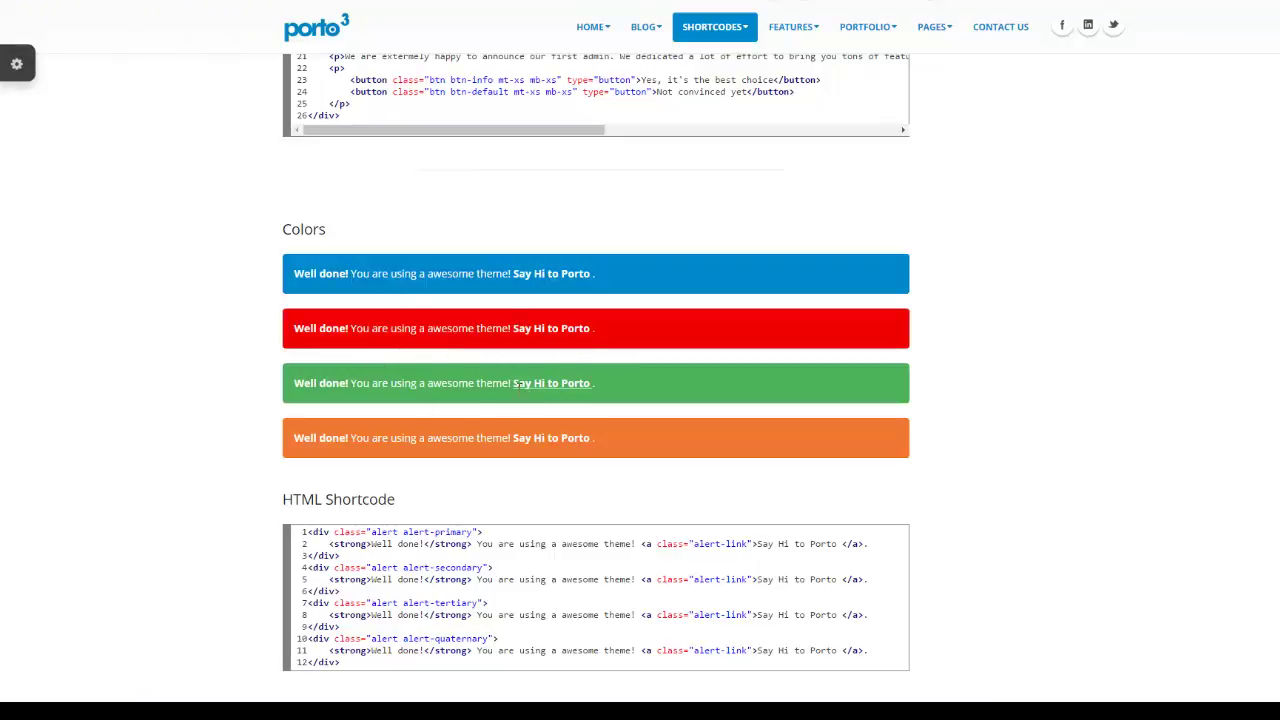
Open the Progress Bars page from the SHORTCODES menu and scroll through its blue, red, green and orange bars.
{"action": "scroll", "coordinate": [641, 374], "scroll_direction": "up", "scroll_amount": 9}
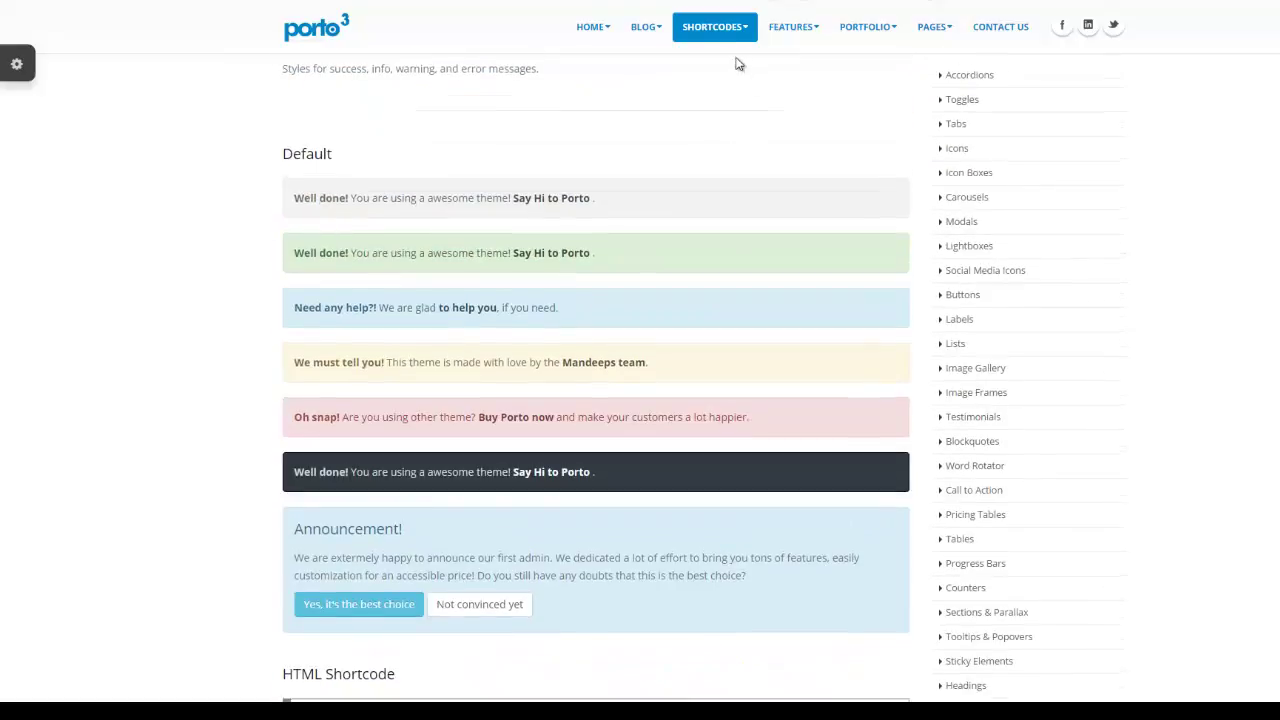
{"action": "mouse_move", "coordinate": [737, 44]}
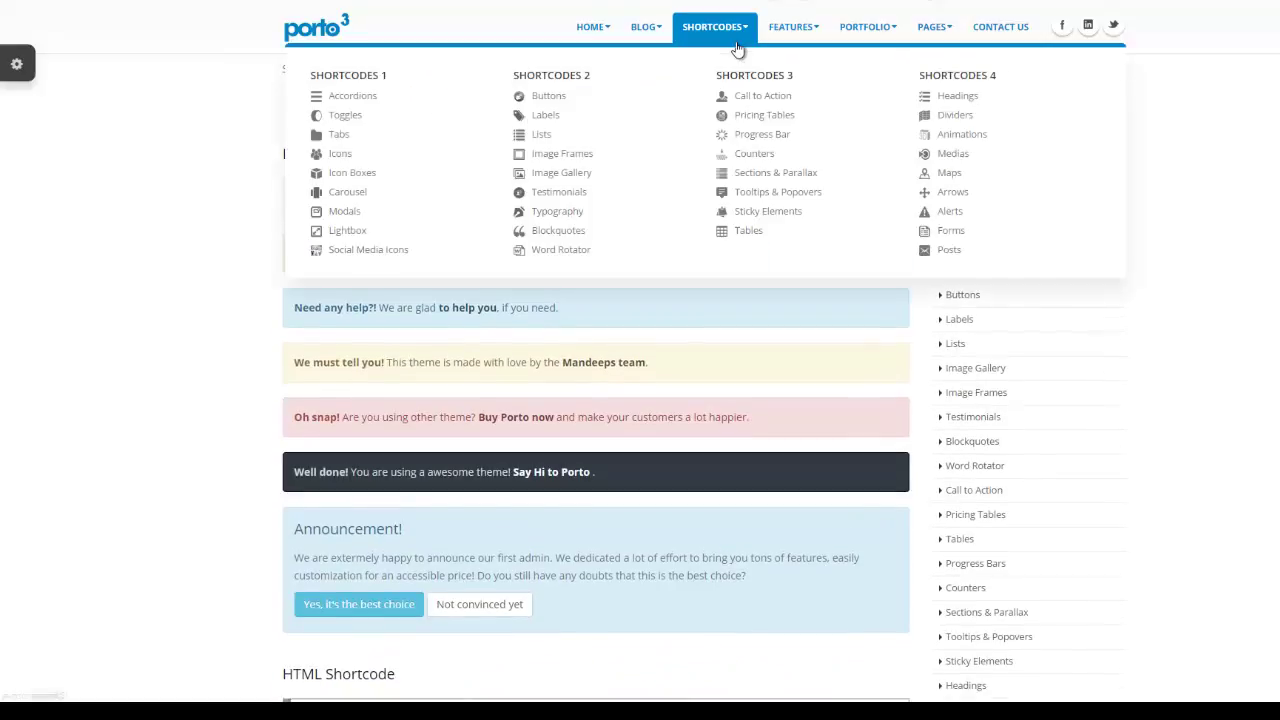
{"action": "left_click", "coordinate": [763, 134]}
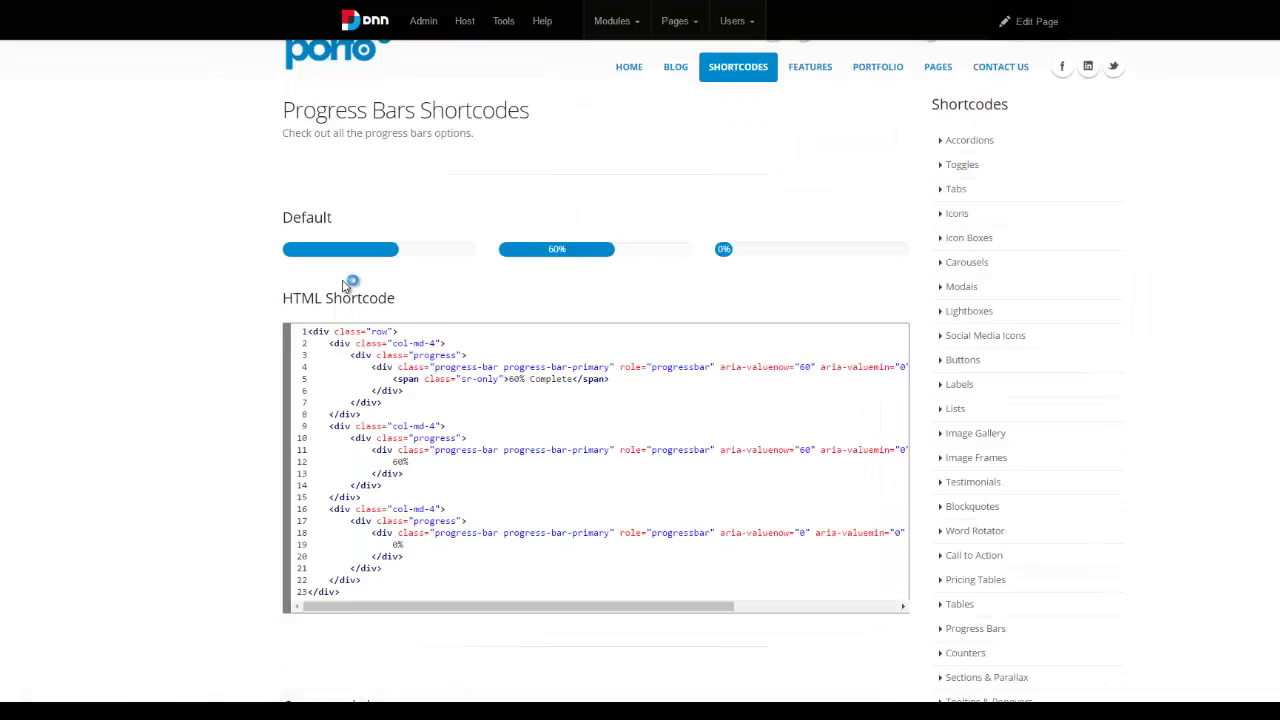
{"action": "scroll", "coordinate": [210, 287], "scroll_direction": "down", "scroll_amount": 10}
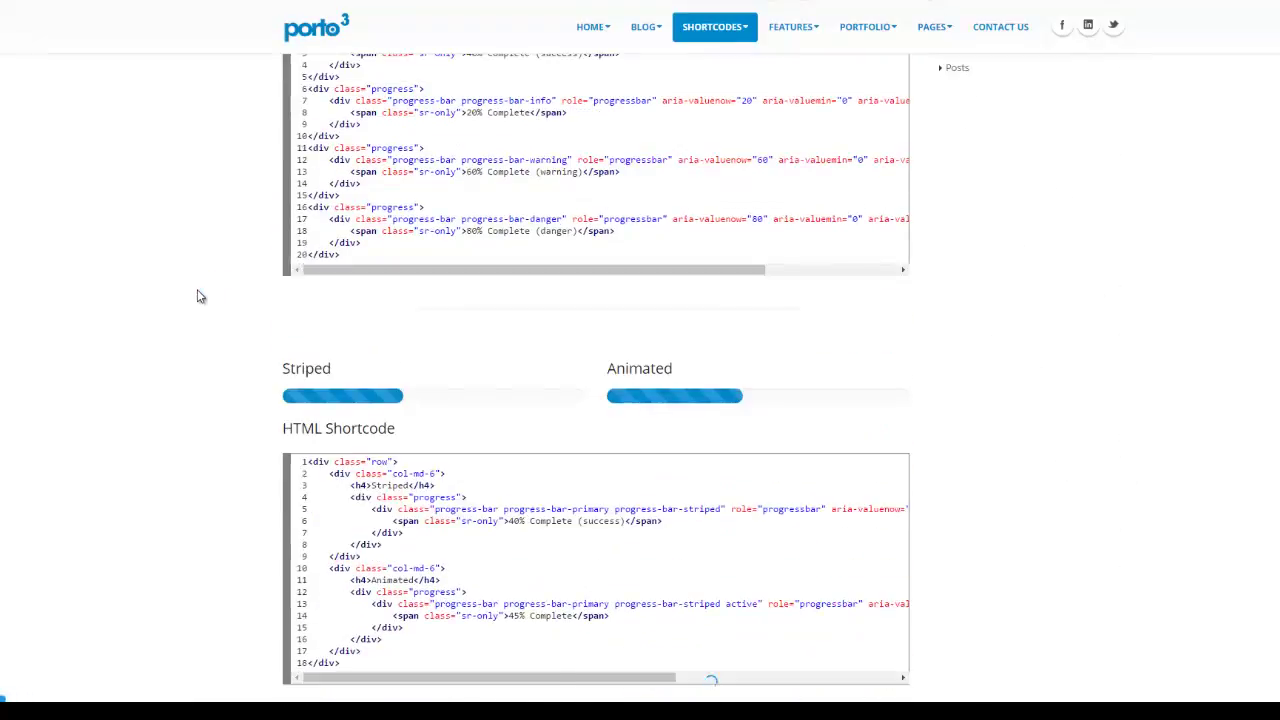
{"action": "scroll", "coordinate": [200, 297], "scroll_direction": "down", "scroll_amount": 10}
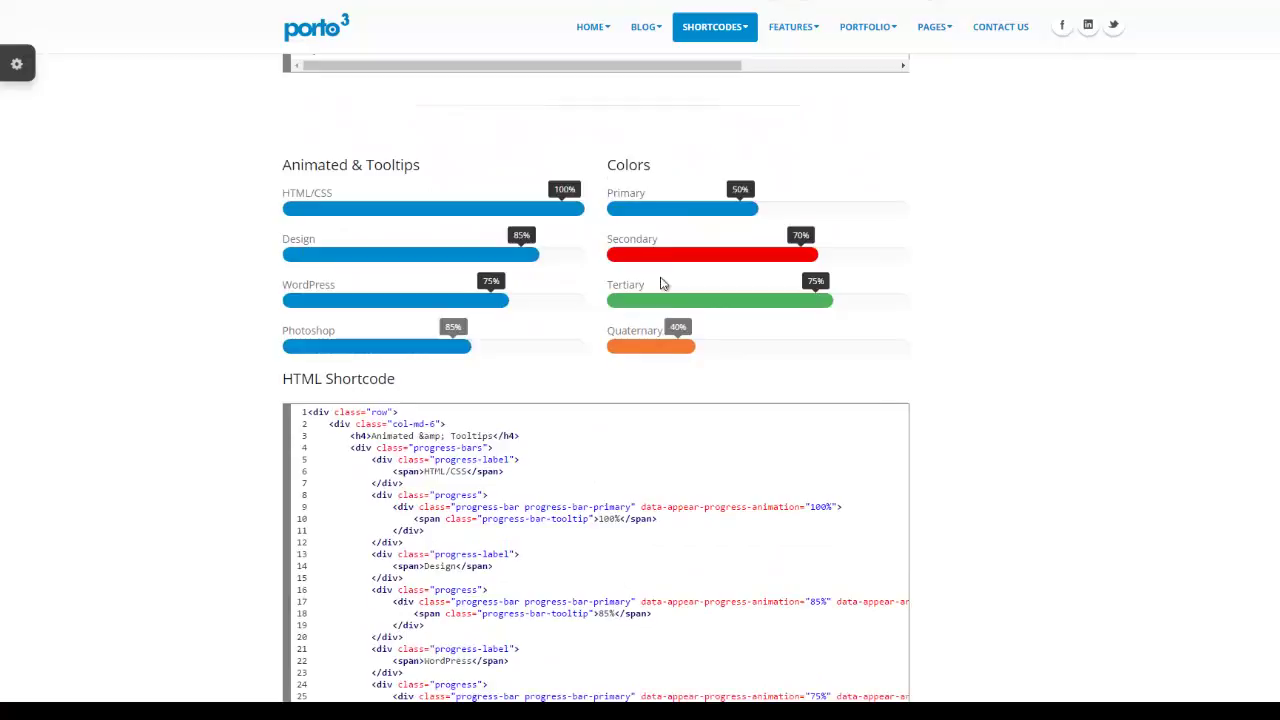
{"action": "scroll", "coordinate": [680, 295], "scroll_direction": "up", "scroll_amount": 10}
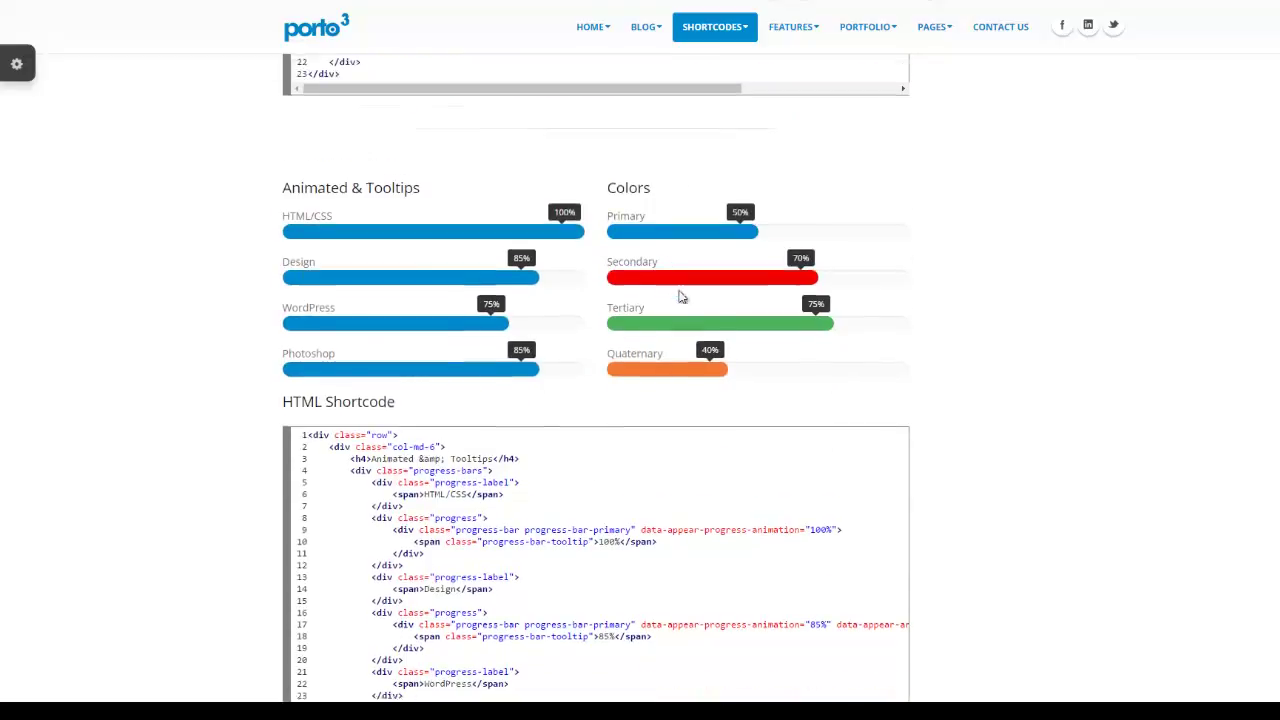
{"action": "scroll", "coordinate": [695, 206], "scroll_direction": "up", "scroll_amount": 8}
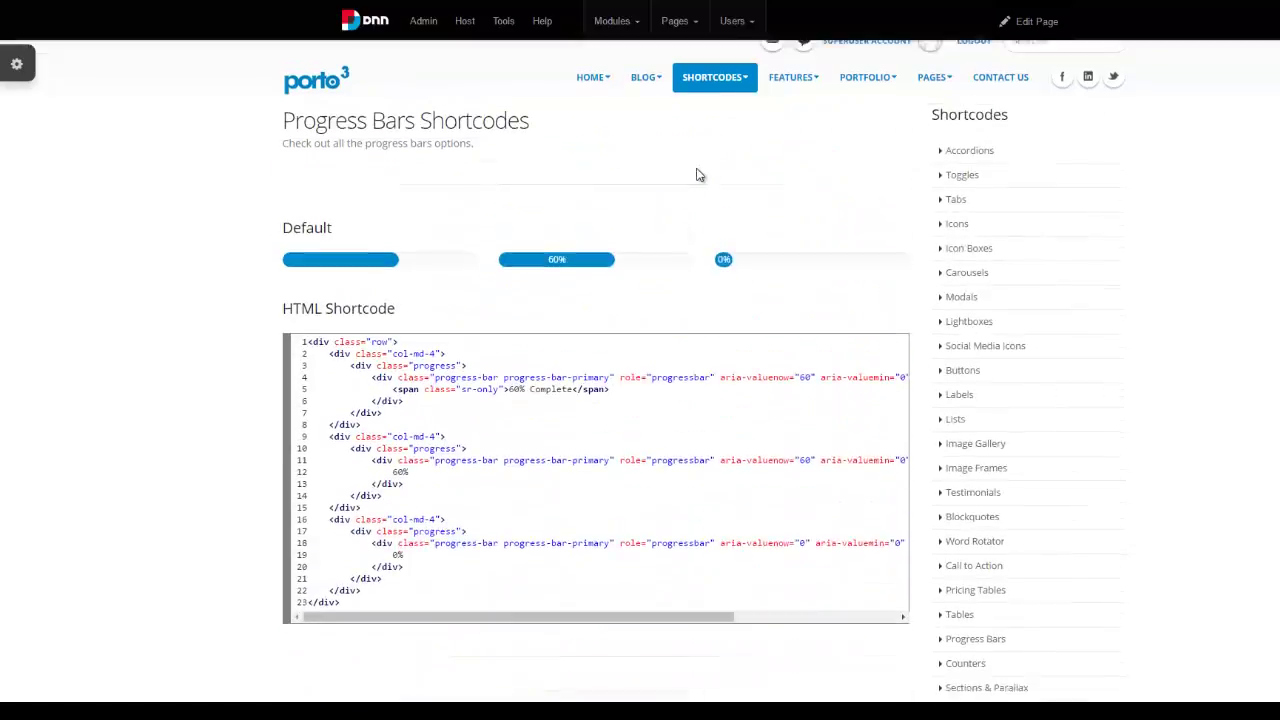
Expand the persona bar and go from the Themes panel to the Holiday theme's Colors settings.
{"action": "left_click", "coordinate": [18, 64]}
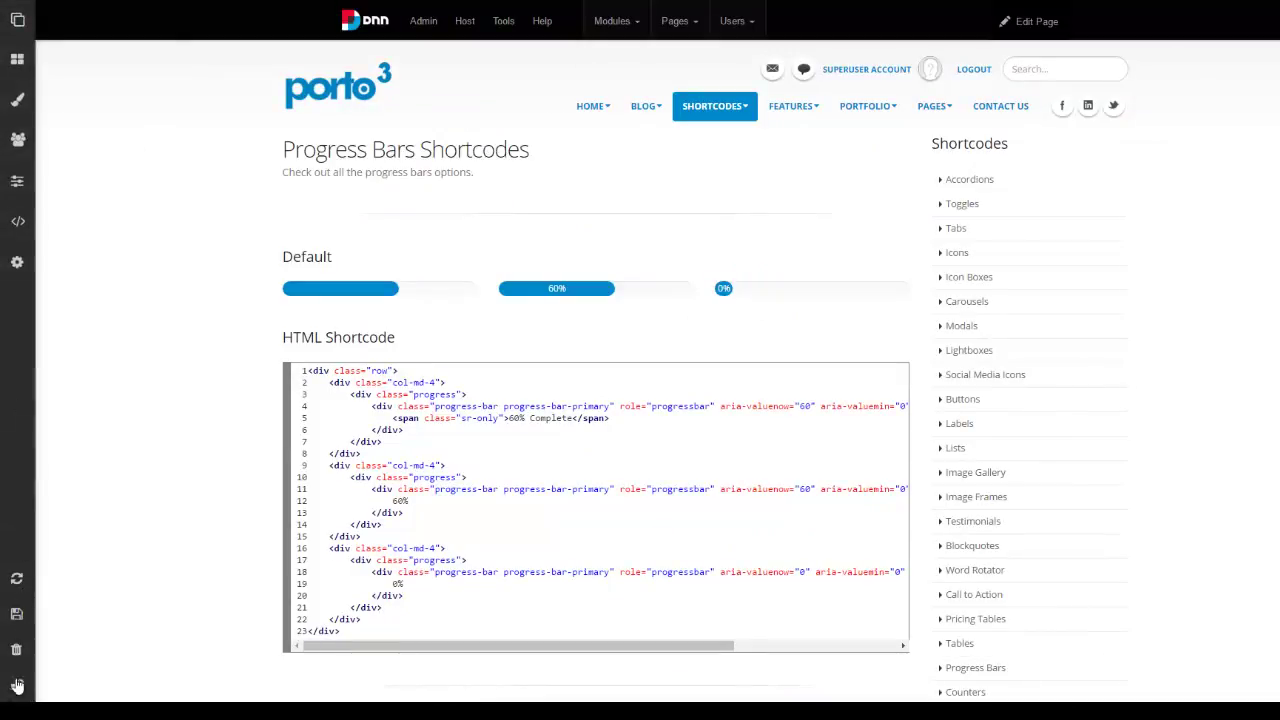
{"action": "left_click", "coordinate": [16, 688]}
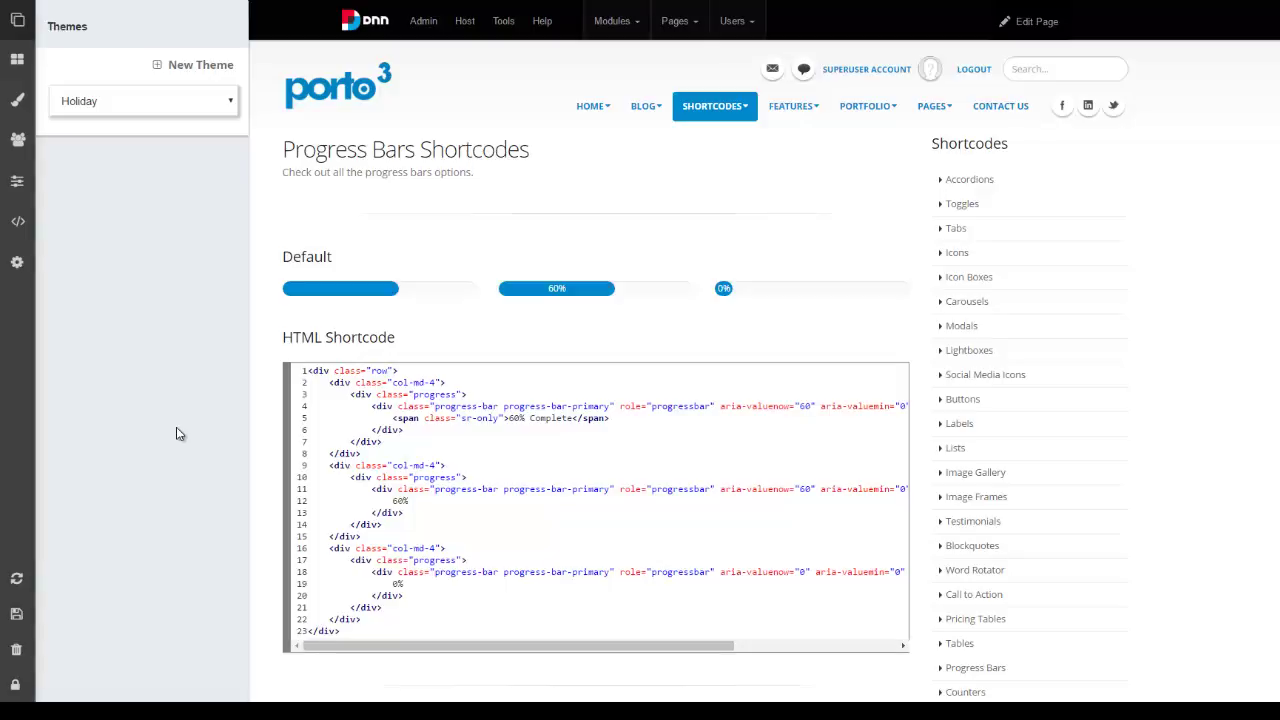
{"action": "left_click", "coordinate": [17, 99]}
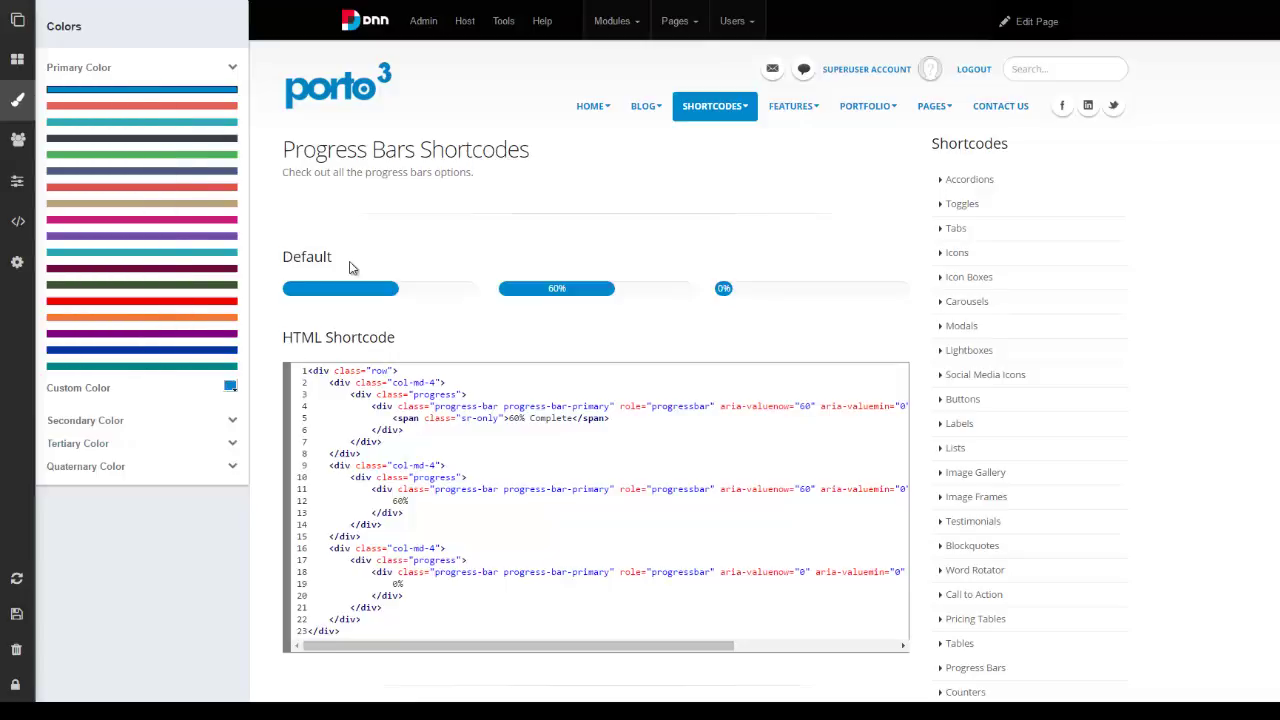
Go to the Services page, pin the Style Switcher, and open its Social Icons panel.
{"action": "mouse_move", "coordinate": [933, 106]}
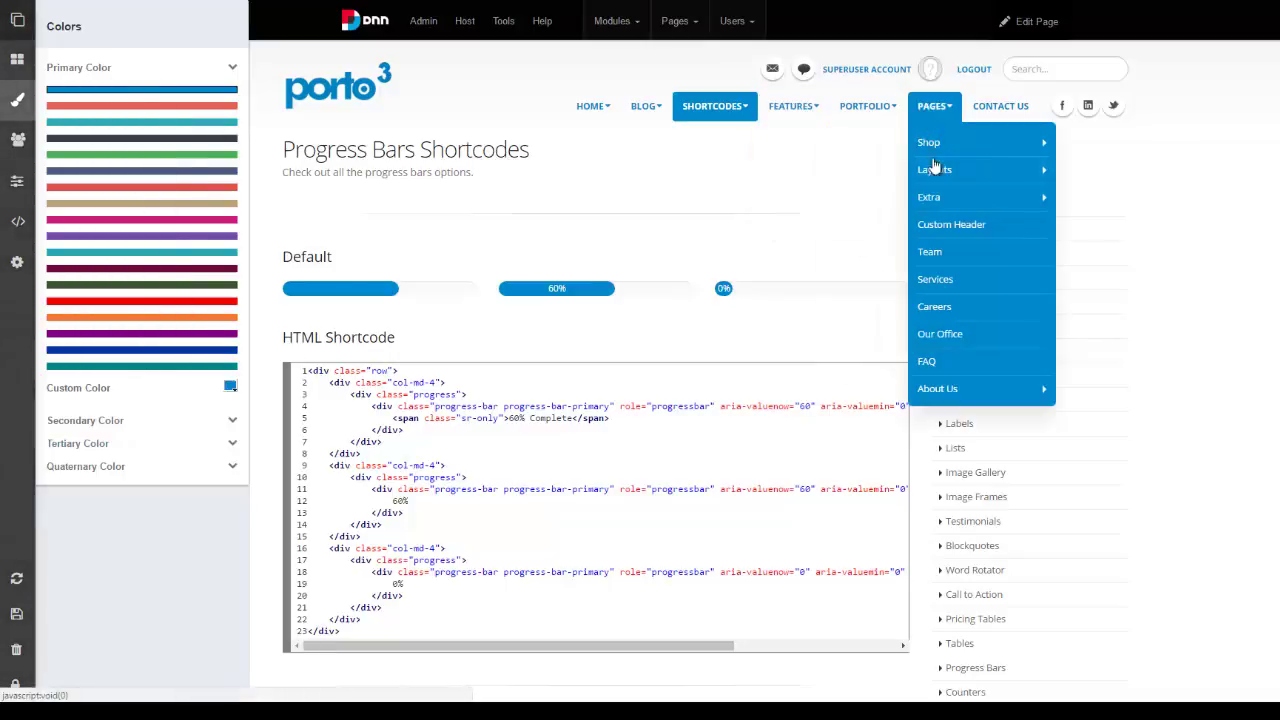
{"action": "left_click", "coordinate": [938, 279]}
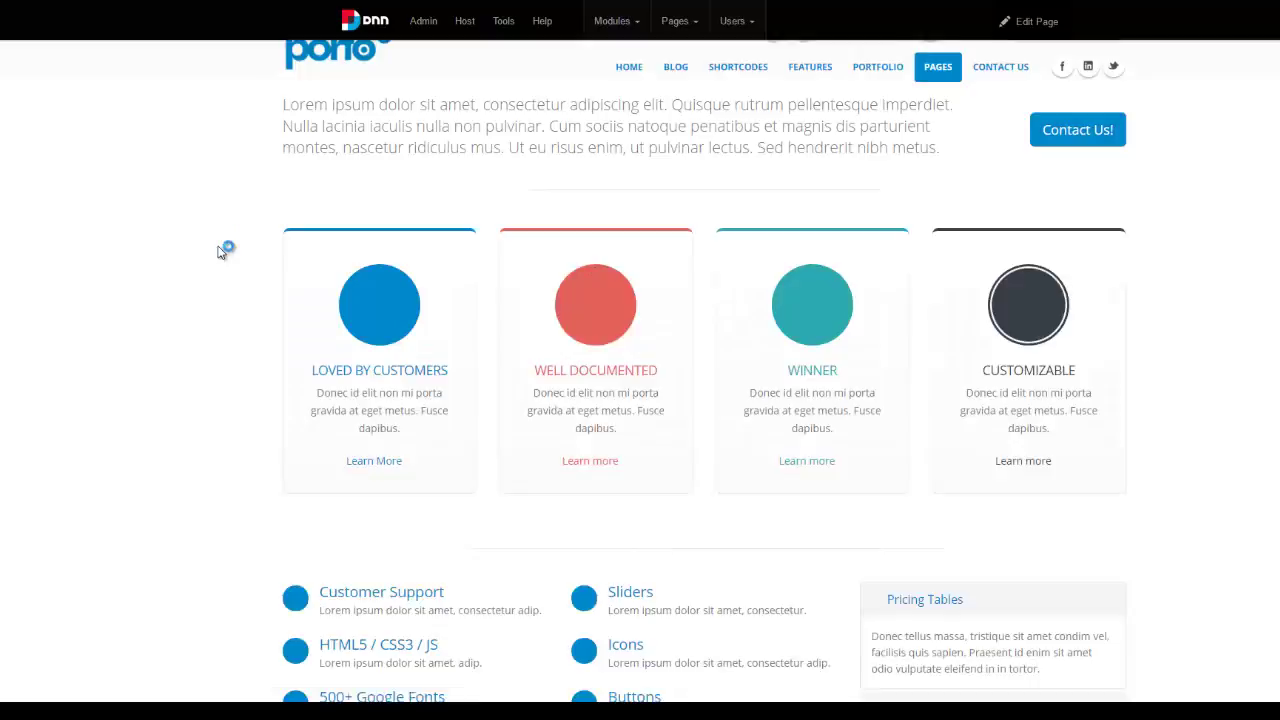
{"action": "mouse_move", "coordinate": [32, 70]}
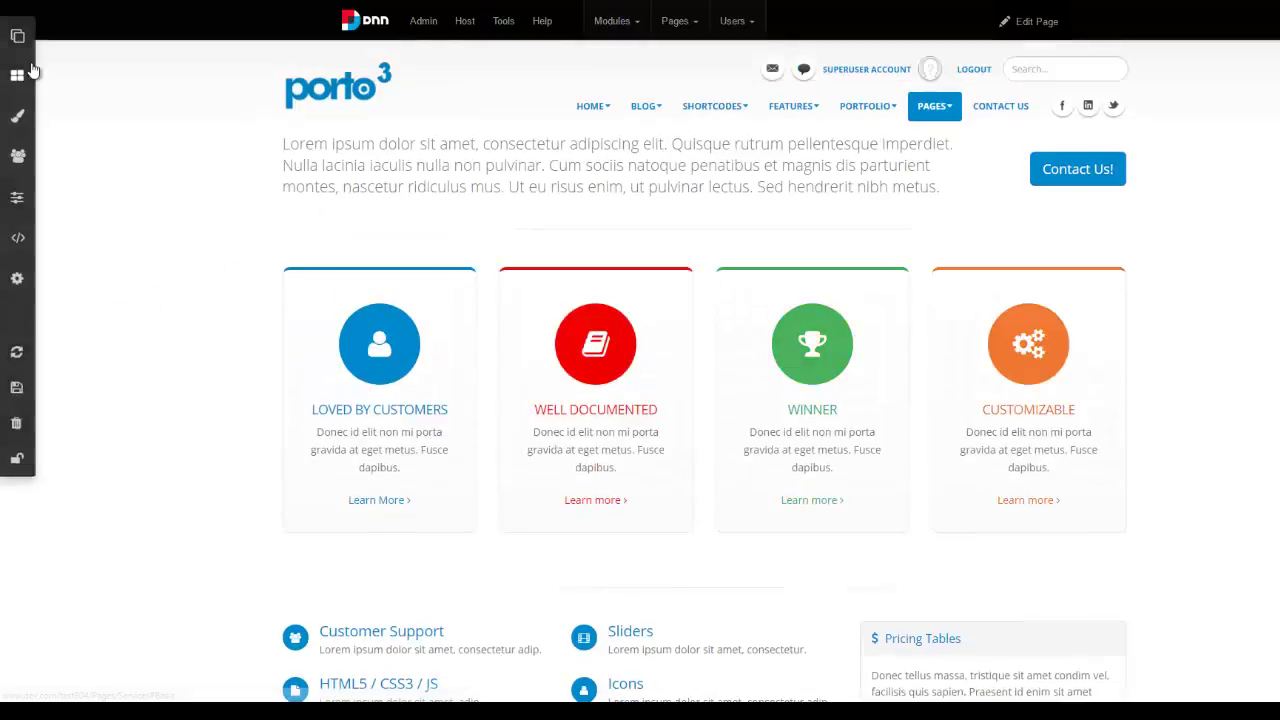
{"action": "left_click", "coordinate": [16, 685]}
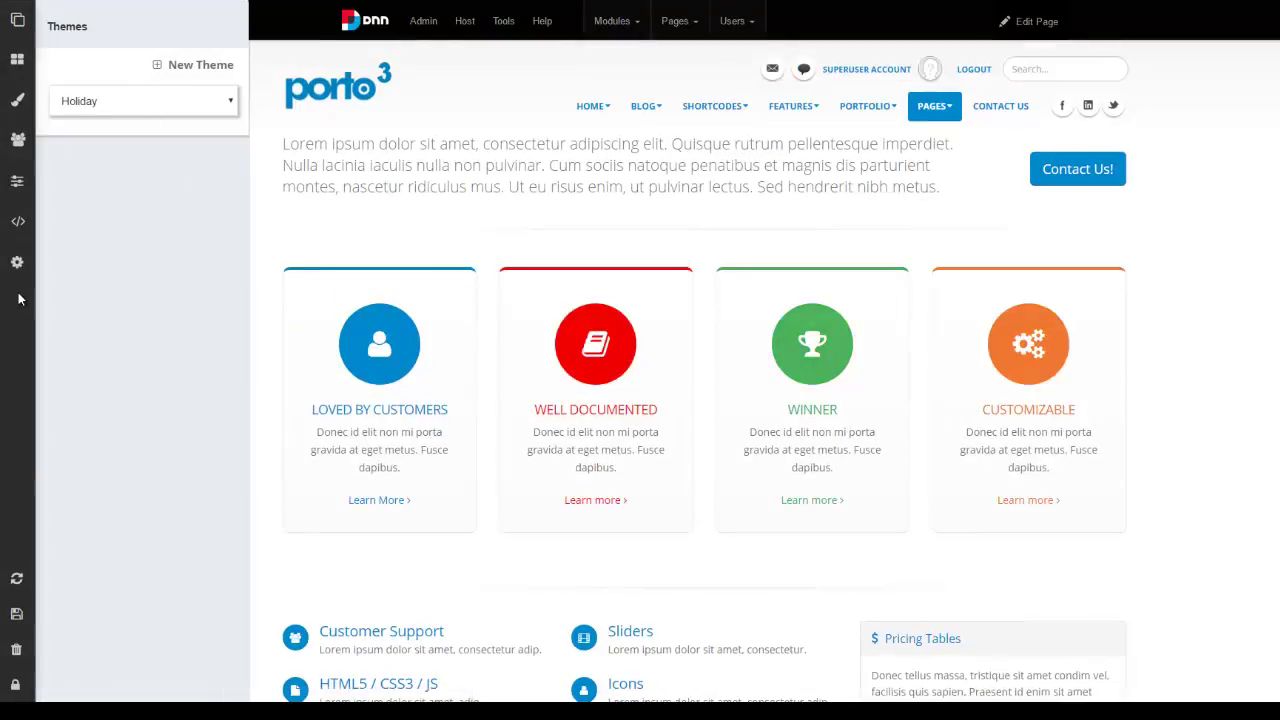
{"action": "left_click", "coordinate": [17, 141]}
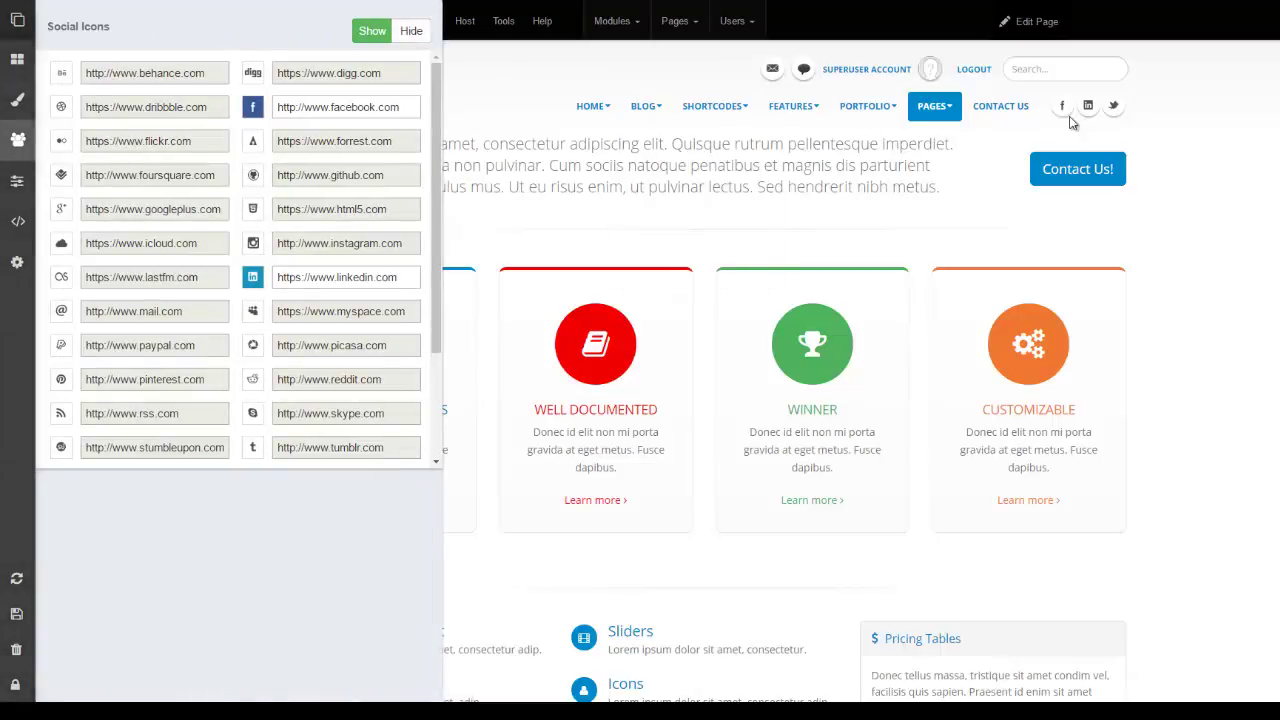
Re-show social icons, enable YouTube with '/dnnmandeeps' appended, then revert the URL and disable YouTube.
{"action": "left_click", "coordinate": [428, 42]}
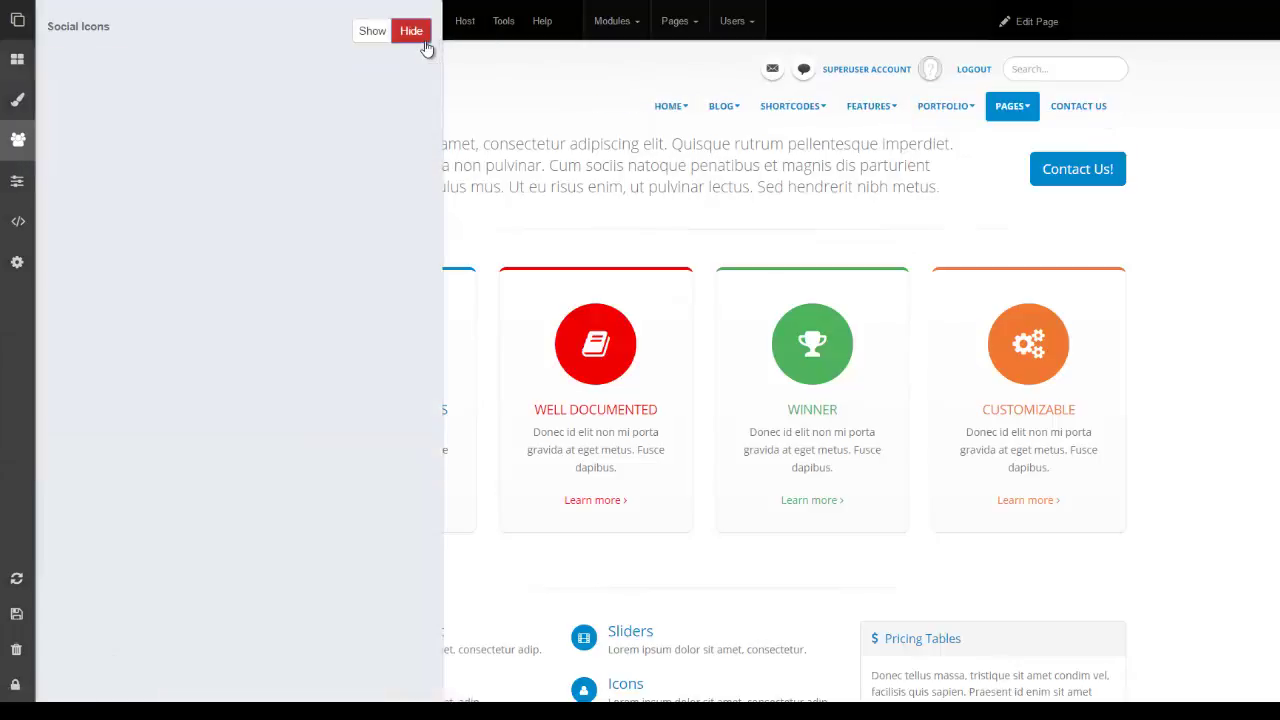
{"action": "left_click", "coordinate": [385, 35]}
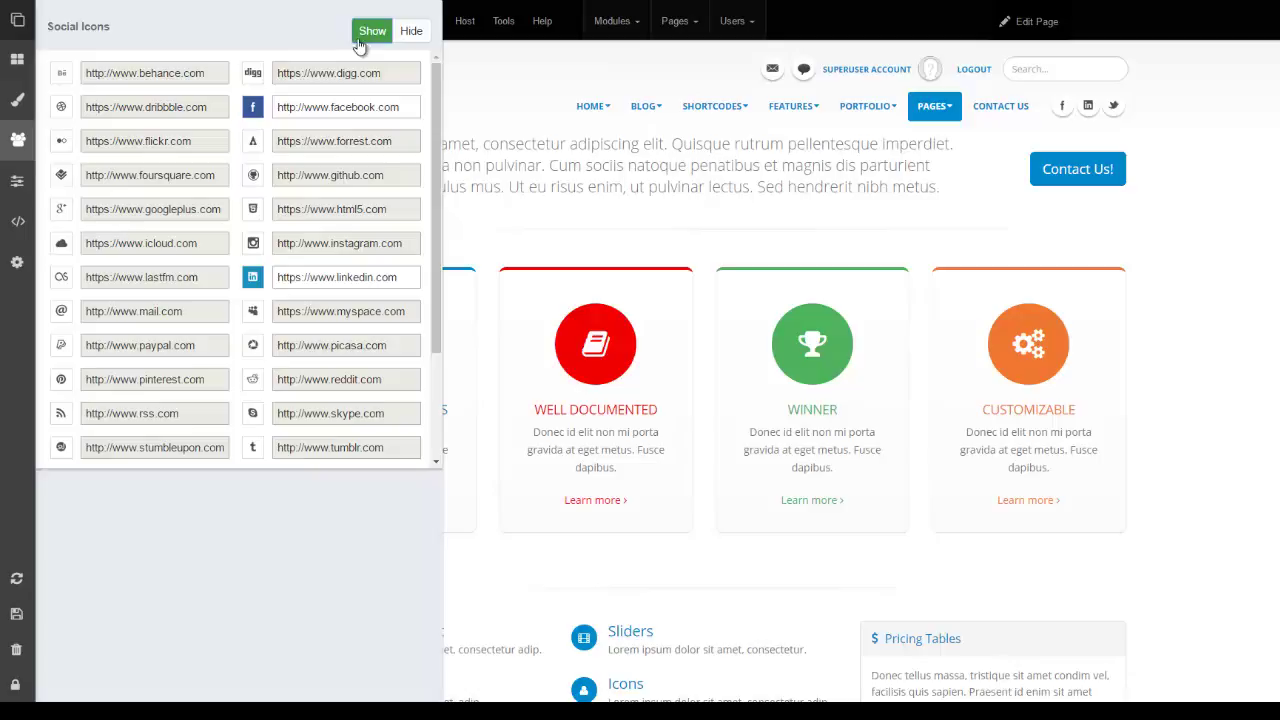
{"action": "scroll", "coordinate": [263, 223], "scroll_direction": "down", "scroll_amount": 3}
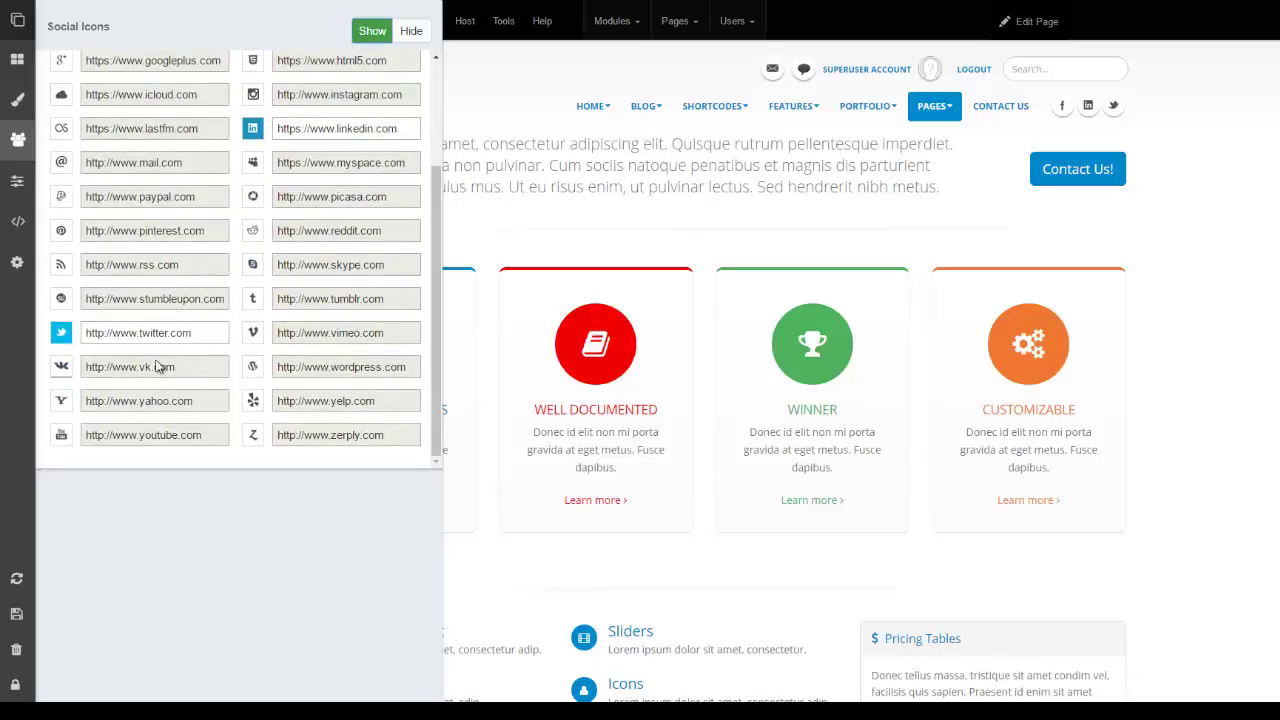
{"action": "left_click", "coordinate": [61, 435]}
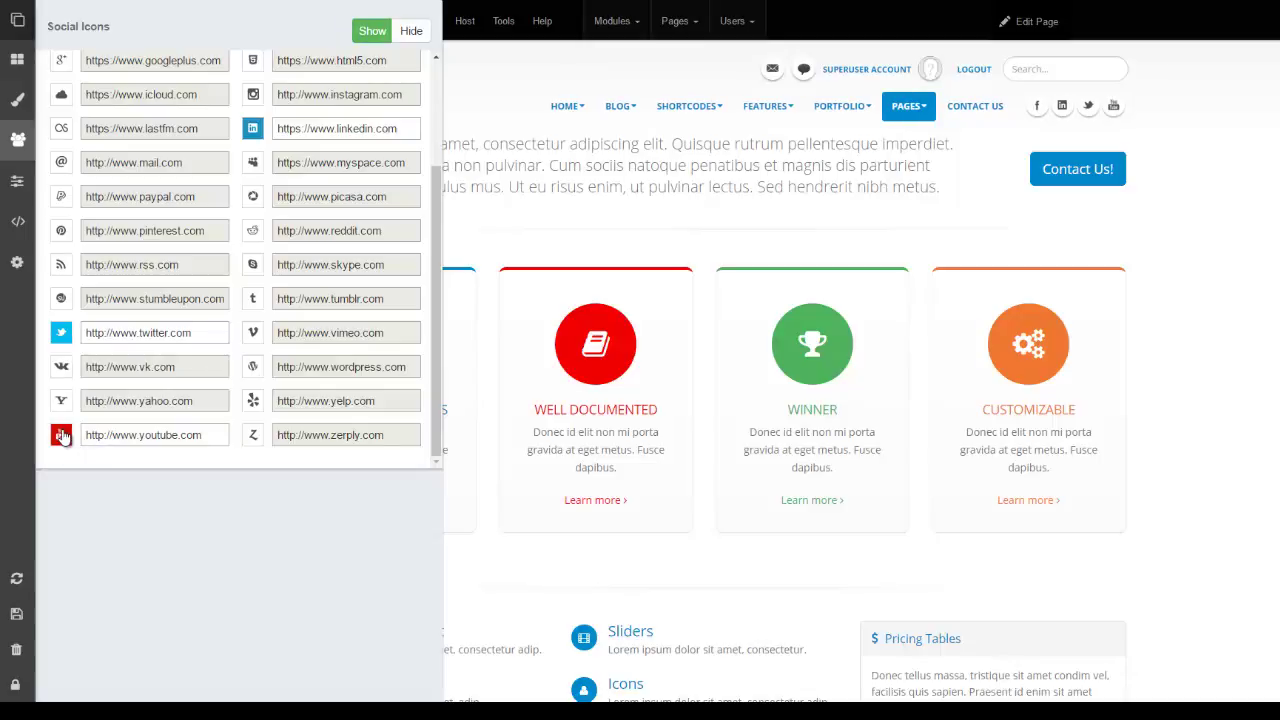
{"action": "left_click", "coordinate": [213, 443]}
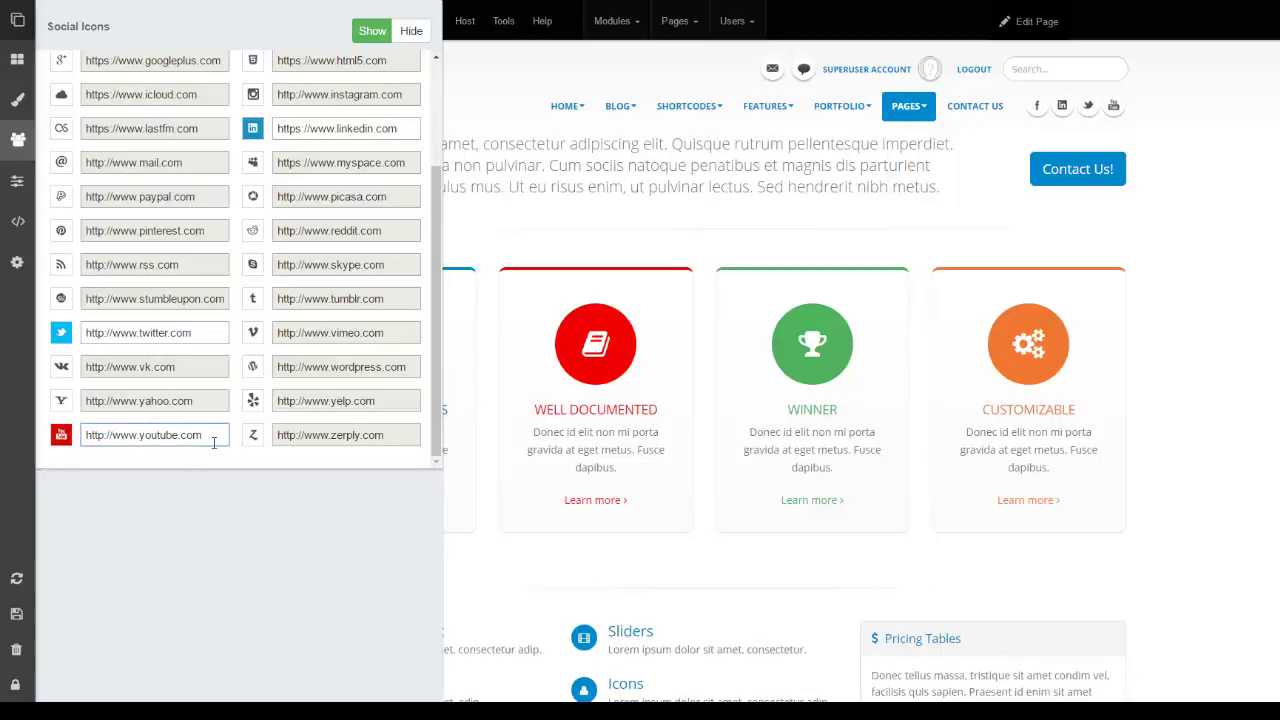
{"action": "type", "text": "/dnnmandeeps"}
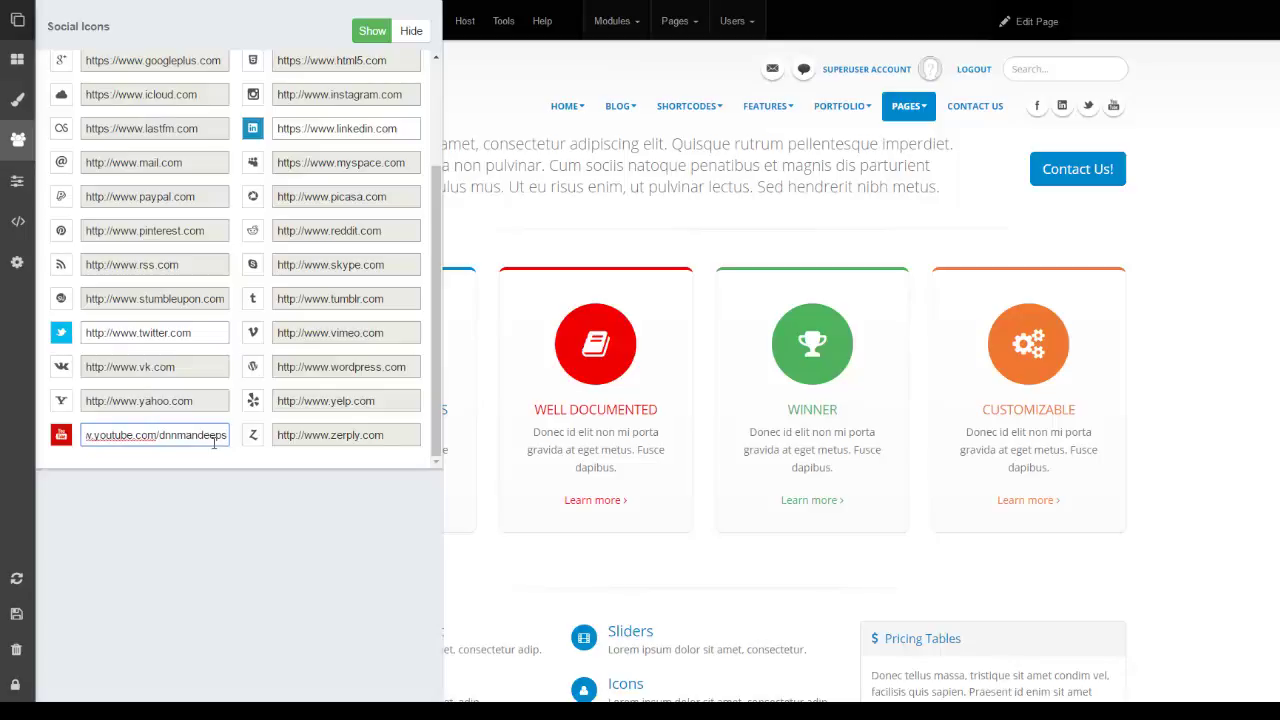
{"action": "double_click", "coordinate": [213, 437]}
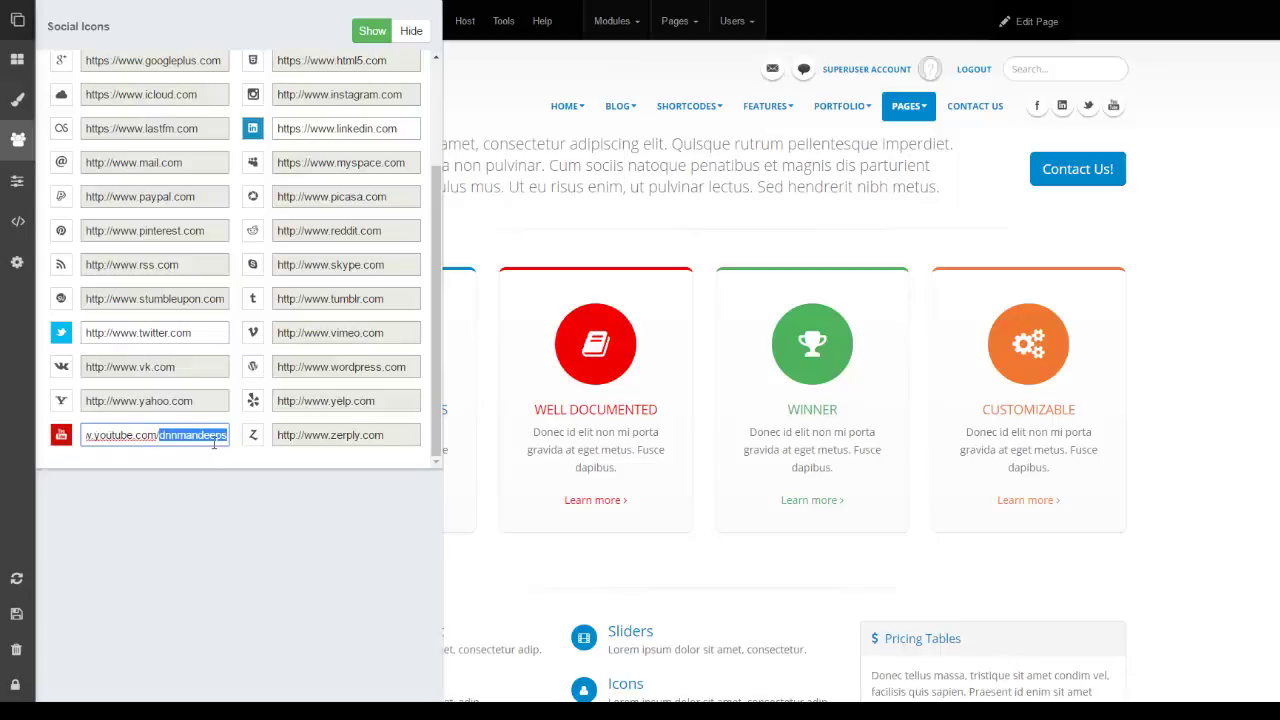
{"action": "key", "text": "BackSpace"}
{"action": "key", "text": "BackSpace"}
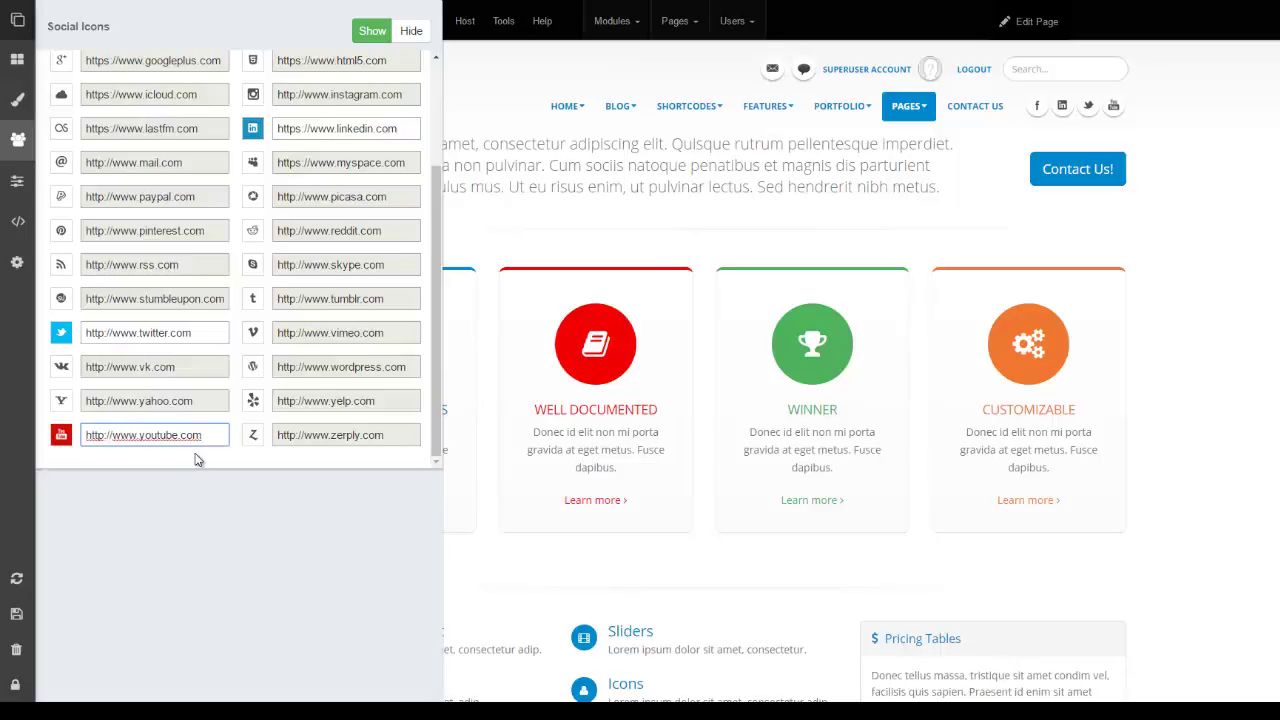
{"action": "left_click", "coordinate": [61, 442]}
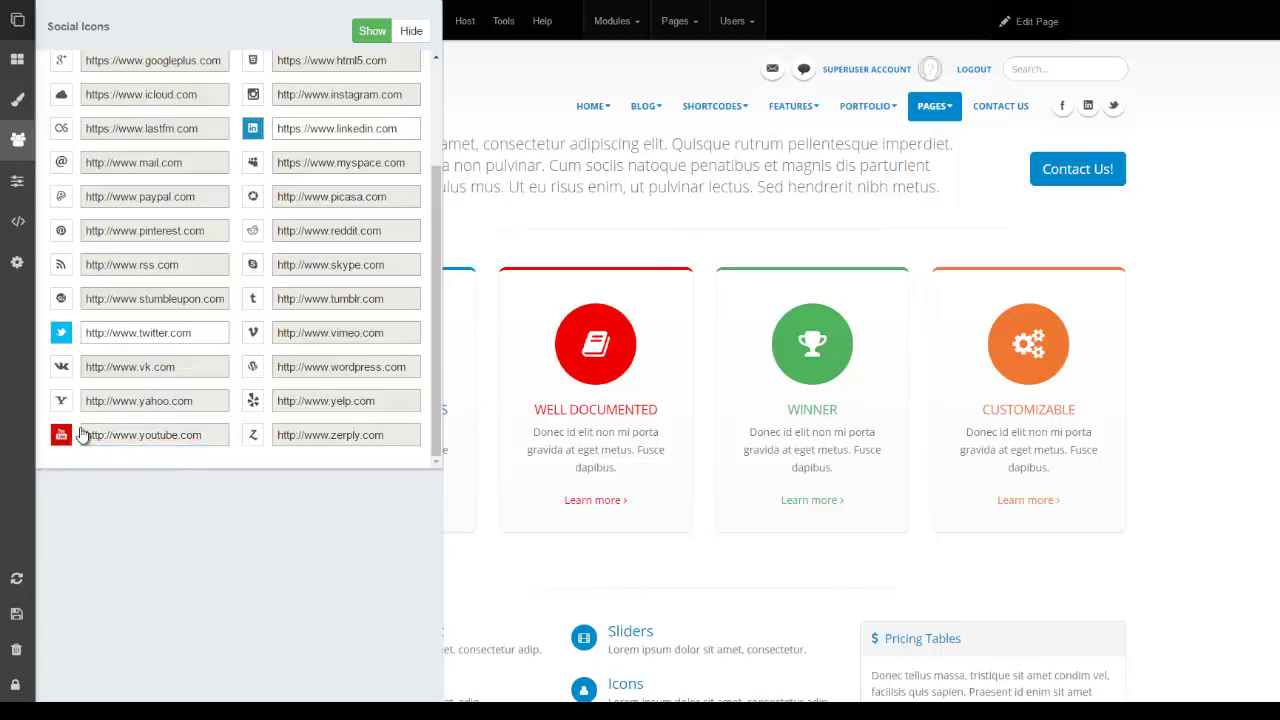
Turn MySpace, Picasa and Instagram on, then off again, leaving Facebook, LinkedIn and Twitter.
{"action": "left_click", "coordinate": [253, 162]}
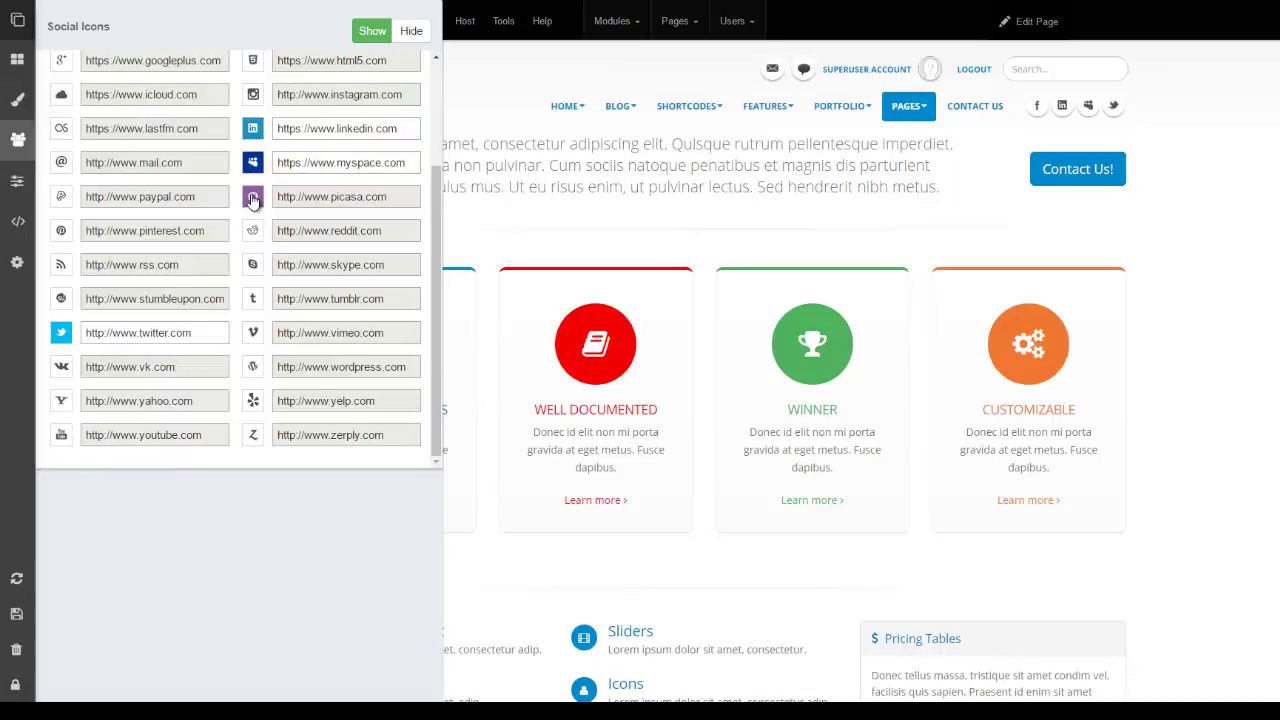
{"action": "left_click", "coordinate": [253, 197]}
{"action": "left_click", "coordinate": [254, 95]}
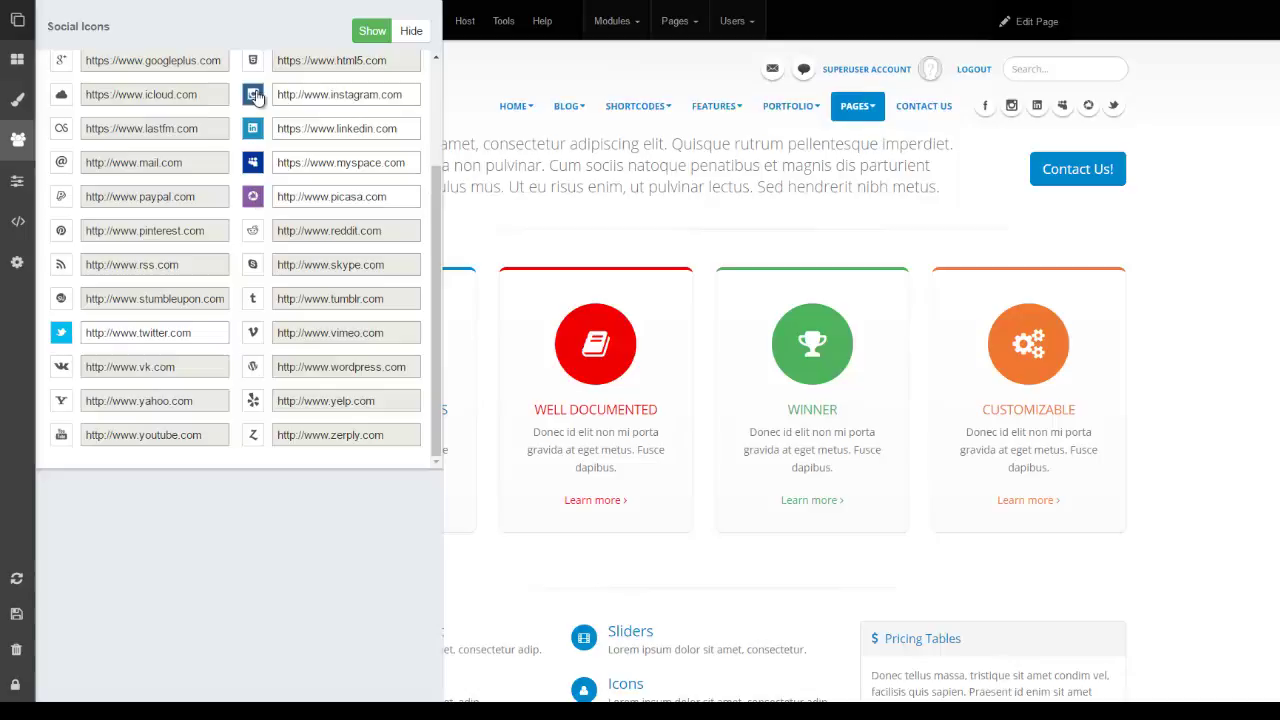
{"action": "left_click", "coordinate": [255, 95]}
{"action": "left_click", "coordinate": [253, 162]}
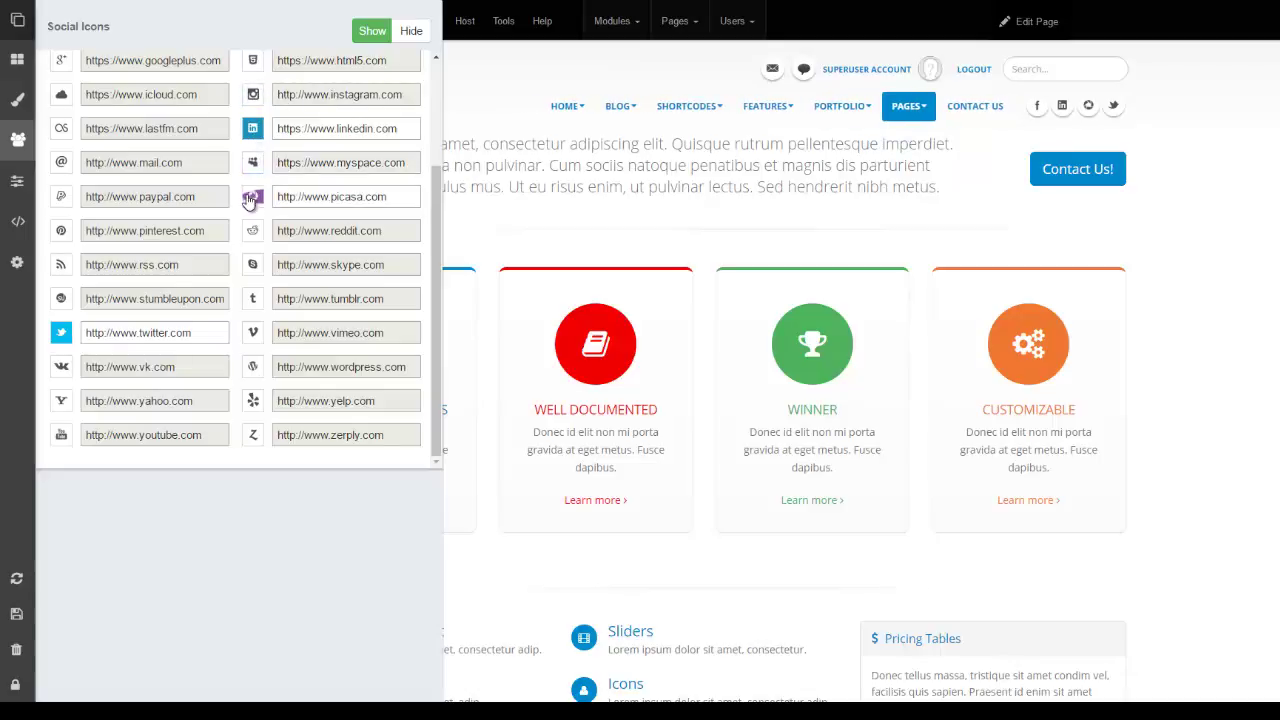
{"action": "left_click", "coordinate": [251, 198]}
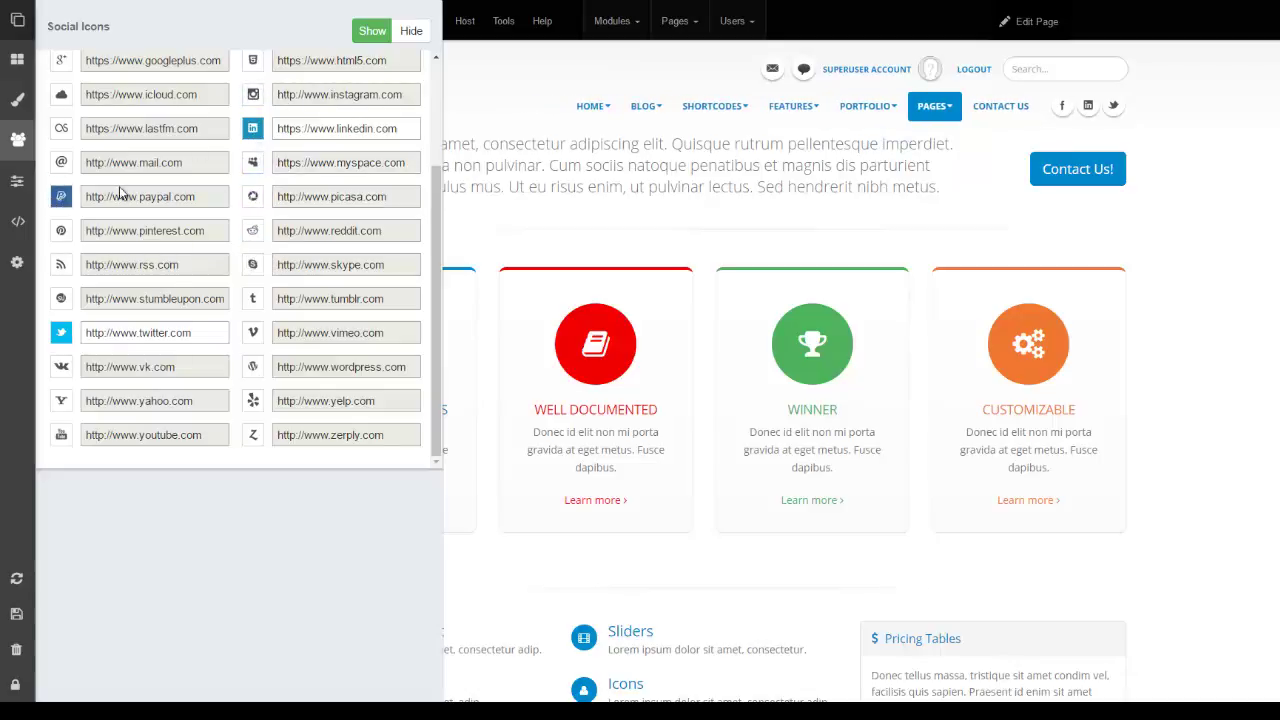
In Components, hide the Login, Register, Search and Menu components.
{"action": "left_click", "coordinate": [18, 182]}
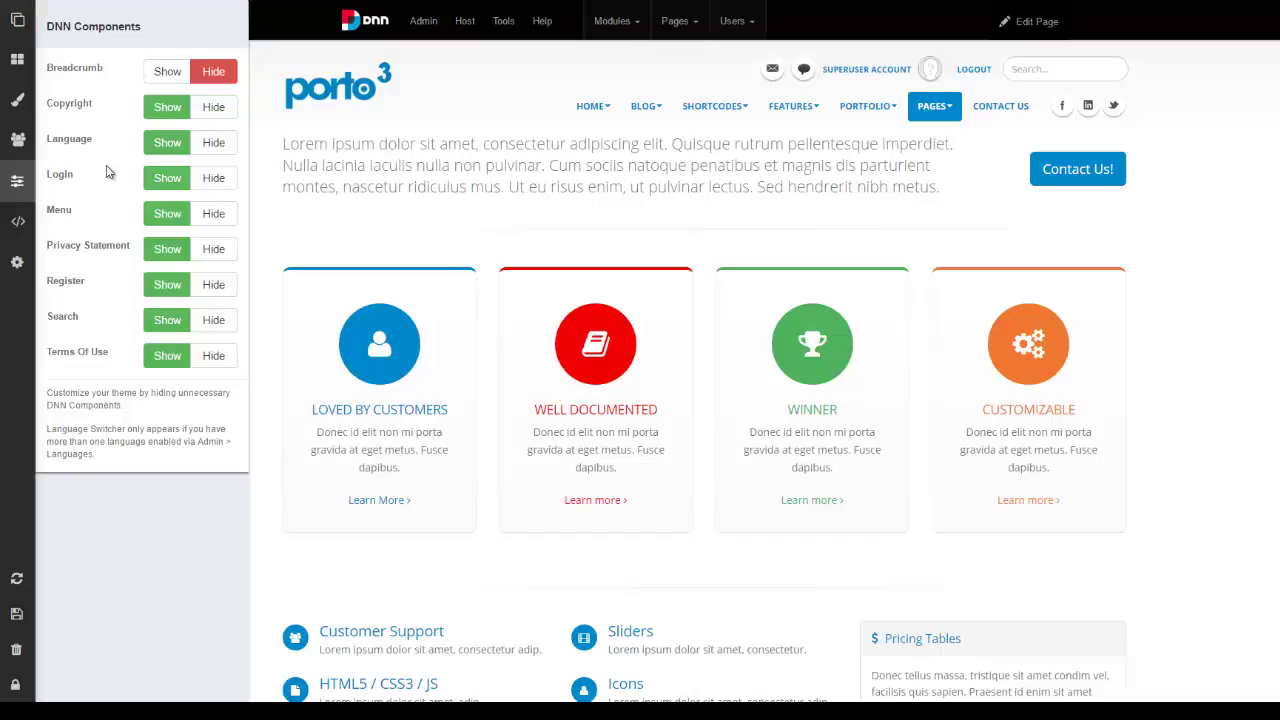
{"action": "left_click", "coordinate": [213, 180]}
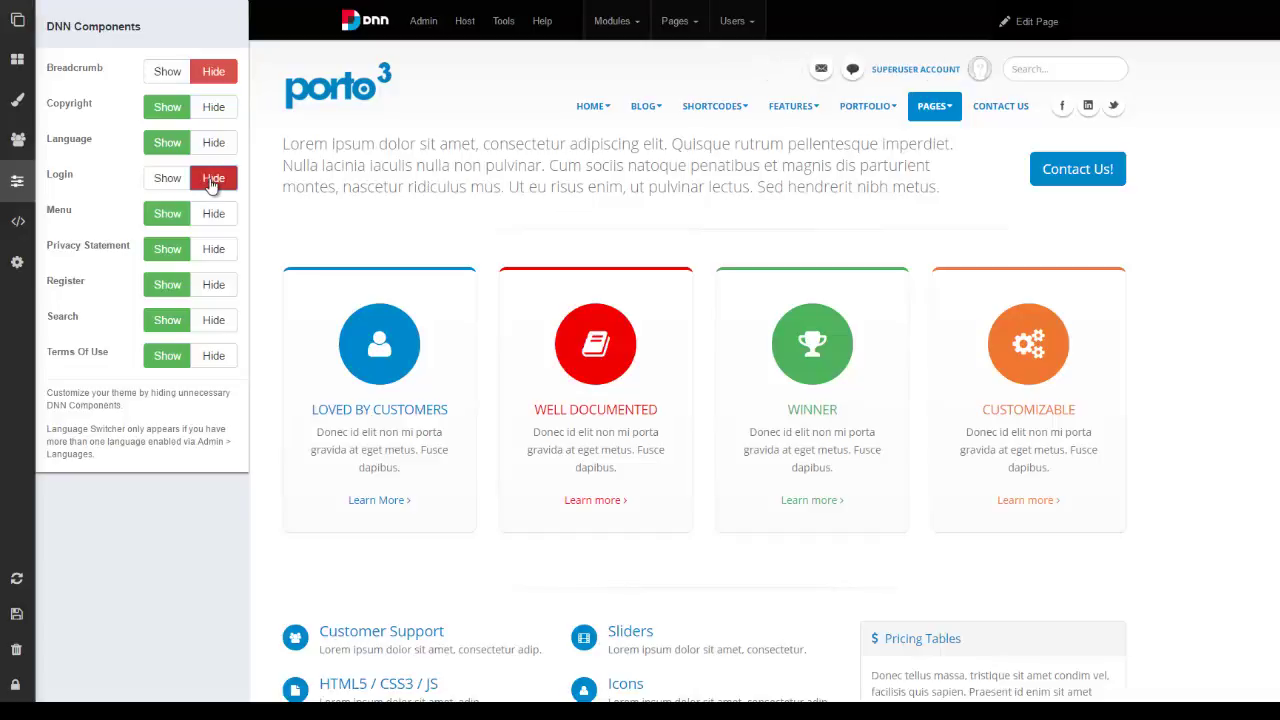
{"action": "left_click", "coordinate": [215, 287]}
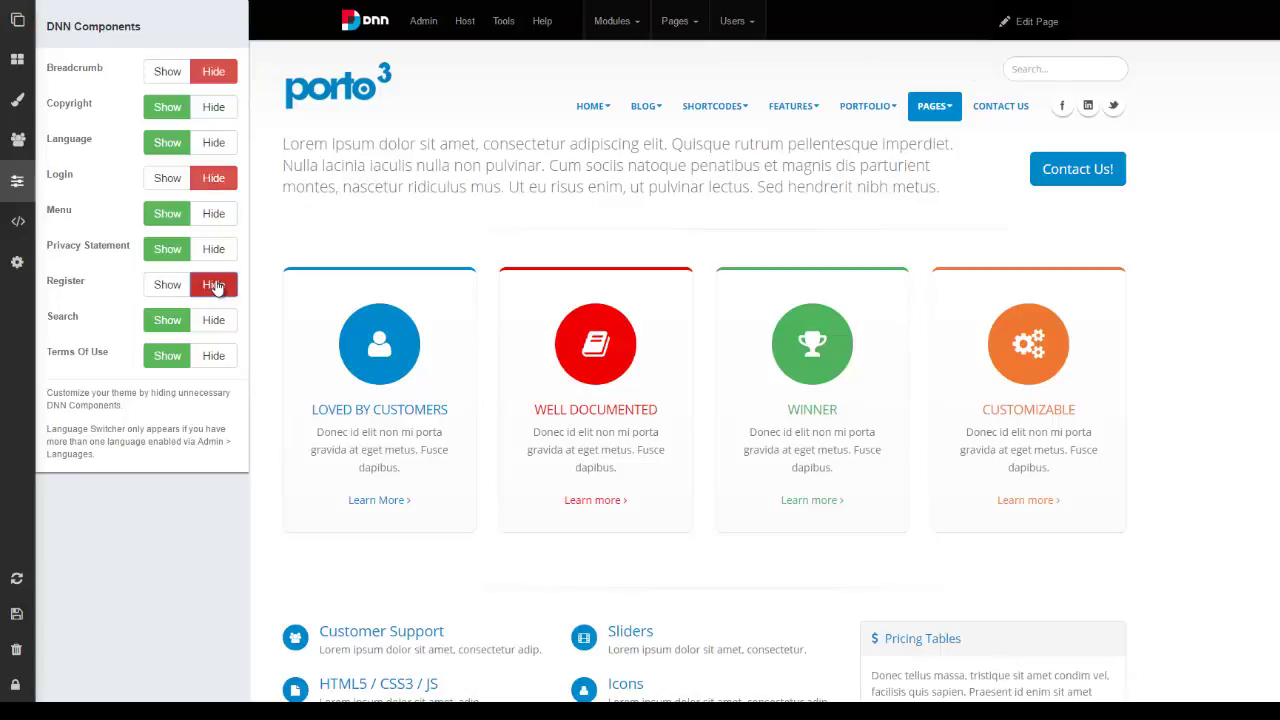
{"action": "left_click", "coordinate": [220, 320]}
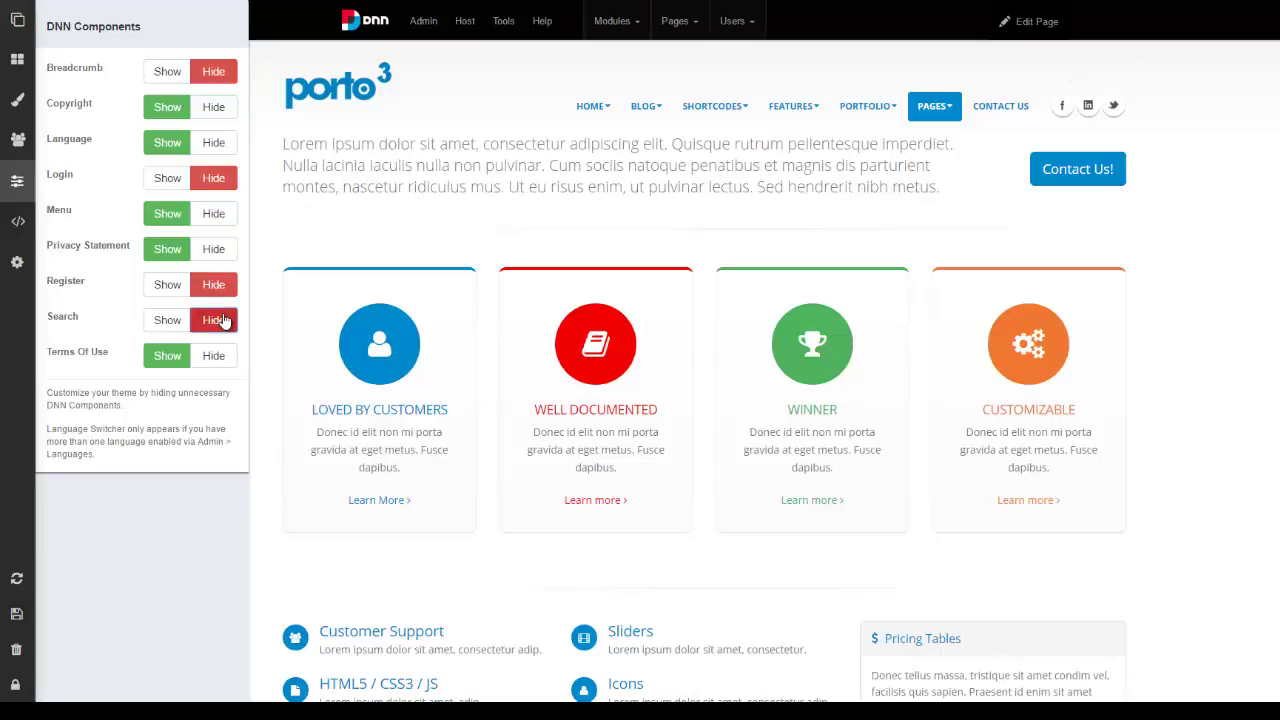
{"action": "left_click", "coordinate": [216, 229]}
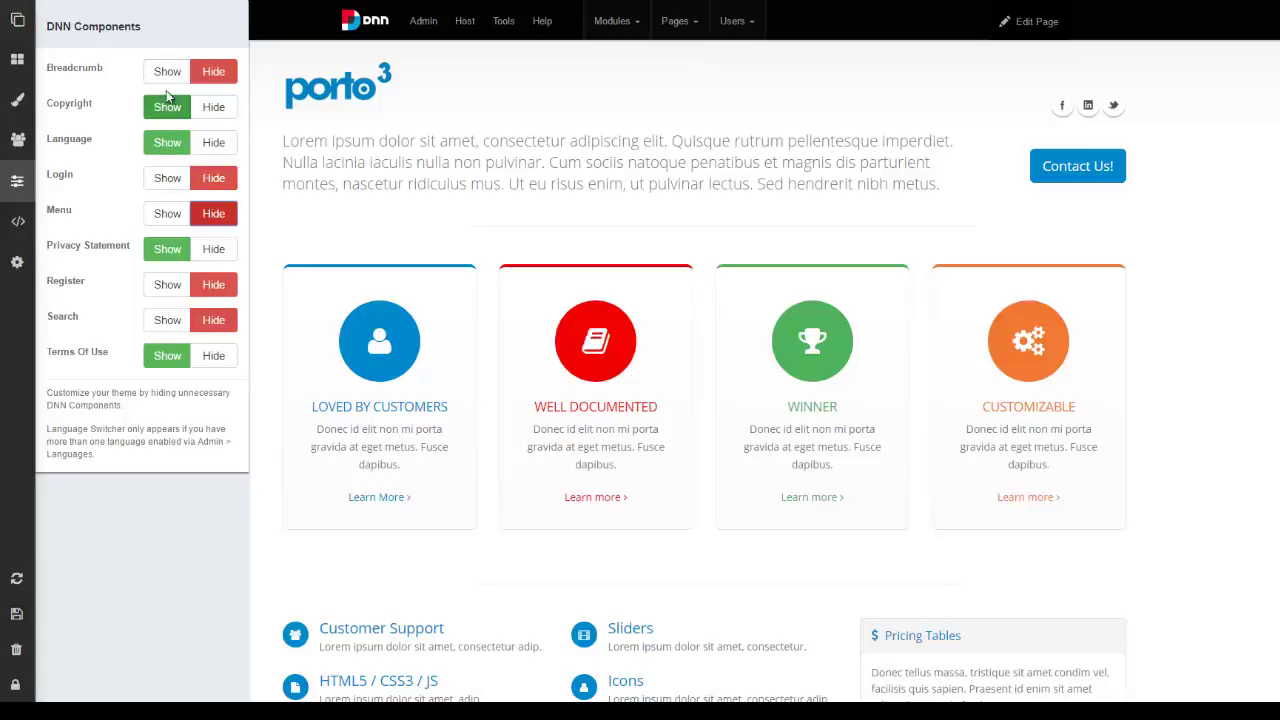
Set Menu, Login, Register, Search and Breadcrumb back to Show.
{"action": "left_click", "coordinate": [165, 212]}
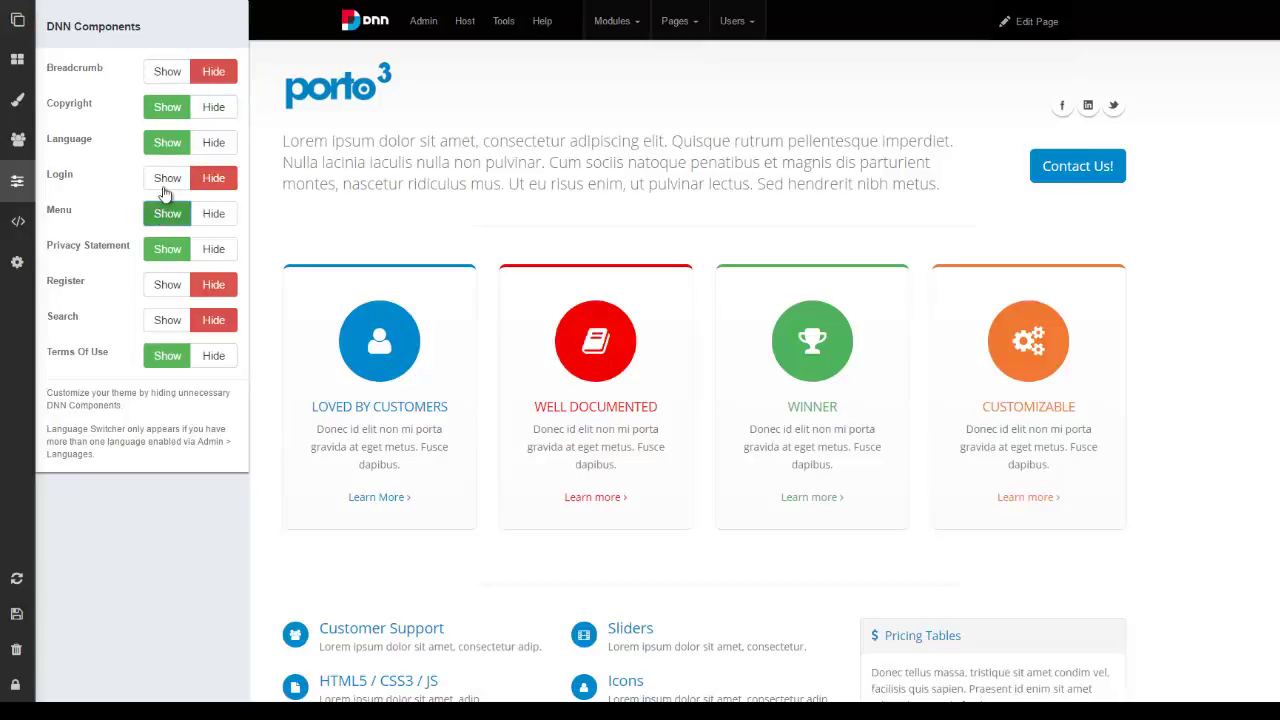
{"action": "left_click", "coordinate": [167, 177]}
{"action": "left_click", "coordinate": [170, 285]}
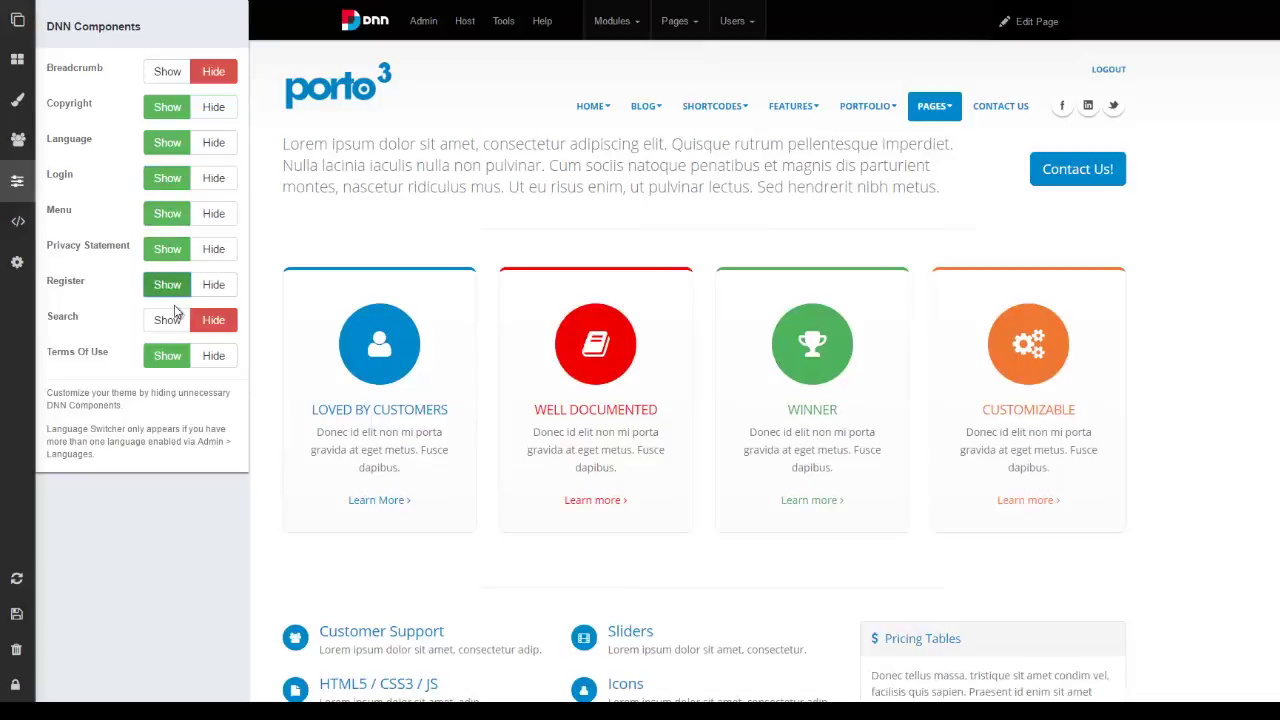
{"action": "left_click", "coordinate": [167, 320]}
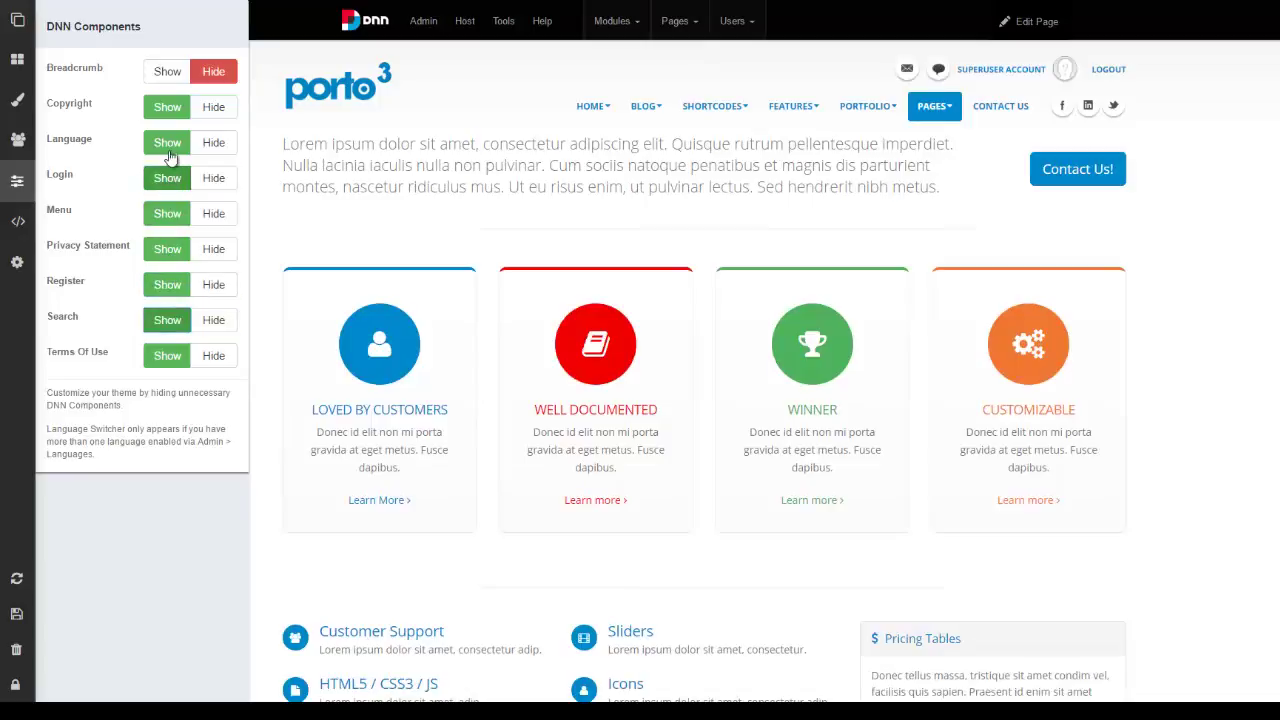
{"action": "left_click", "coordinate": [167, 72]}
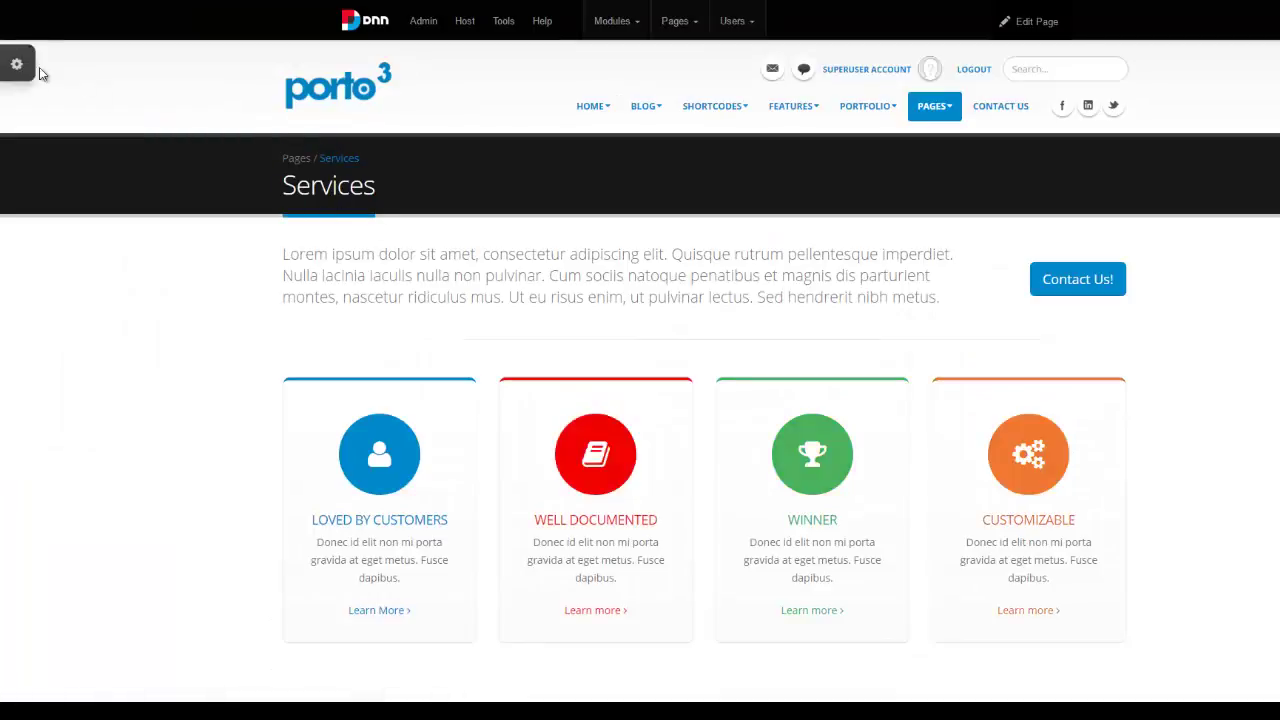
Hide the Breadcrumb component and reopen the Components panel to check it.
{"action": "left_click", "coordinate": [17, 184]}
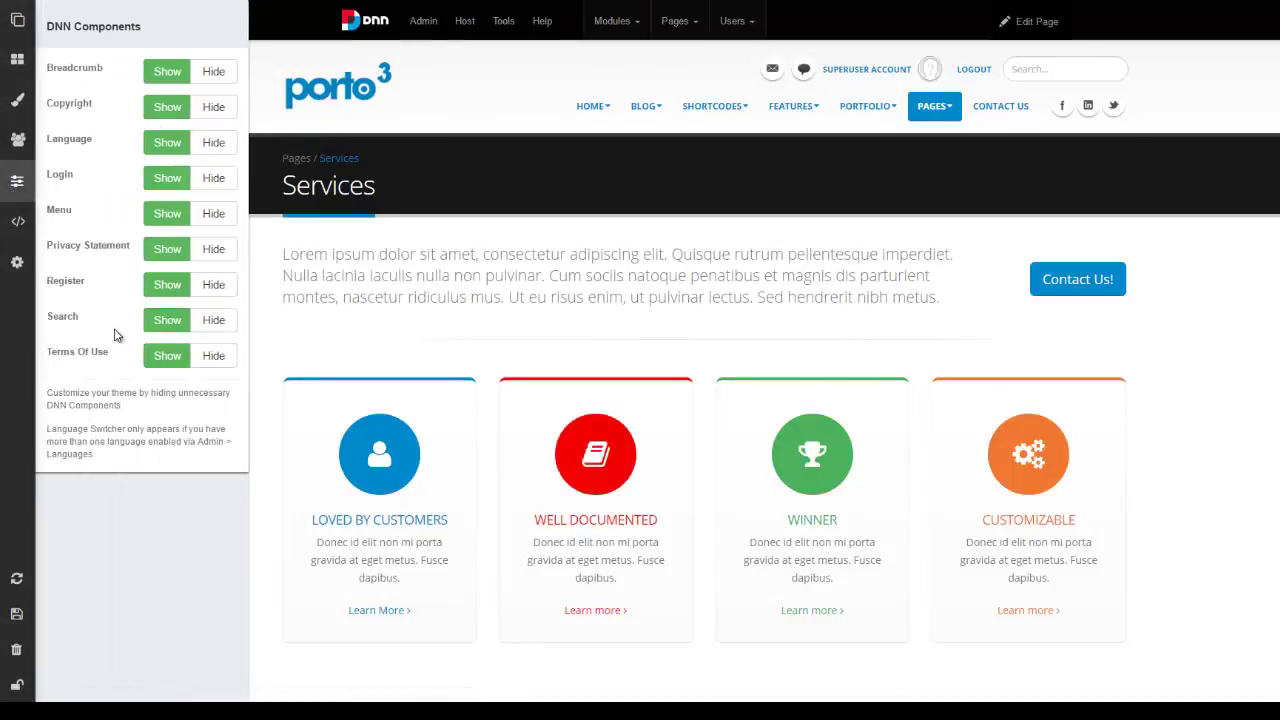
{"action": "left_click", "coordinate": [213, 72]}
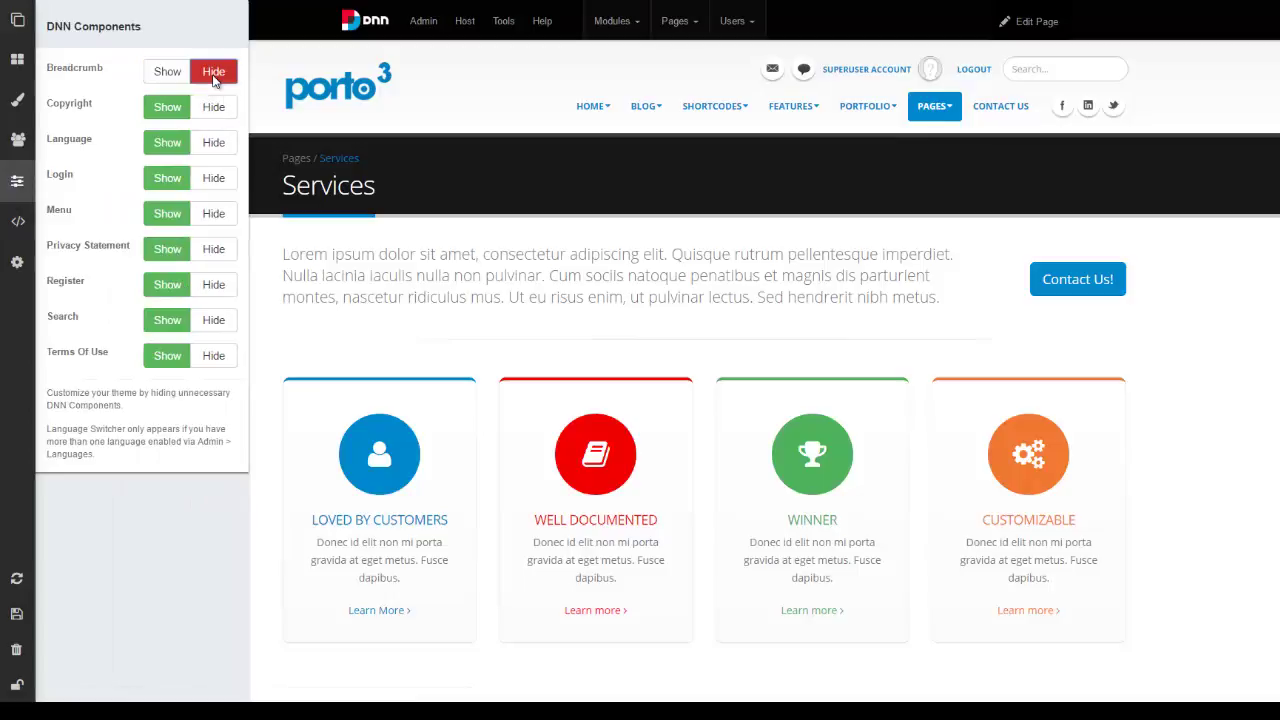
{"action": "scroll", "coordinate": [209, 197], "scroll_direction": "down", "scroll_amount": 2}
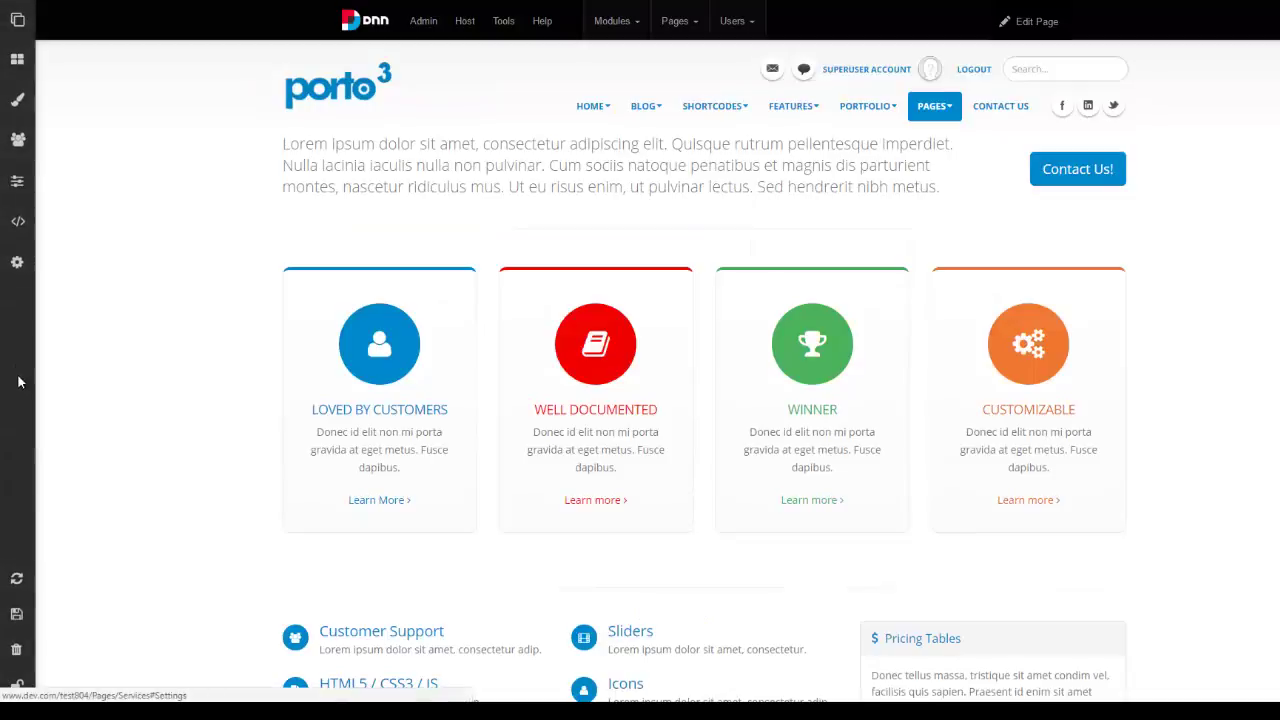
{"action": "left_click", "coordinate": [19, 184]}
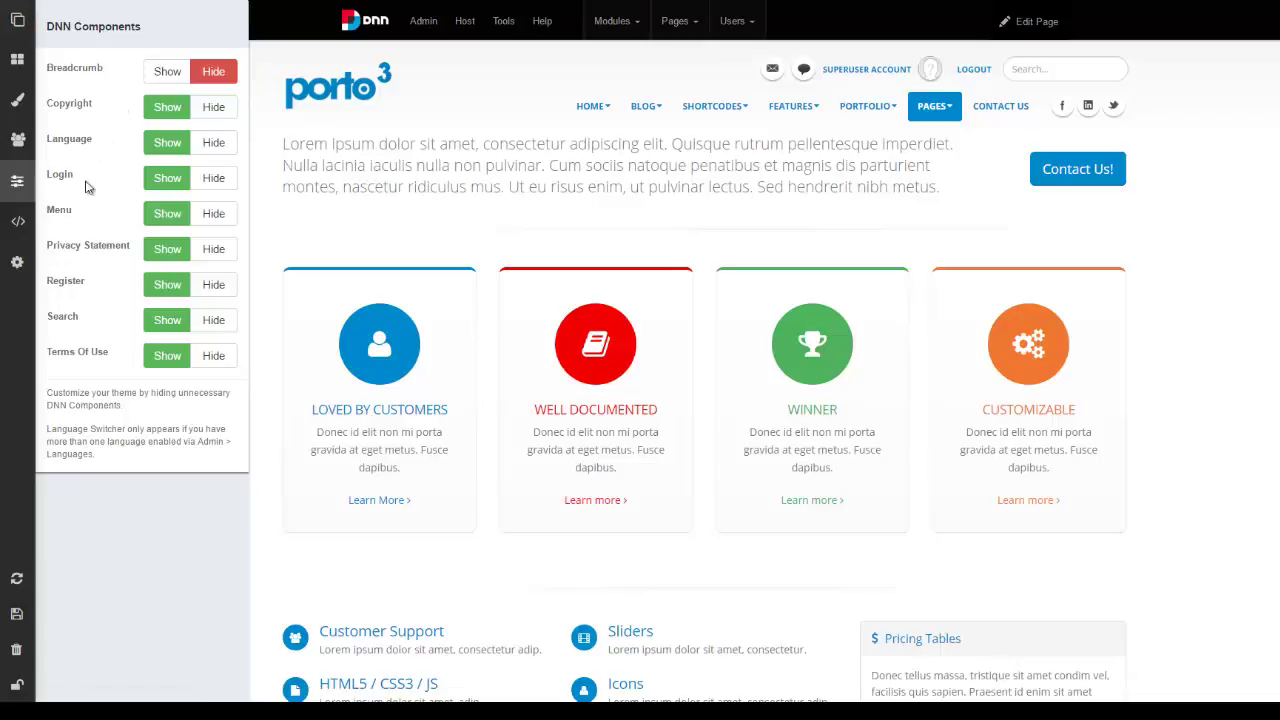
Pin the Style Switcher, hide Terms Of Use, Privacy Statement and Copyright, then show all three again.
{"action": "scroll", "coordinate": [90, 190], "scroll_direction": "down", "scroll_amount": 7}
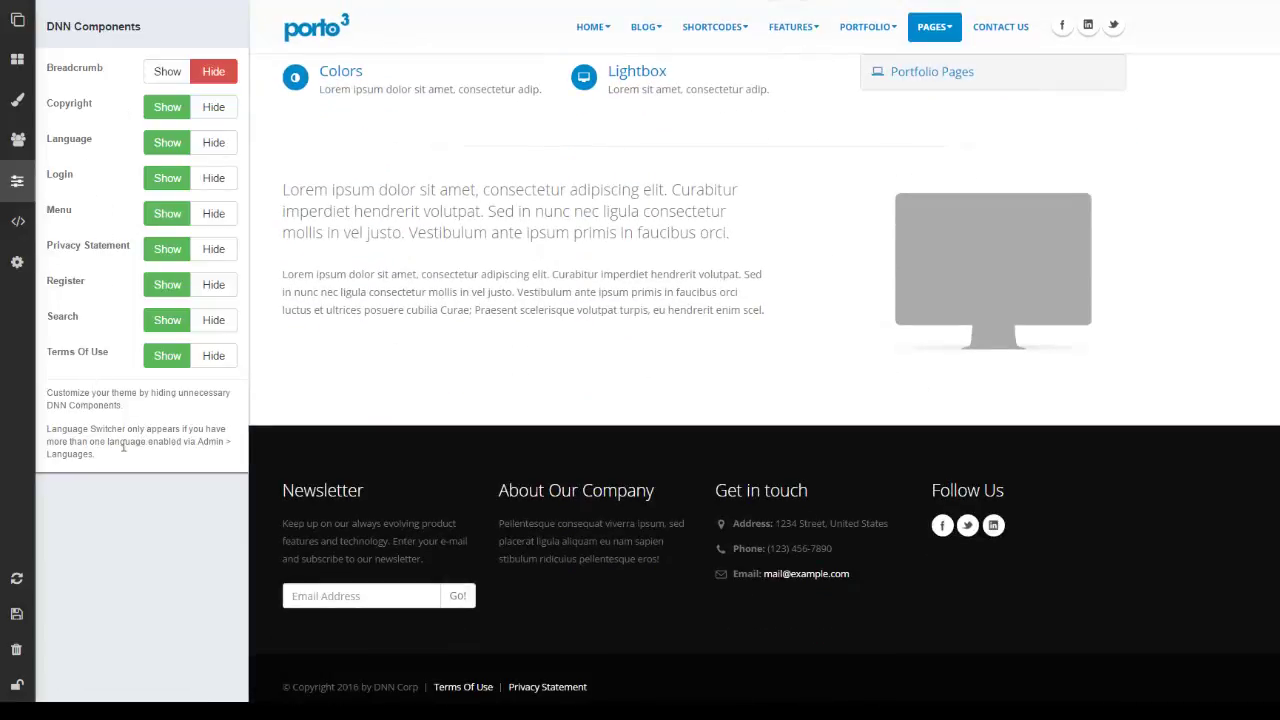
{"action": "left_click", "coordinate": [16, 685]}
{"action": "left_click", "coordinate": [210, 358]}
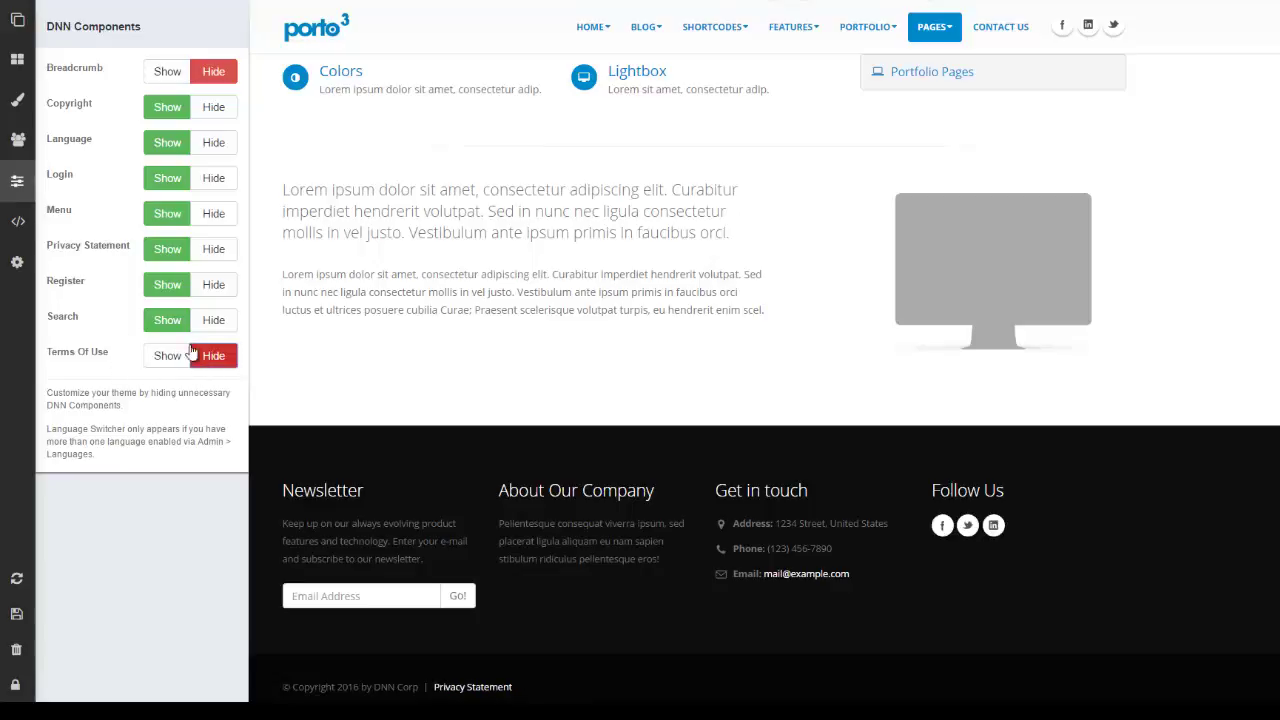
{"action": "left_click", "coordinate": [208, 257]}
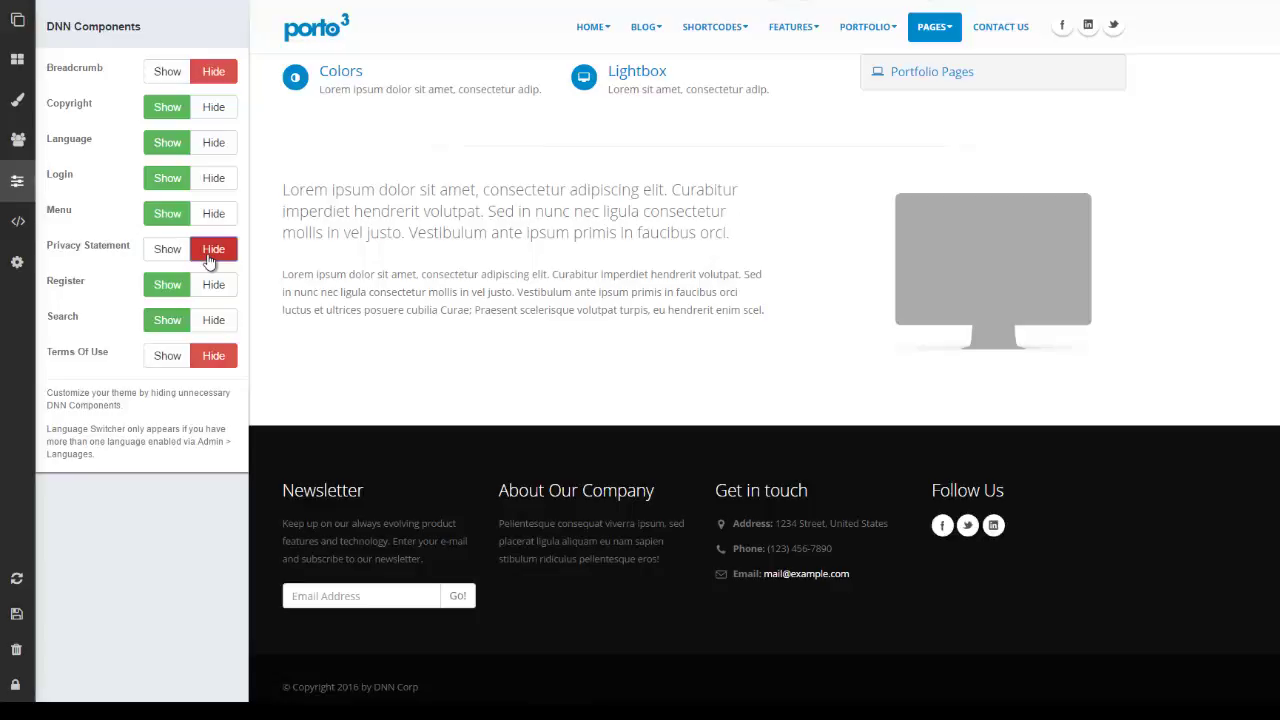
{"action": "left_click", "coordinate": [212, 108]}
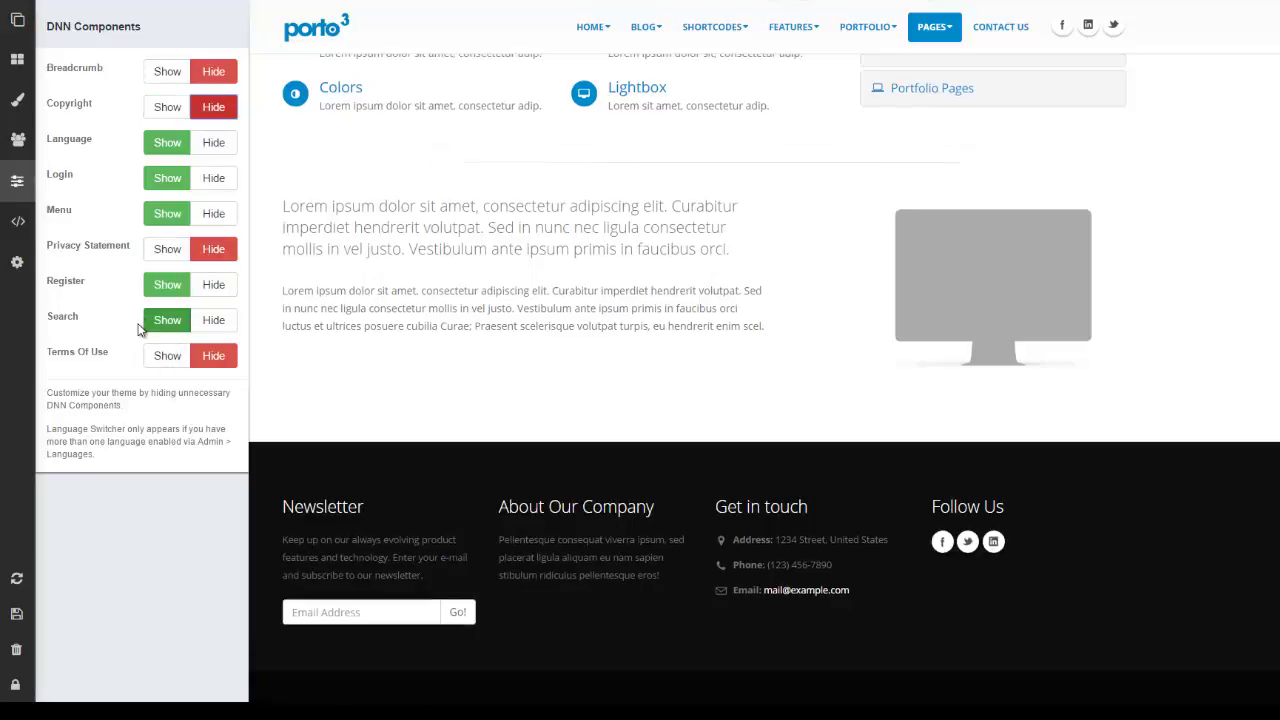
{"action": "left_click", "coordinate": [182, 363]}
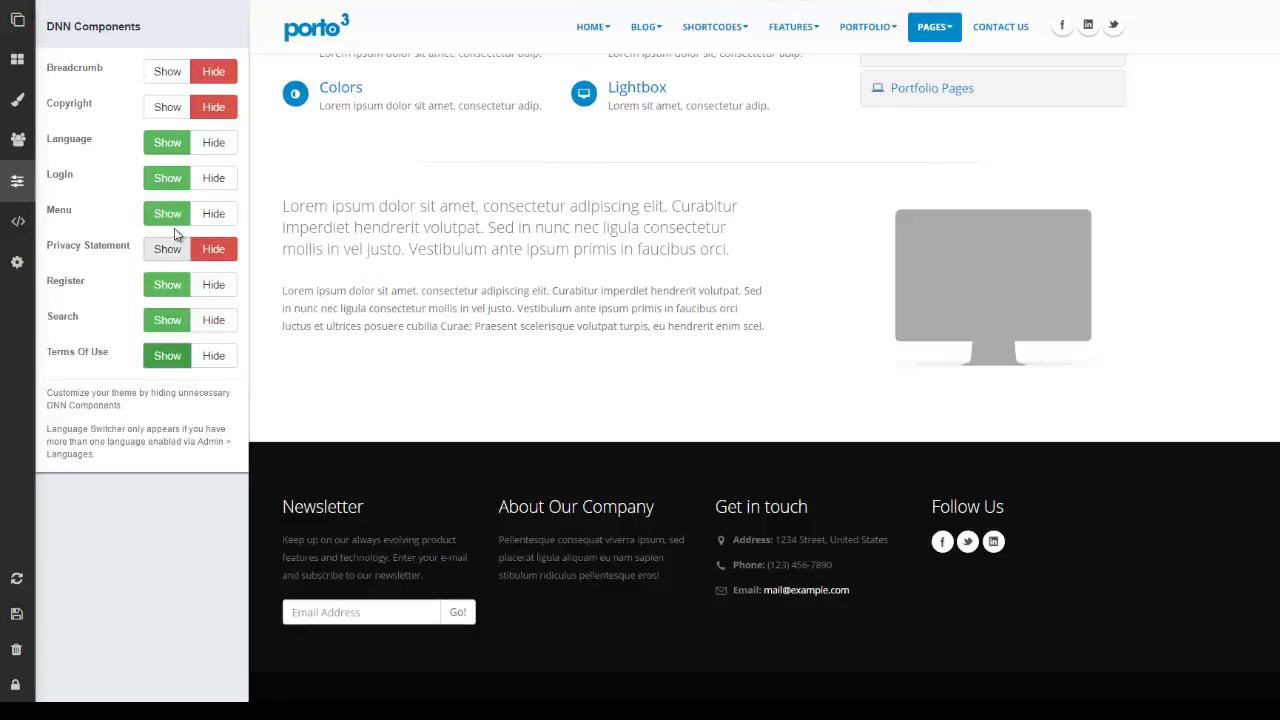
{"action": "left_click", "coordinate": [167, 249]}
{"action": "left_click", "coordinate": [166, 108]}
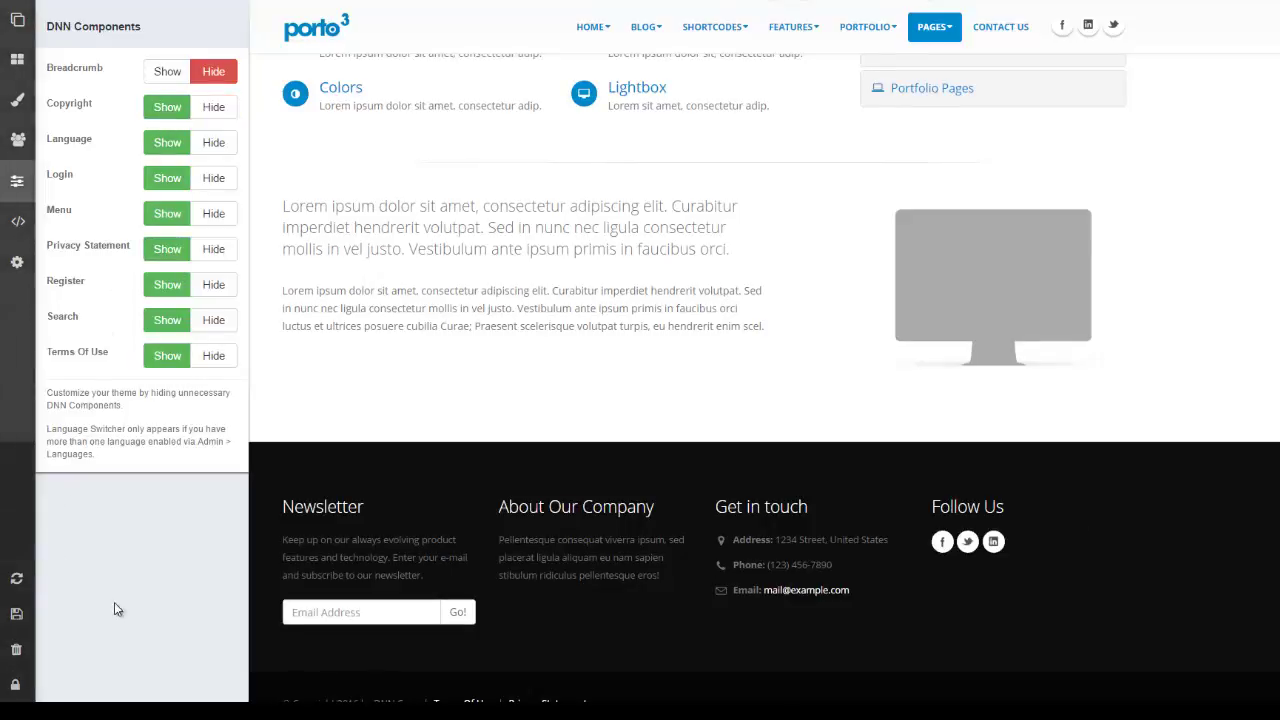
Open the Shortcodes panel and preview the site's SHORTCODES menu.
{"action": "left_click", "coordinate": [19, 222]}
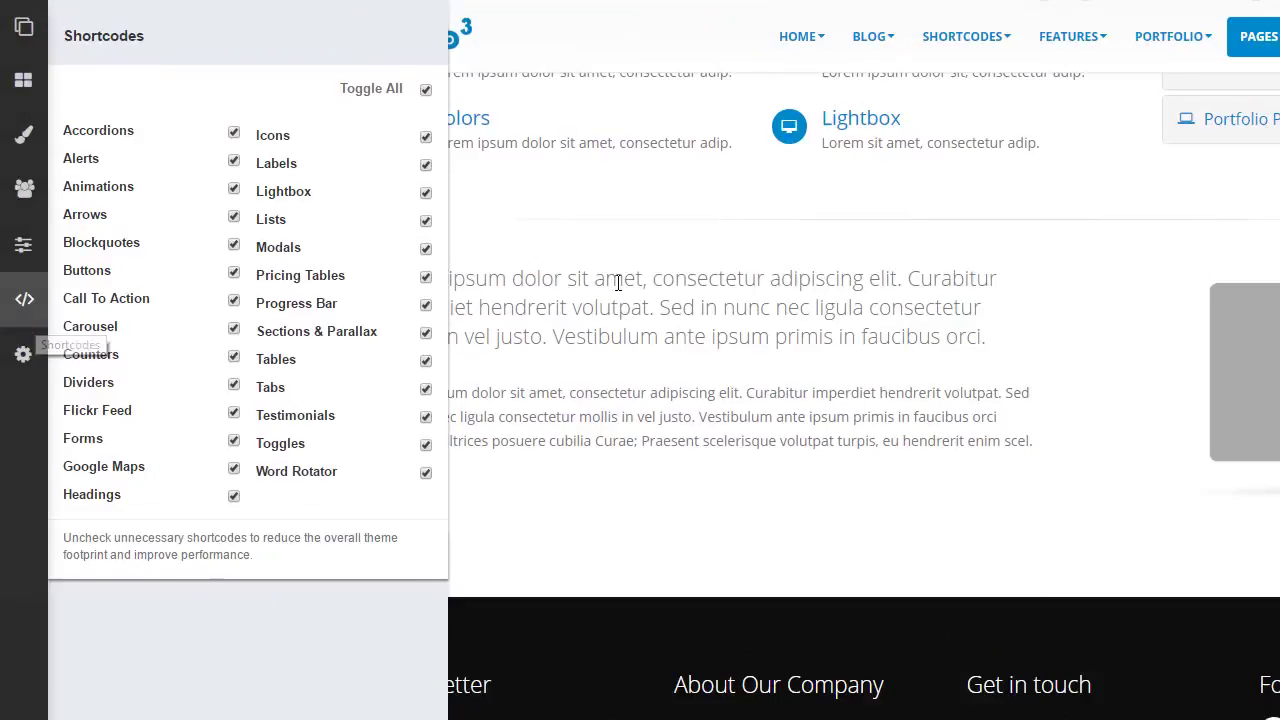
{"action": "left_click", "coordinate": [970, 40]}
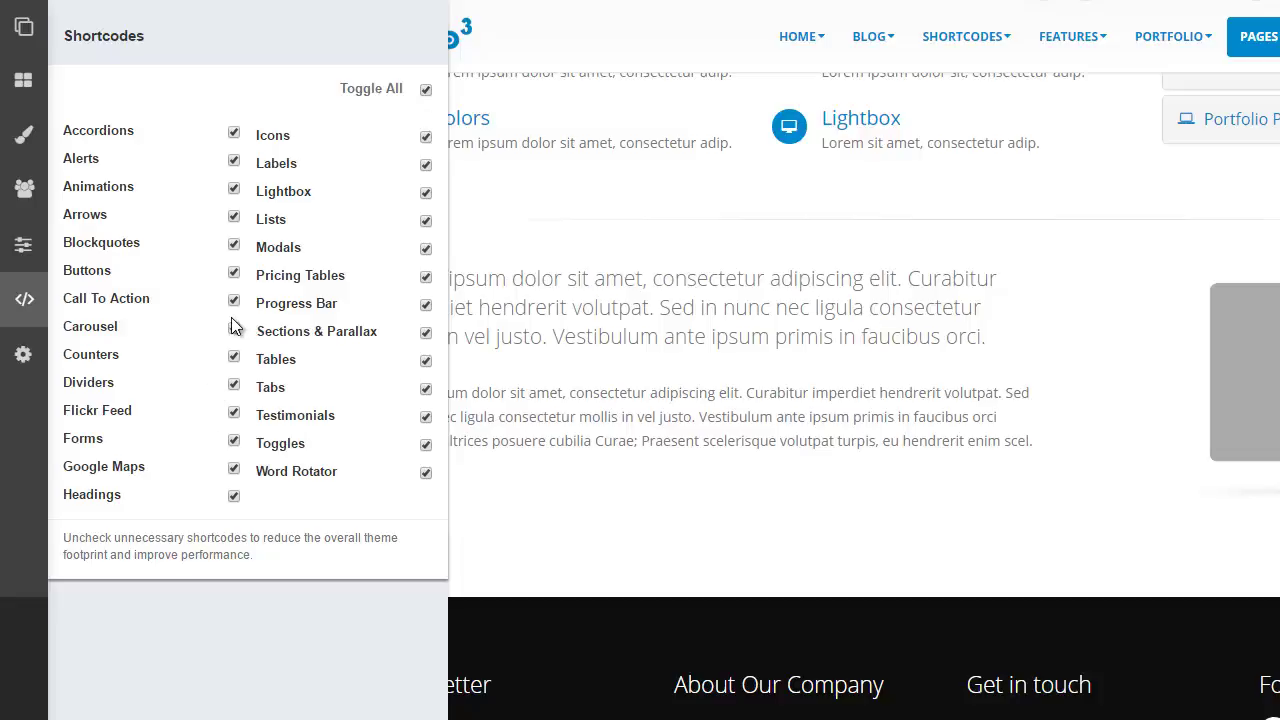
Switch between Settings and Shortcodes to confirm the Google Map API Key field is gone.
{"action": "left_click", "coordinate": [26, 352]}
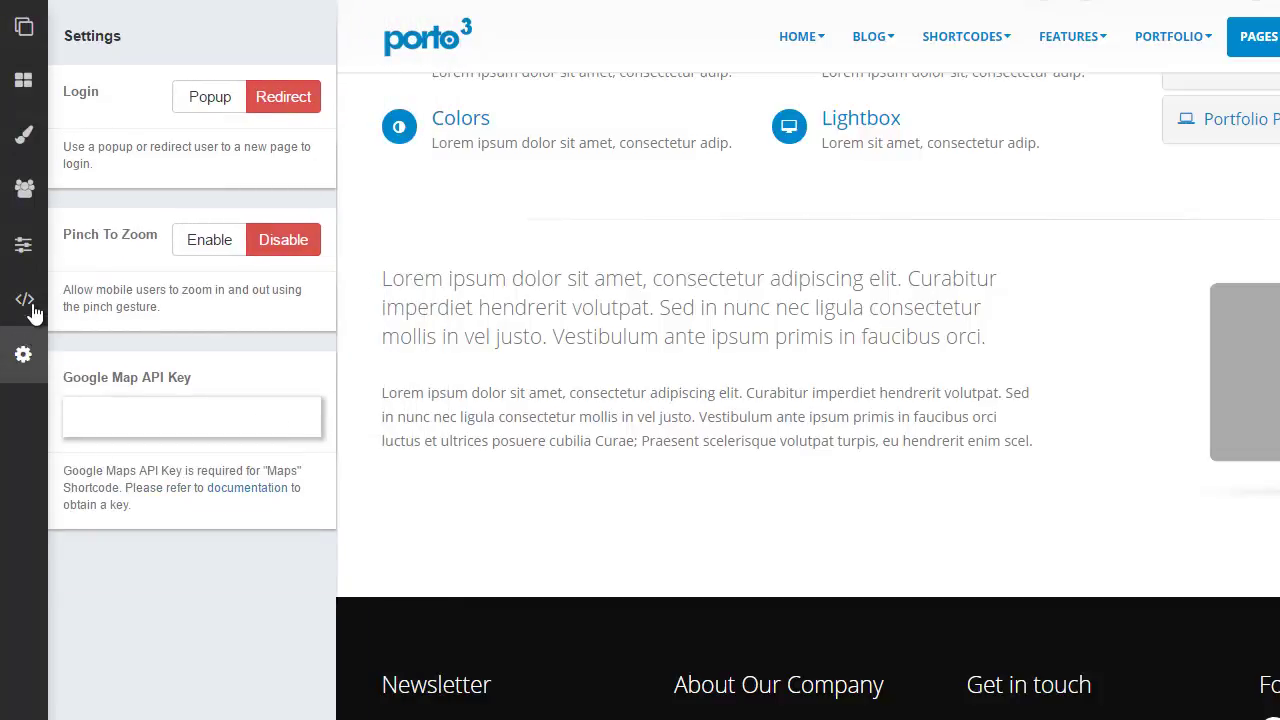
{"action": "left_click", "coordinate": [25, 299]}
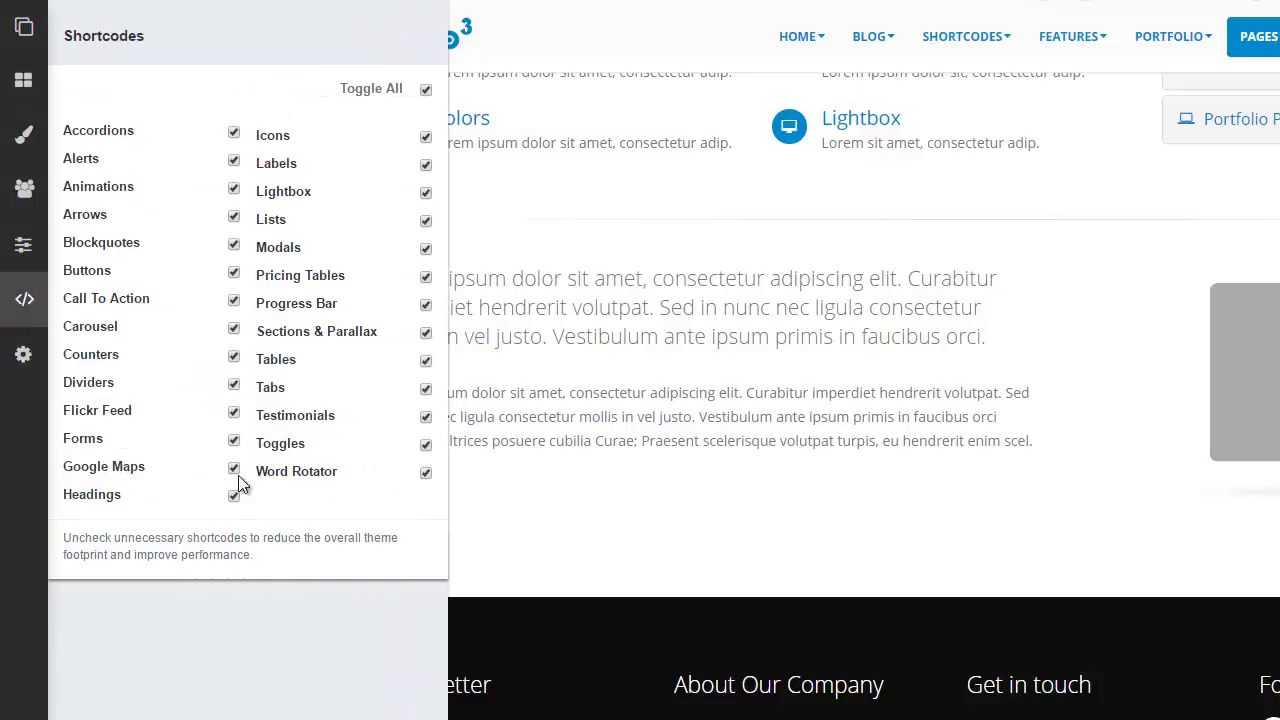
{"action": "left_click", "coordinate": [24, 354]}
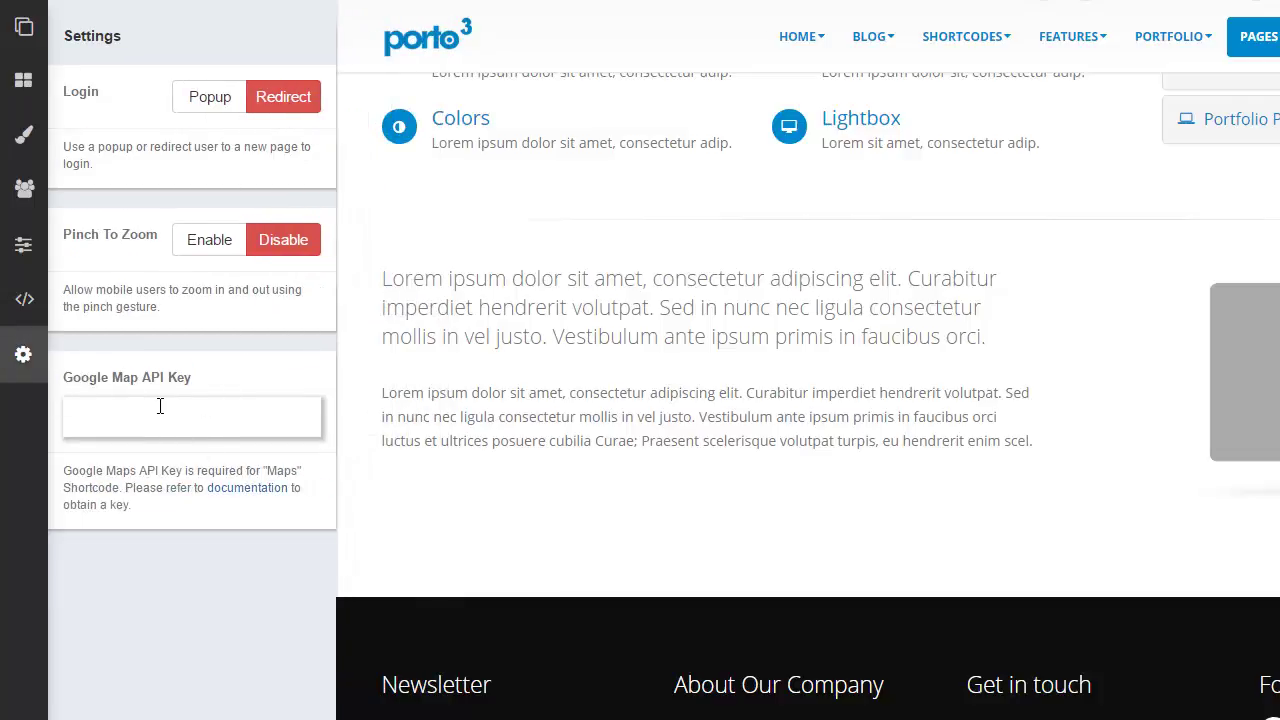
{"action": "left_click", "coordinate": [44, 299]}
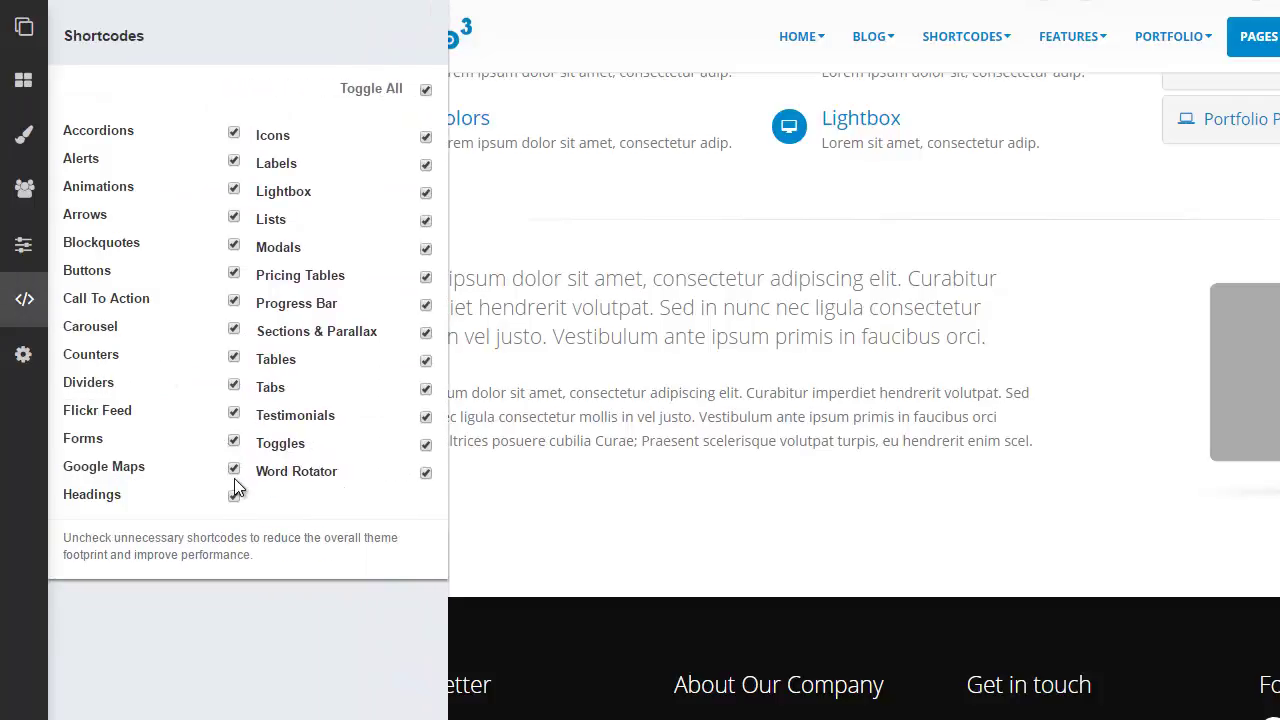
{"action": "left_click", "coordinate": [23, 352]}
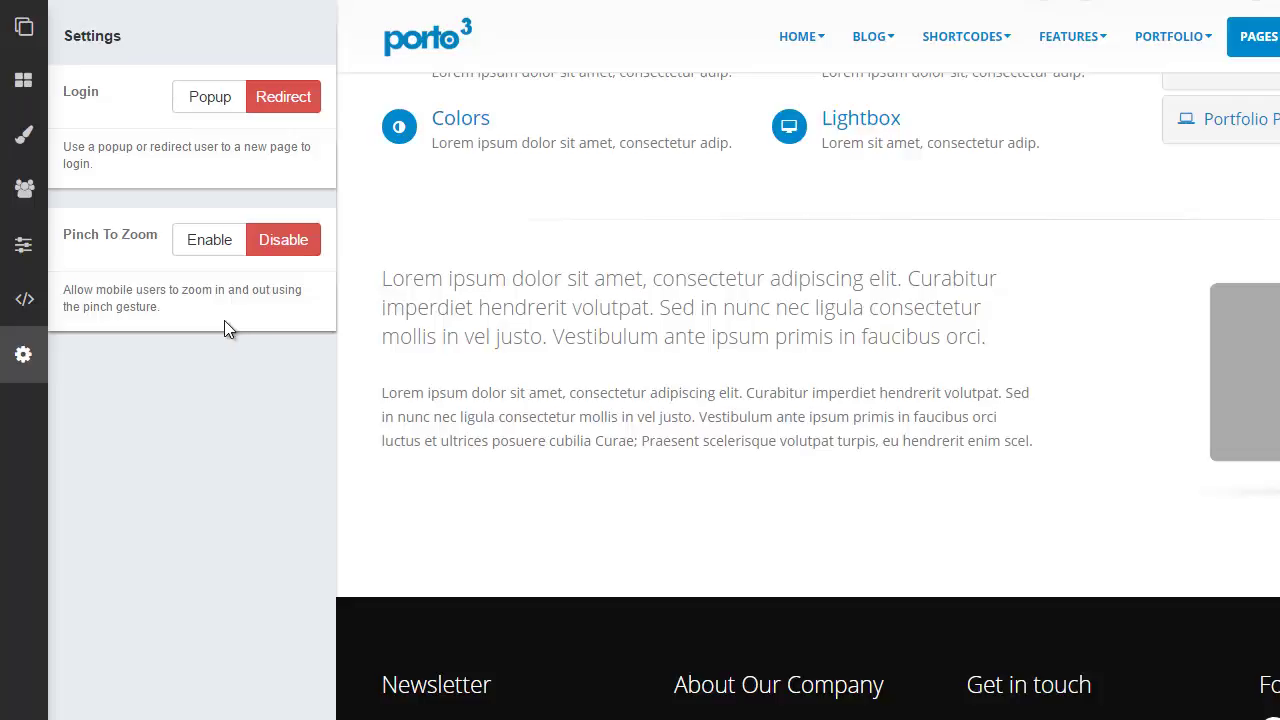
Step through Shortcodes, Components, Social Icons, Colors and Layout up to the Themes panel showing Holiday.
{"action": "left_click", "coordinate": [24, 299]}
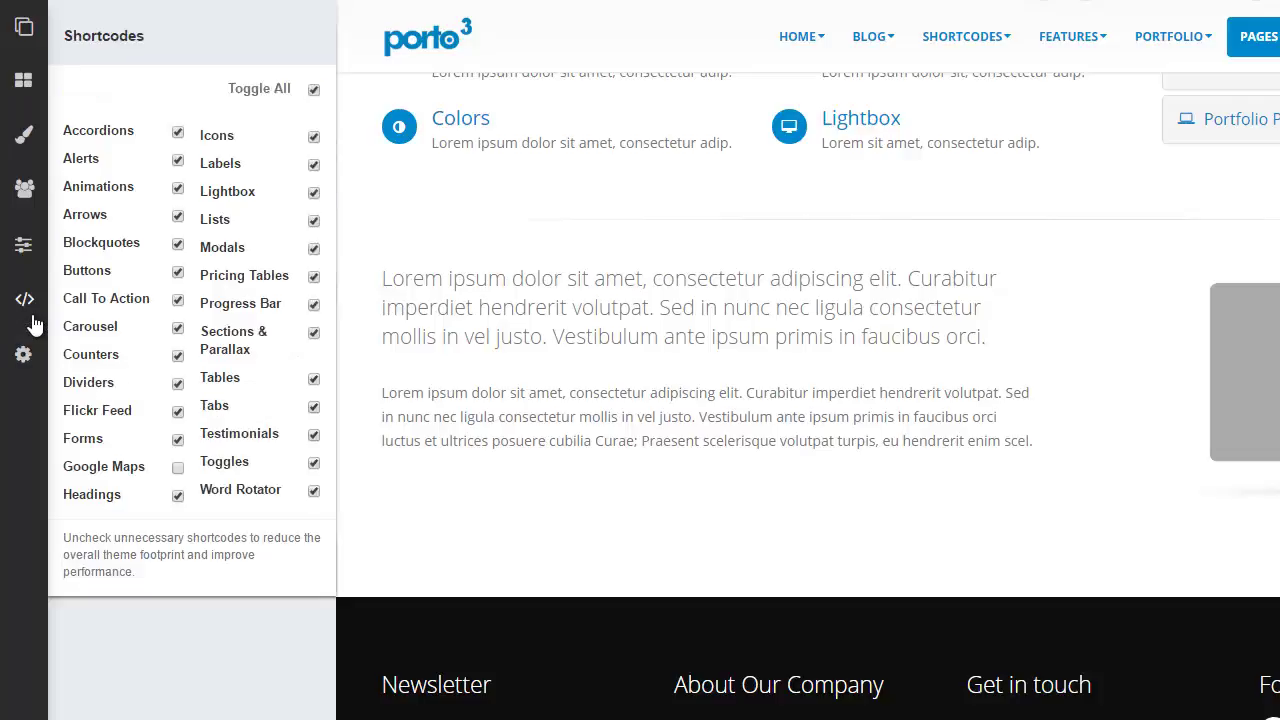
{"action": "left_click", "coordinate": [25, 248]}
{"action": "left_click", "coordinate": [25, 190]}
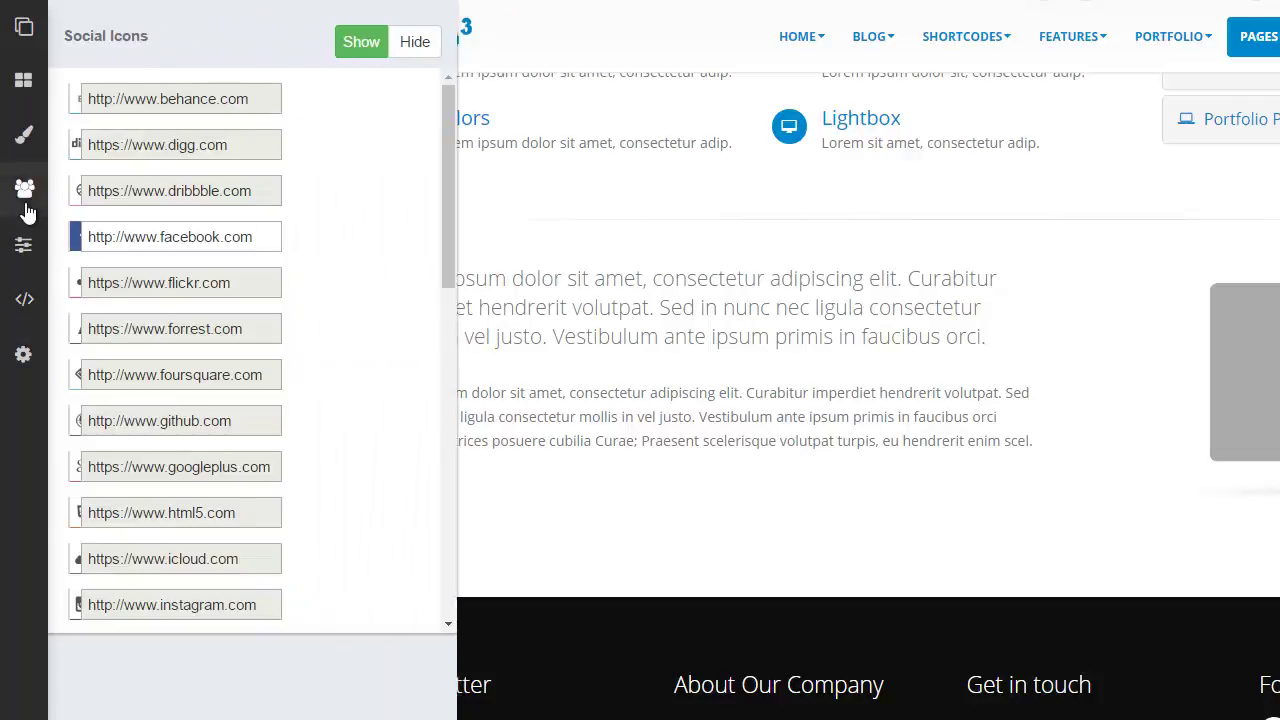
{"action": "left_click", "coordinate": [24, 135]}
{"action": "left_click", "coordinate": [21, 90]}
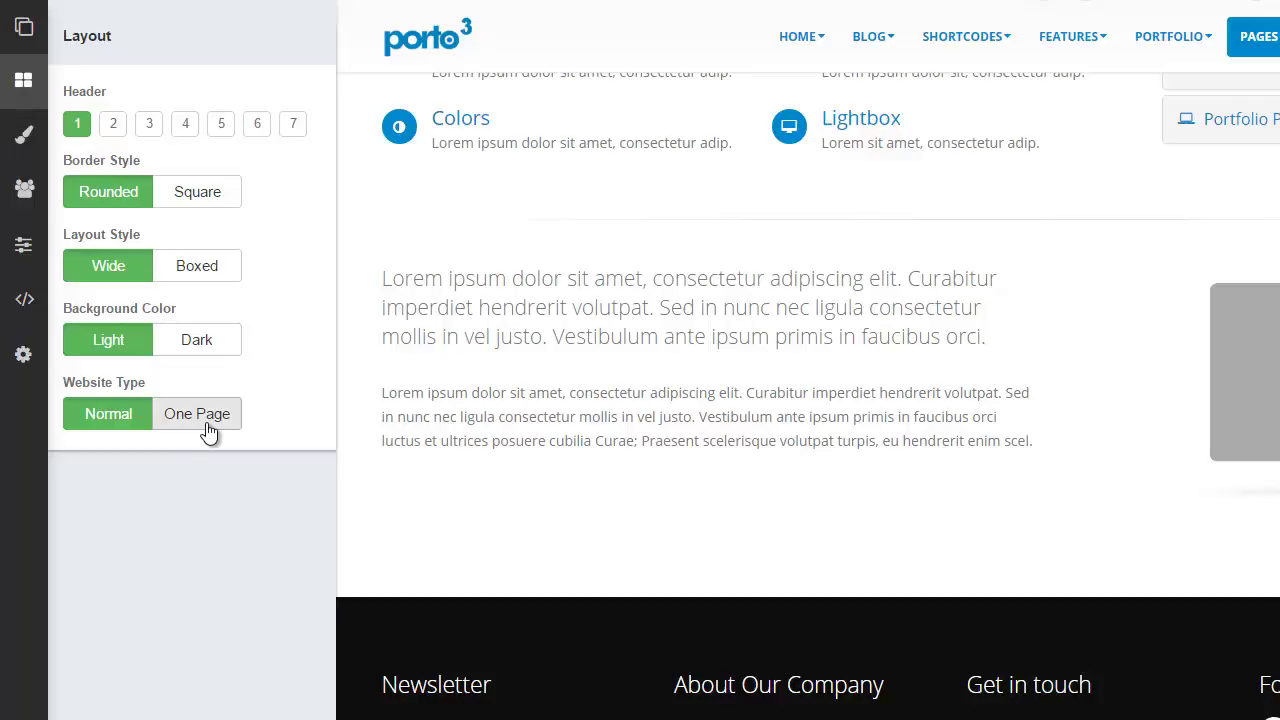
{"action": "left_click", "coordinate": [31, 48]}
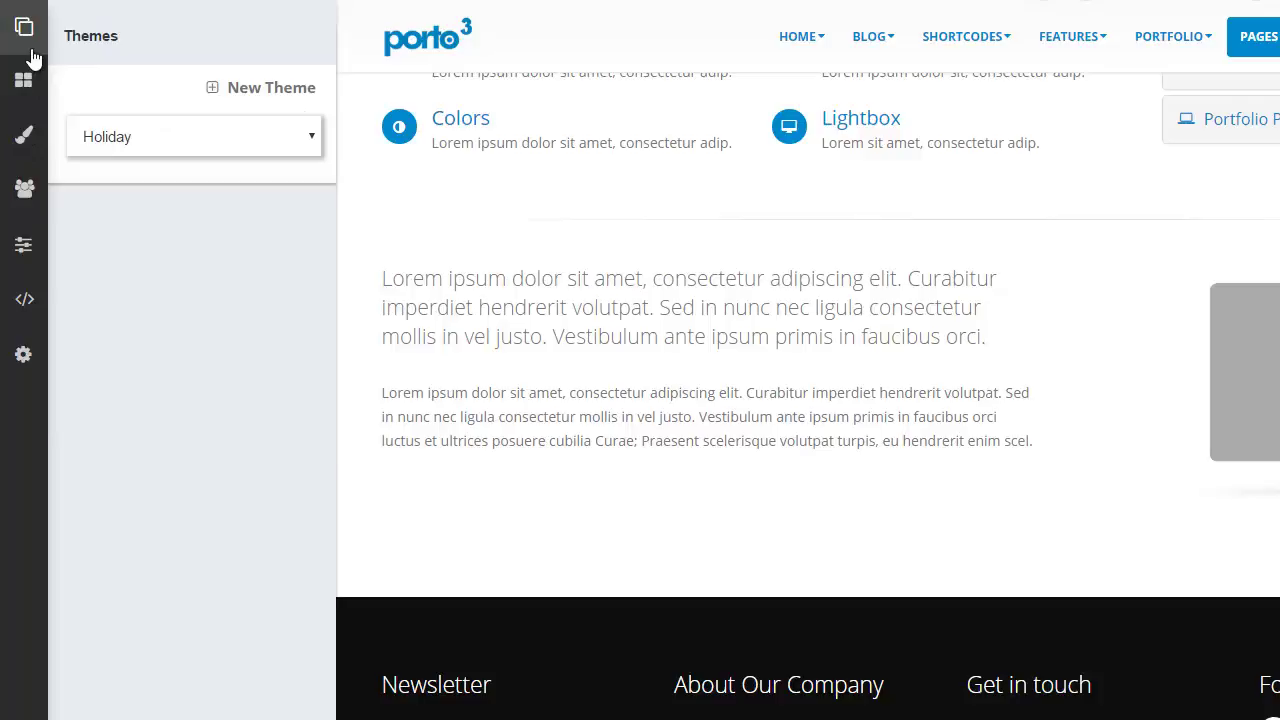